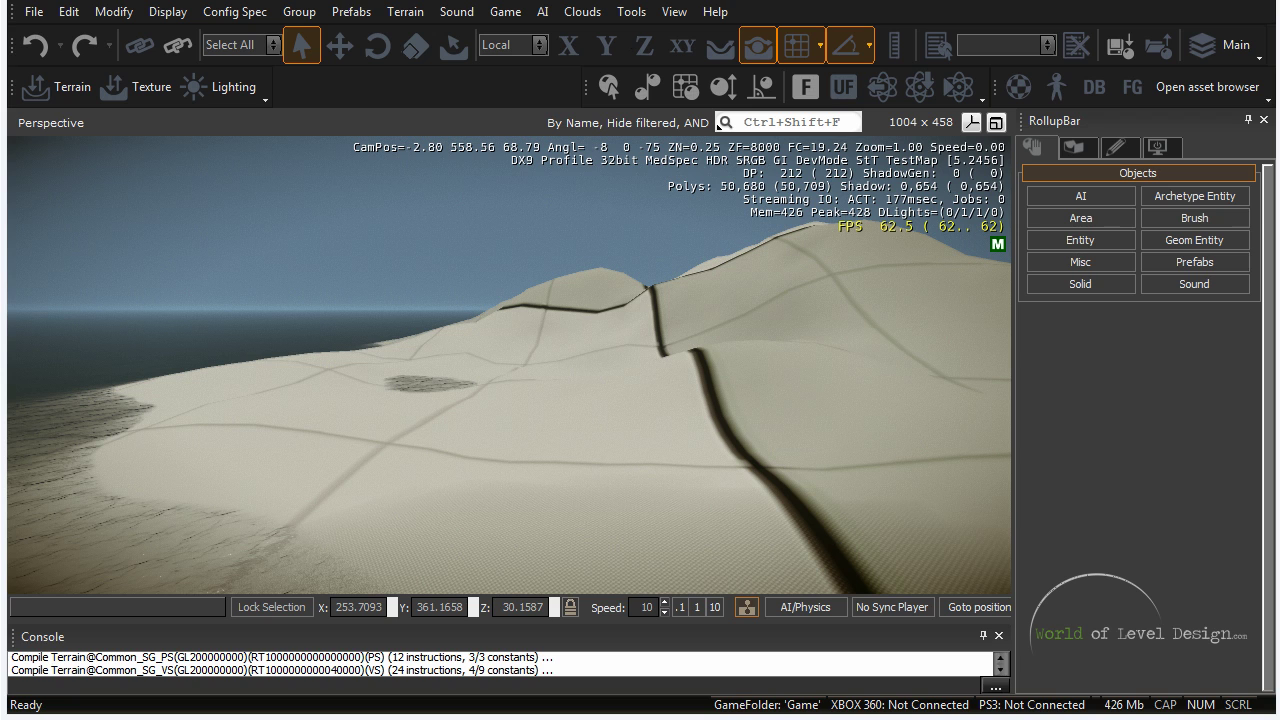
Open the Terrain Editor from the terrain commands and move its window higher so the whole editor fits
click(422, 12)
click(432, 34)
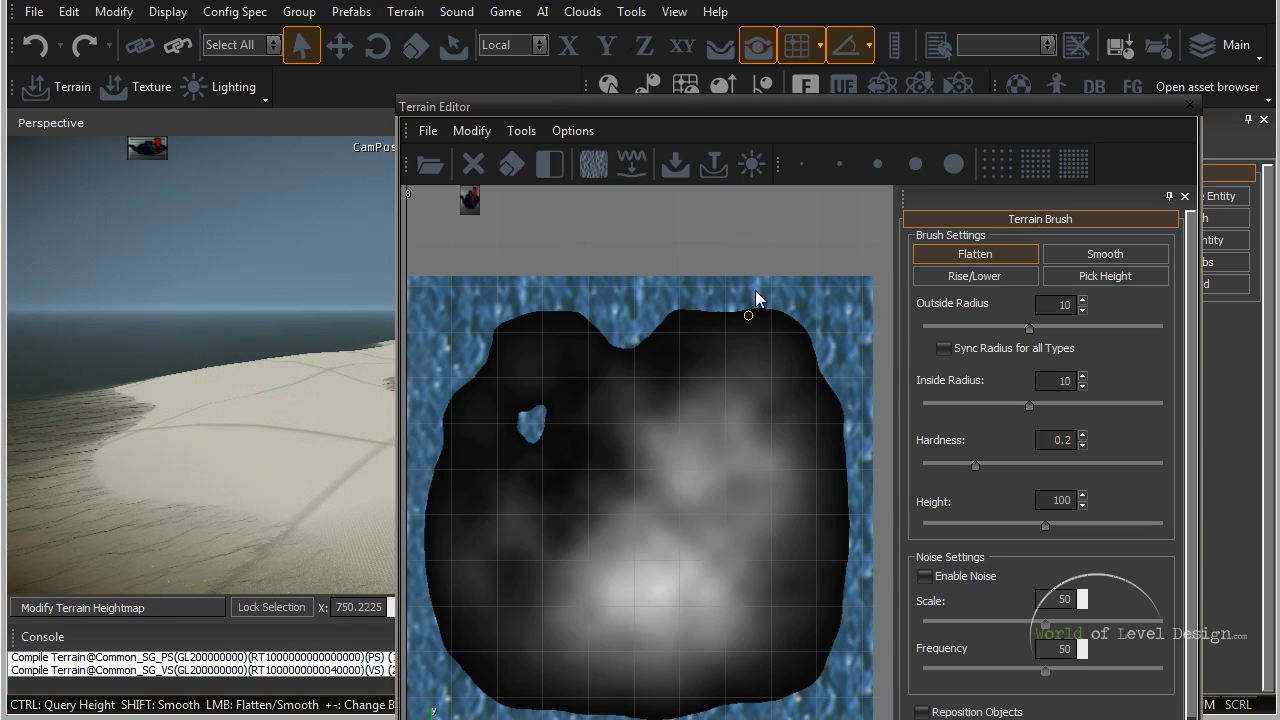
drag(685, 108, 694, 17)
Open the Generate Terrain parameters and close them without generating a terrain
click(530, 39)
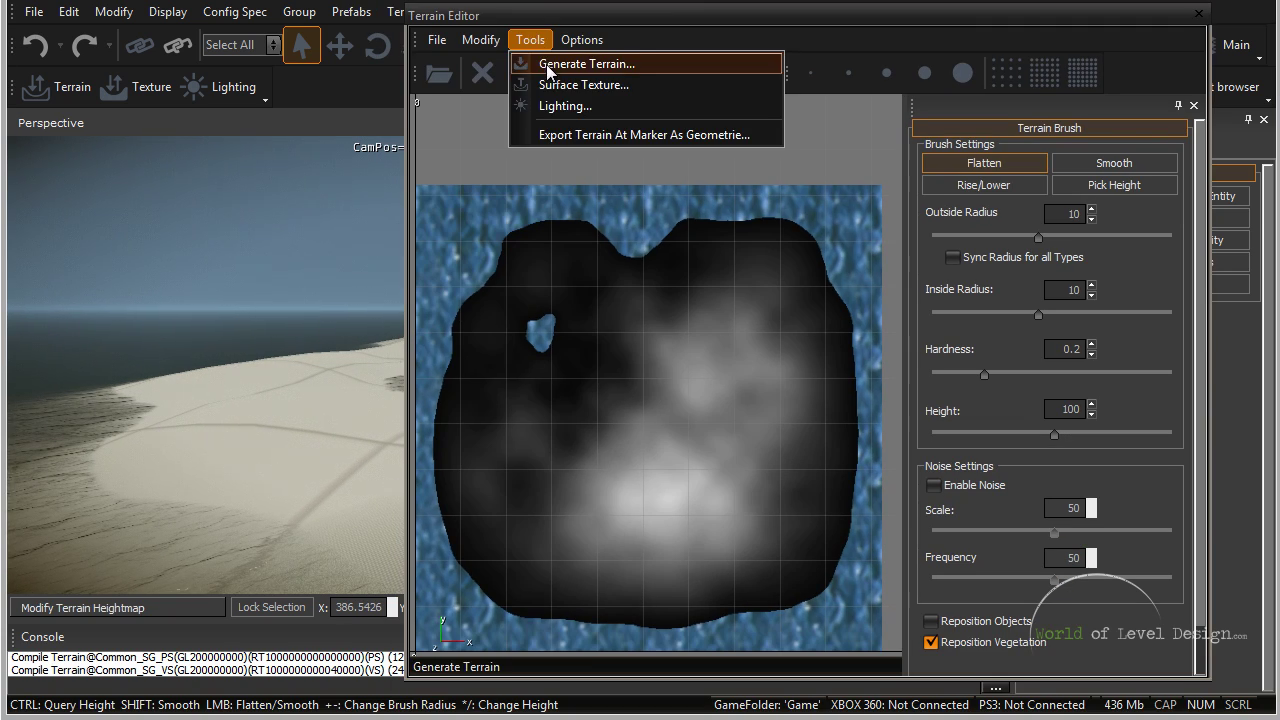
click(552, 60)
click(807, 181)
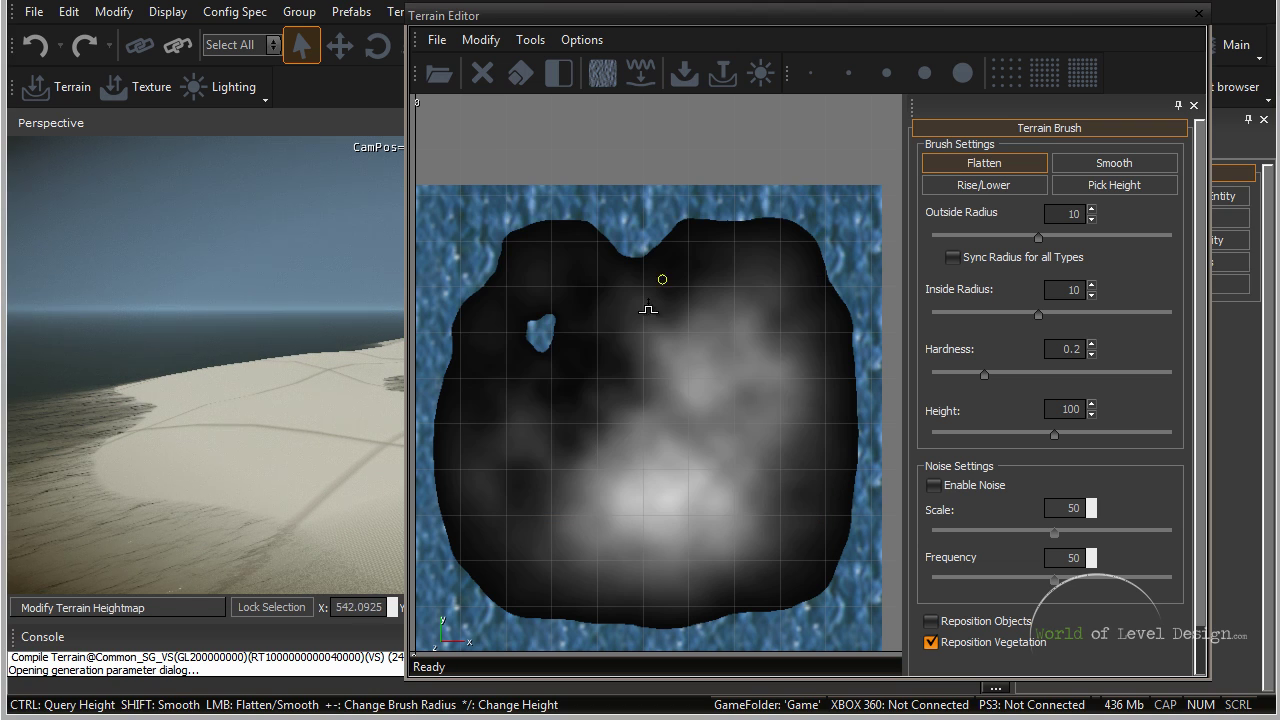
Erase the whole existing terrain heightmap in the Terrain Editor
right_drag(294, 373, 294, 374)
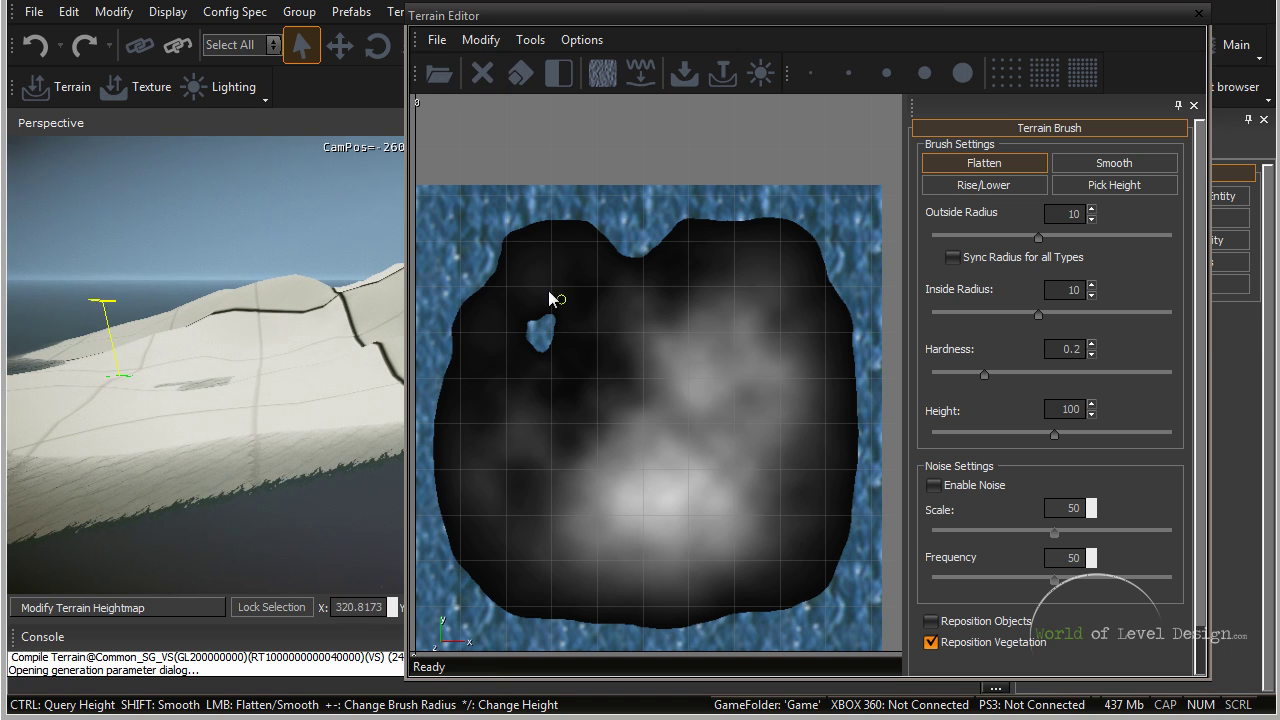
click(483, 73)
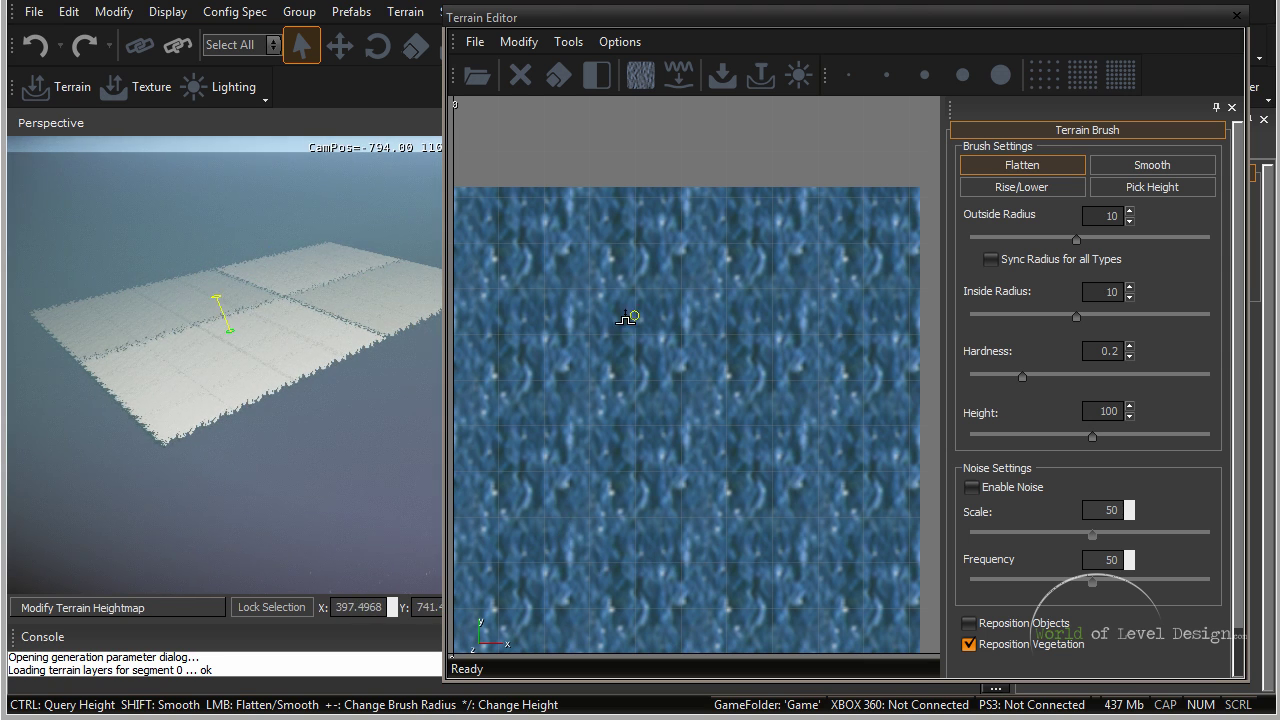
middle_drag(622, 402, 637, 372)
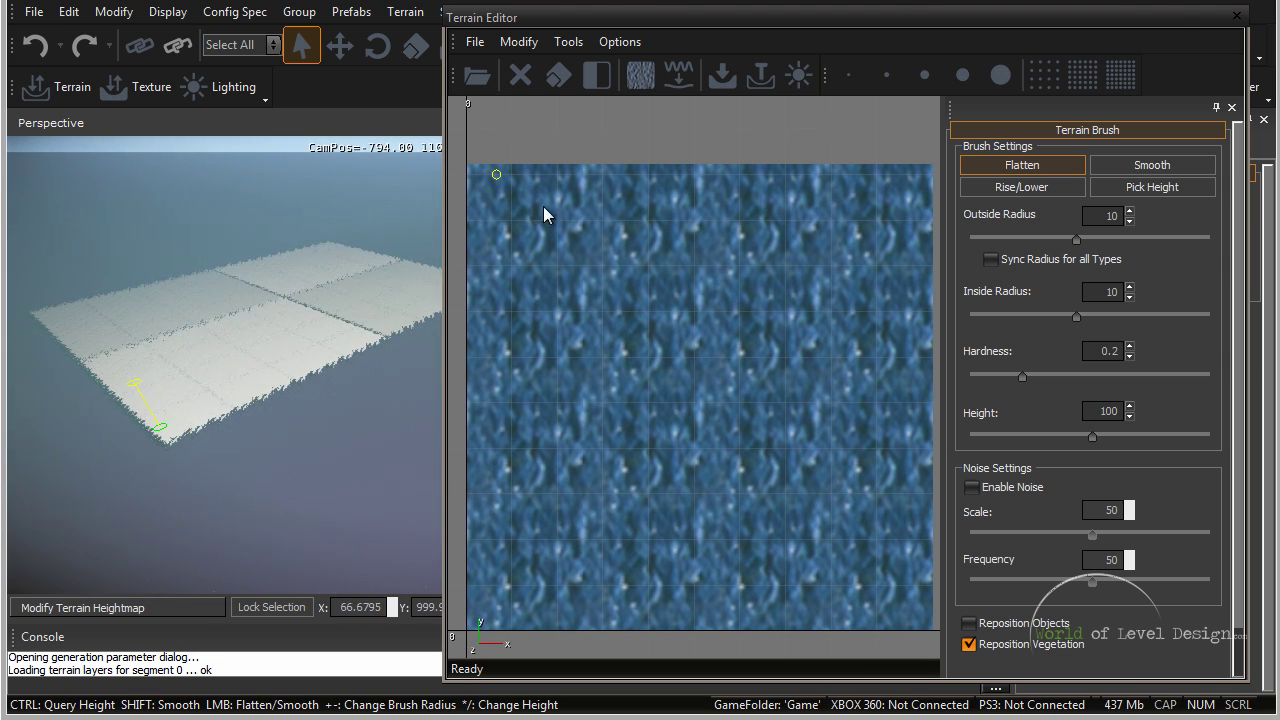
Close the Terrain Editor, activate the terrain Modify tool and widen the area that holds its brush settings
click(1236, 18)
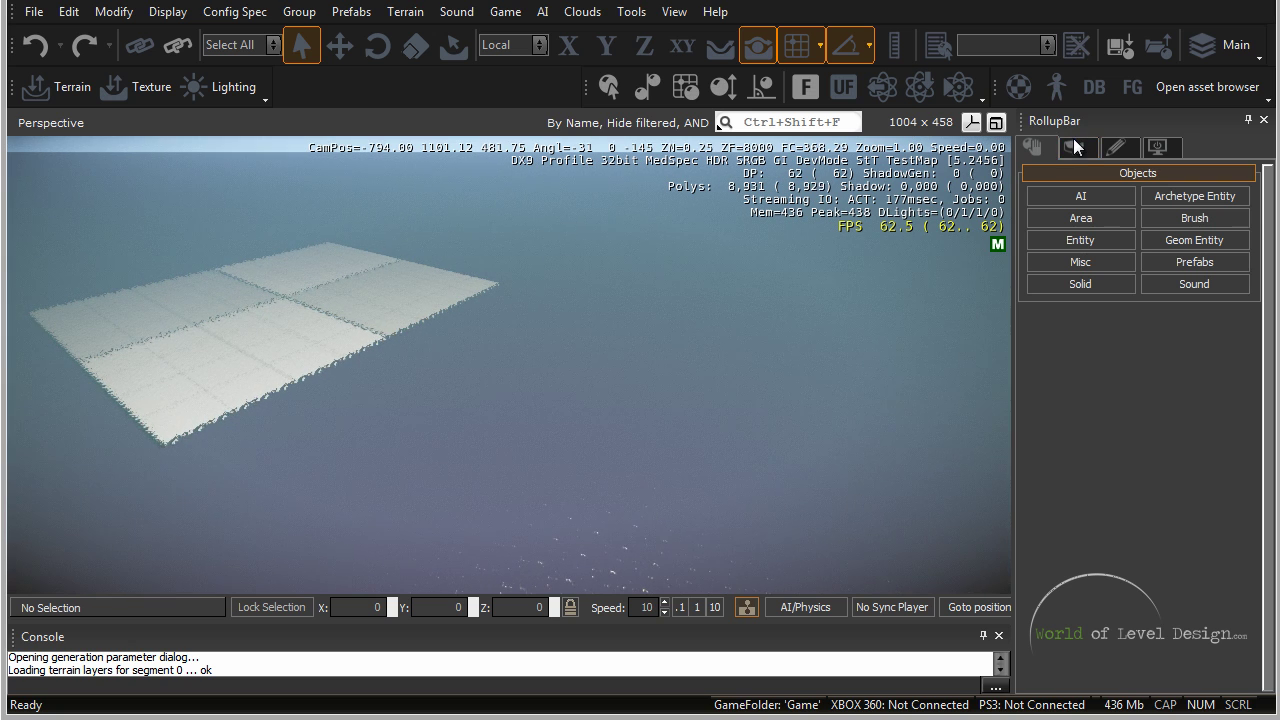
click(1074, 148)
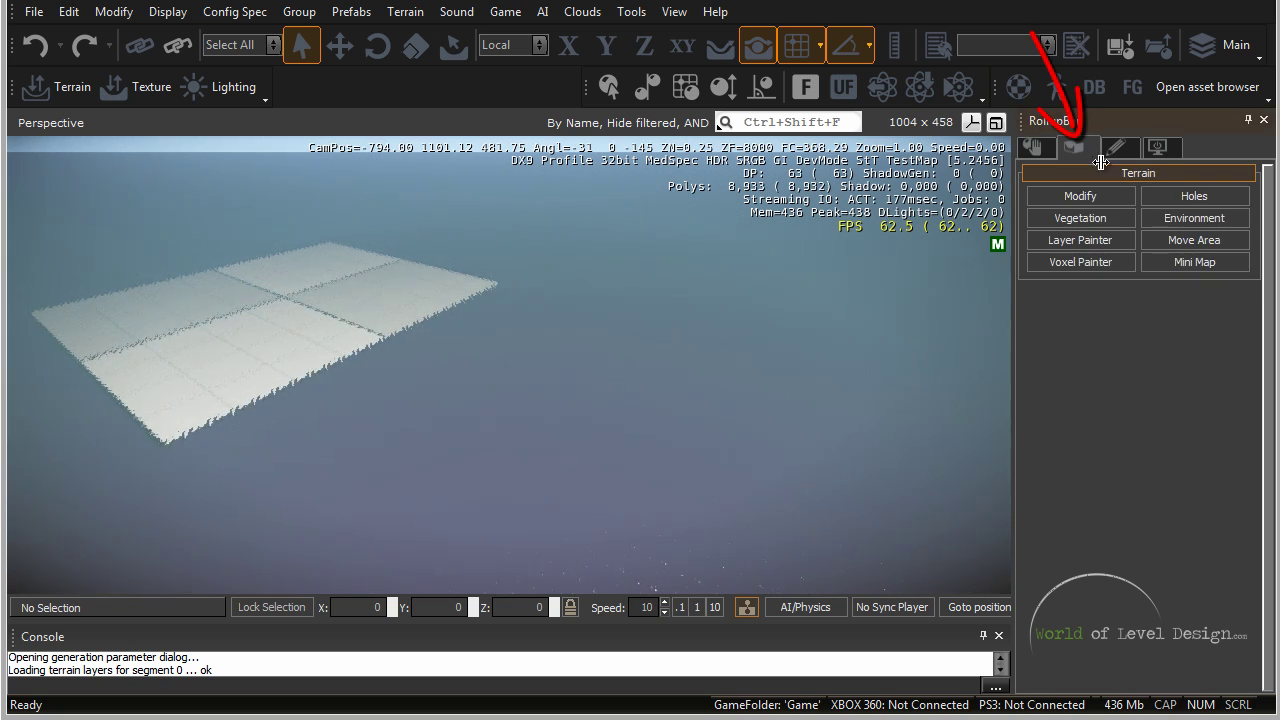
click(1080, 196)
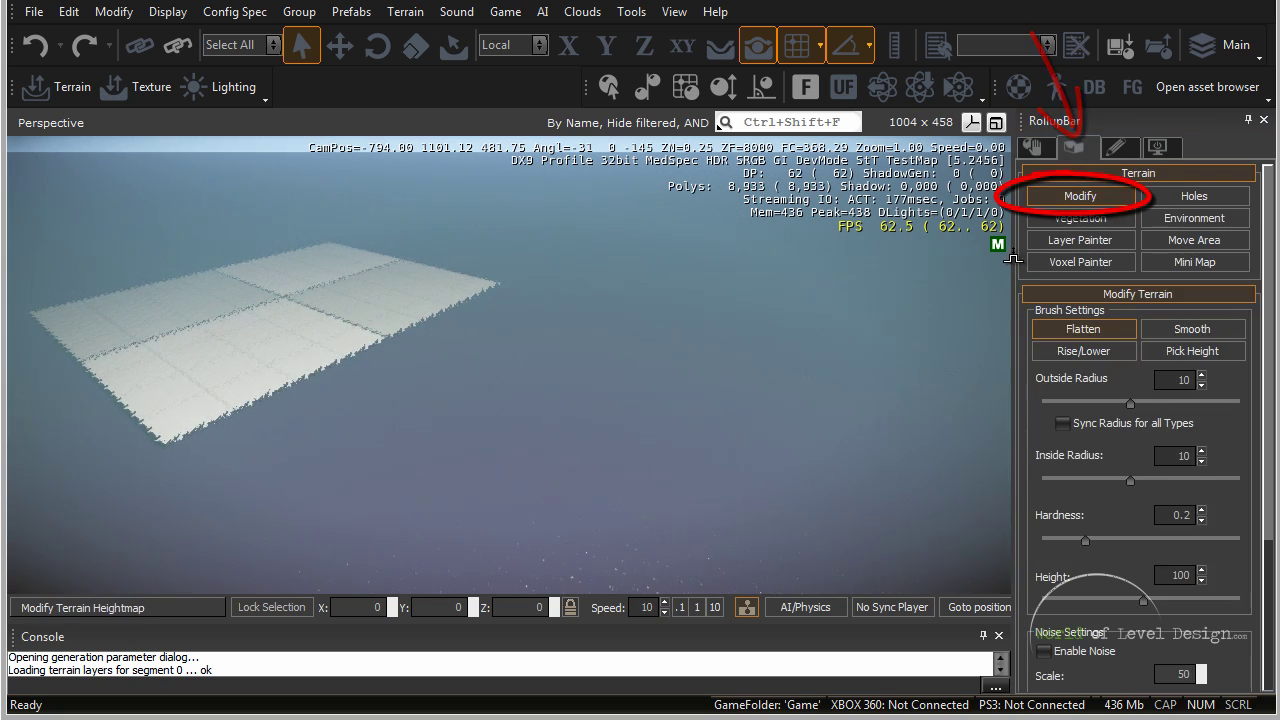
drag(1013, 258, 970, 258)
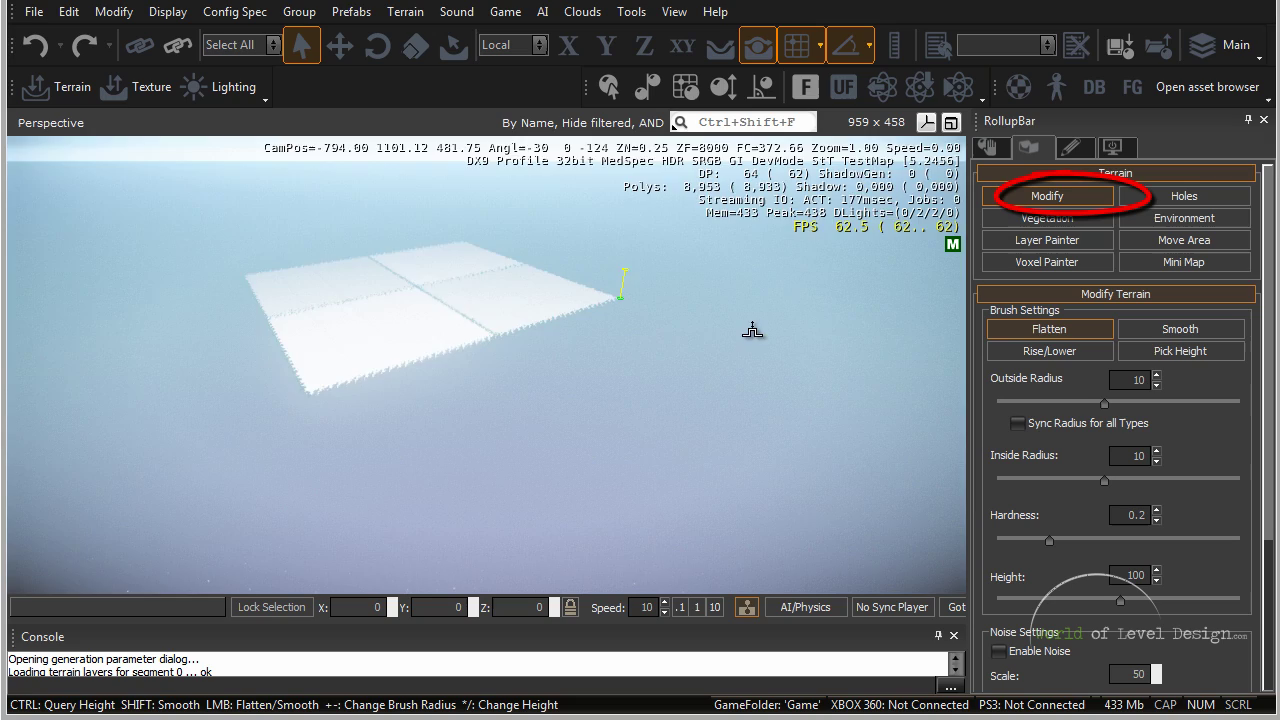
scroll(754, 331, up, 3)
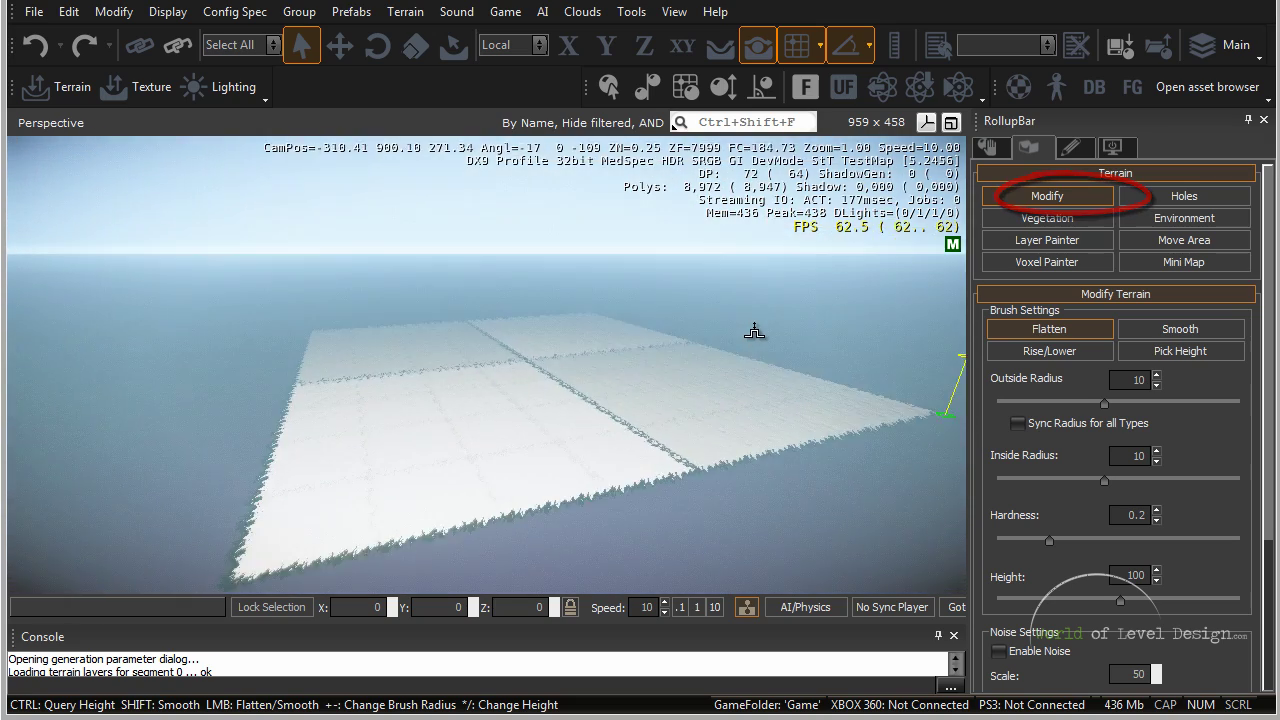
scroll(754, 331, up, 5)
right_drag(754, 334, 754, 346)
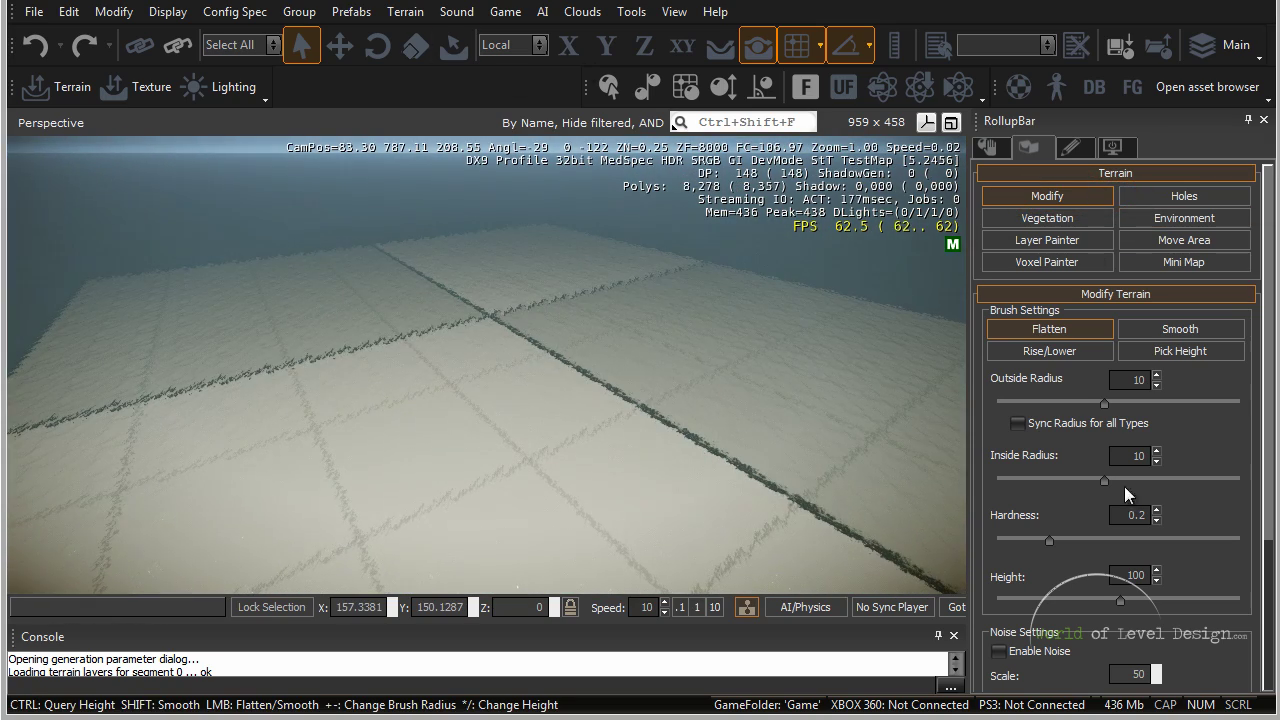
Reopen the Terrain Editor and look through the Rise/Lower, Pick Height and Smooth brush types
click(405, 12)
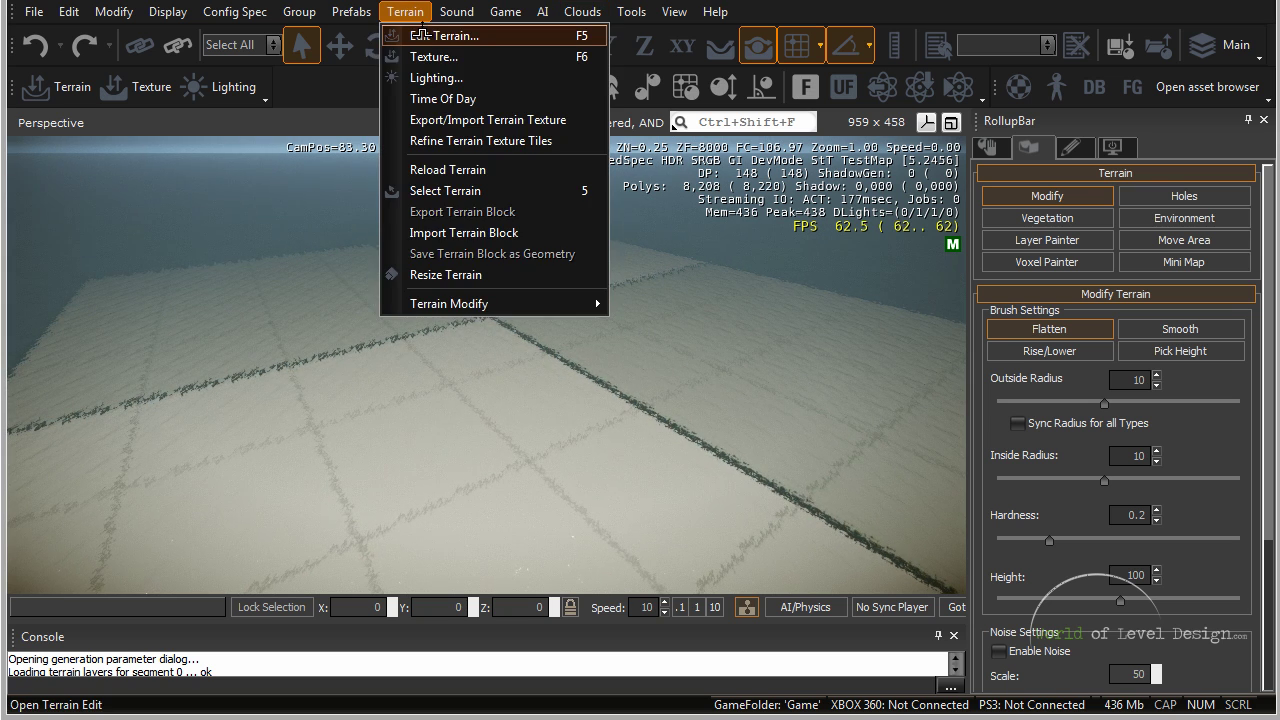
click(420, 36)
middle_drag(665, 366, 670, 321)
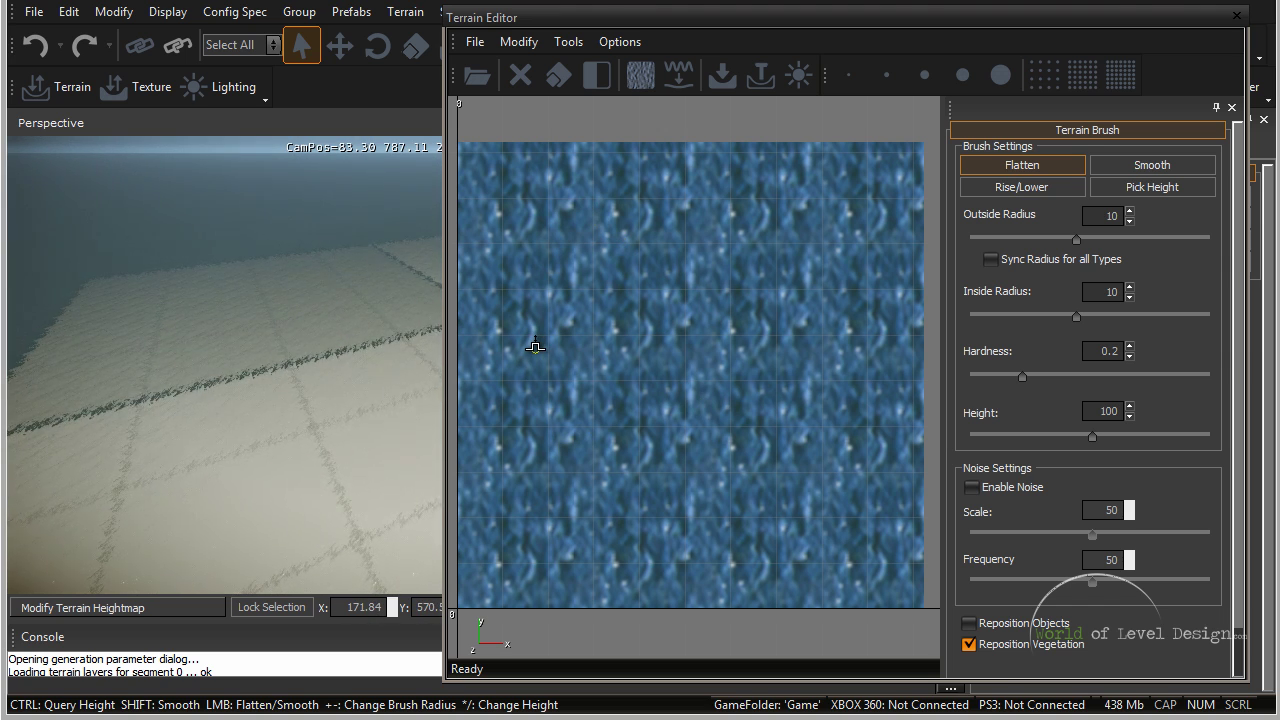
mouse_move(588, 314)
middle_down()
mouse_move(600, 302)
mouse_move(590, 305)
middle_up()
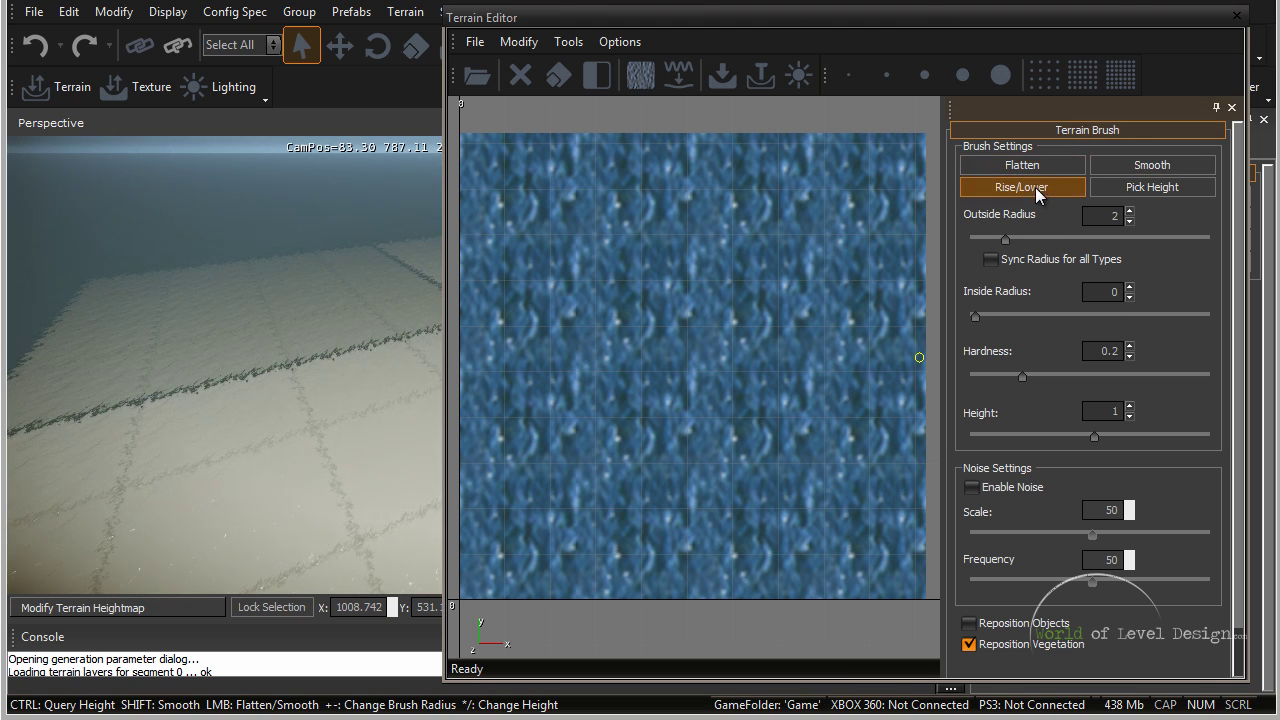
click(1135, 187)
click(1152, 168)
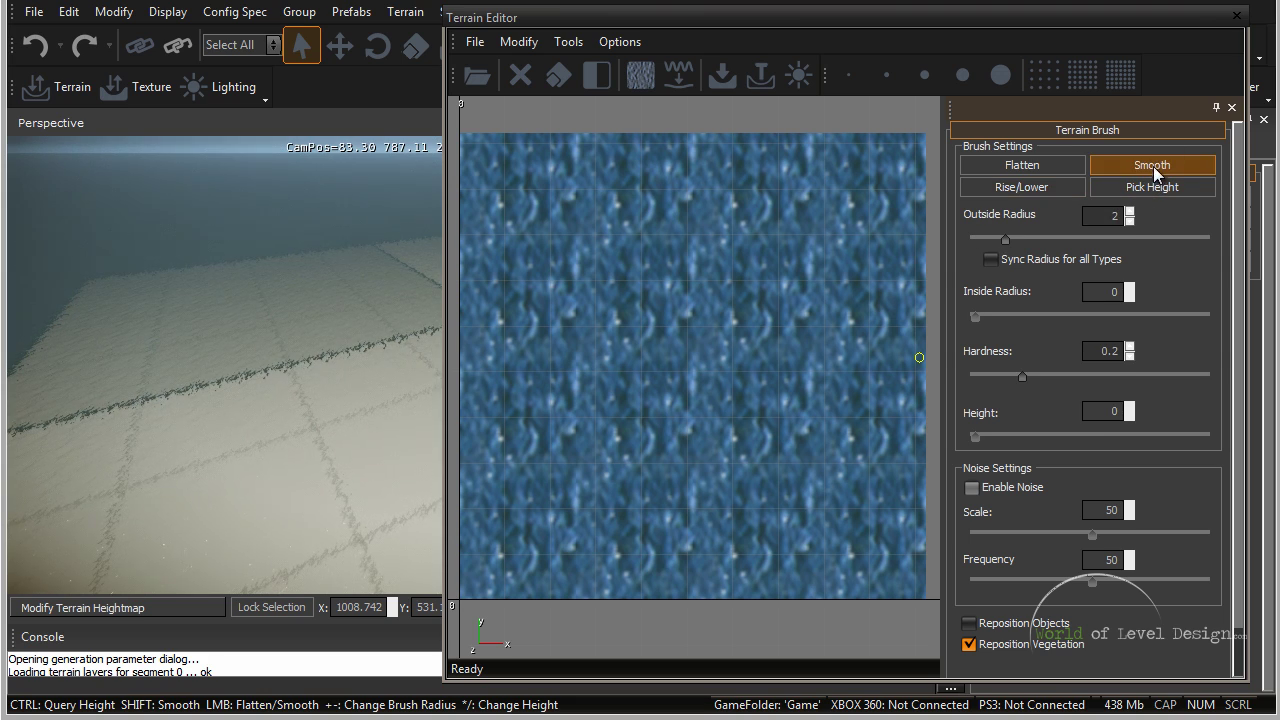
Reactivate the terrain Modify tool and set the Smooth brush's outside radius to 33.884
click(1236, 16)
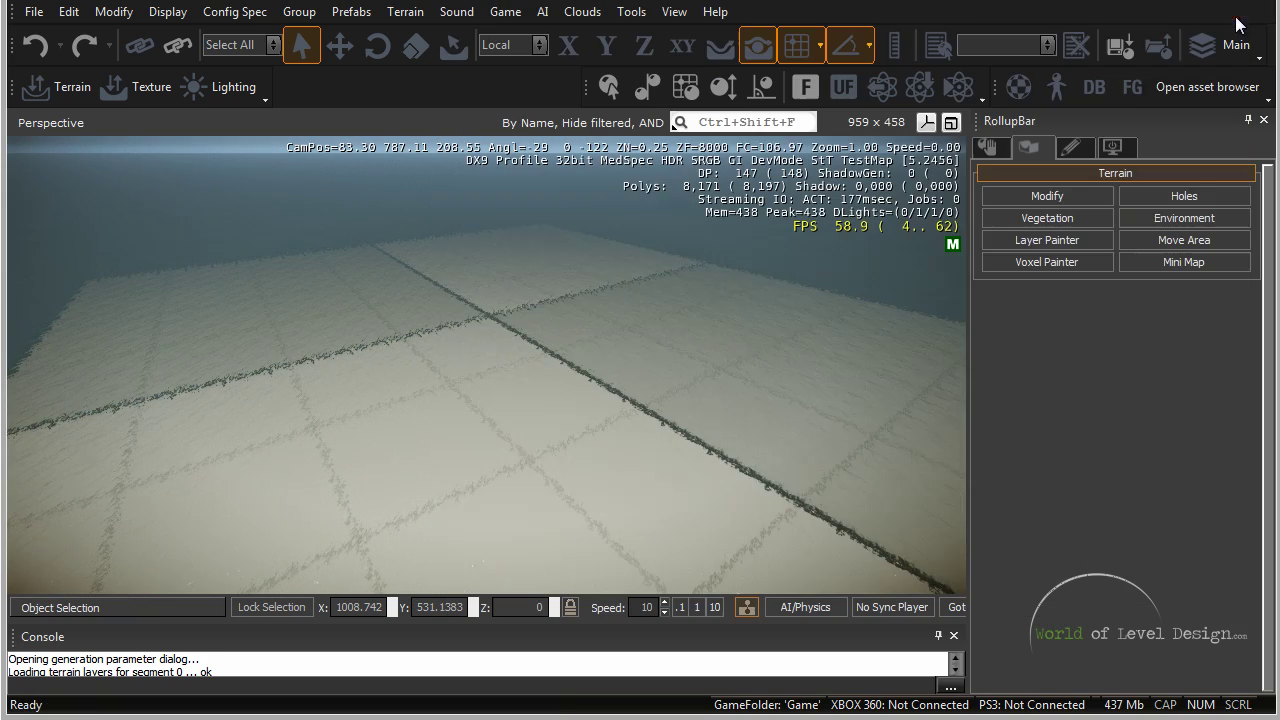
click(1040, 198)
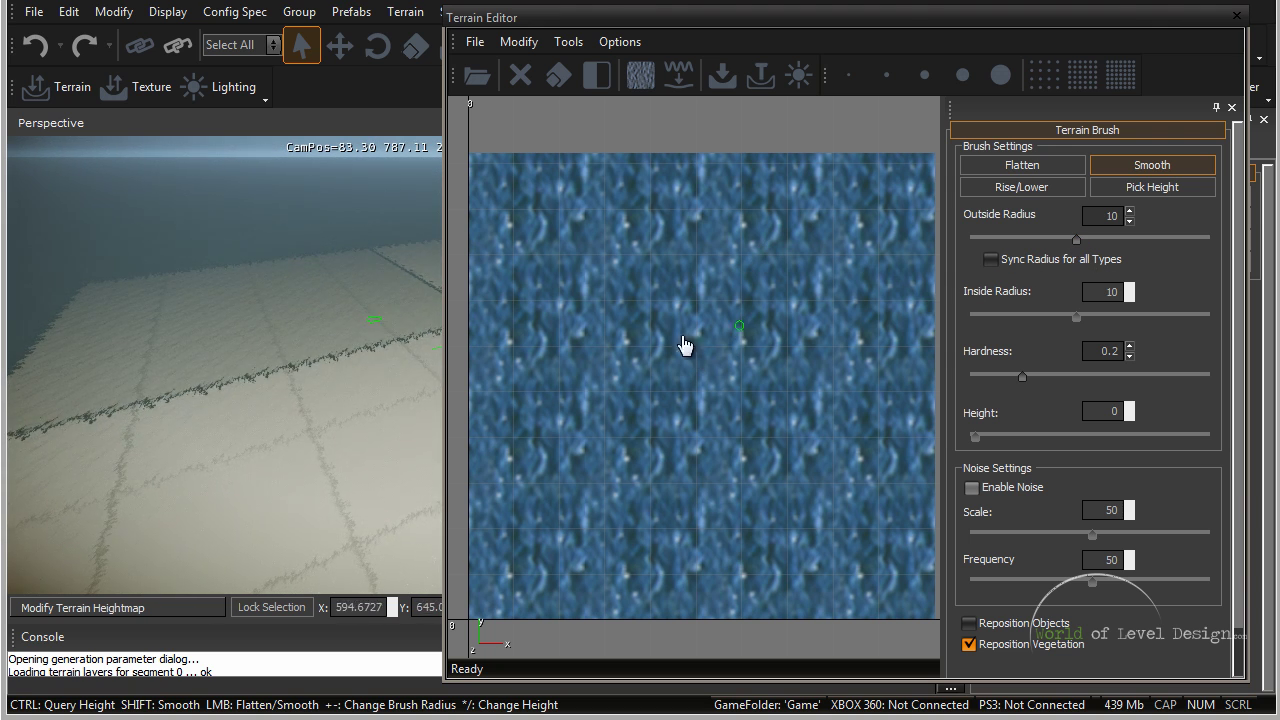
drag(1072, 318, 1106, 316)
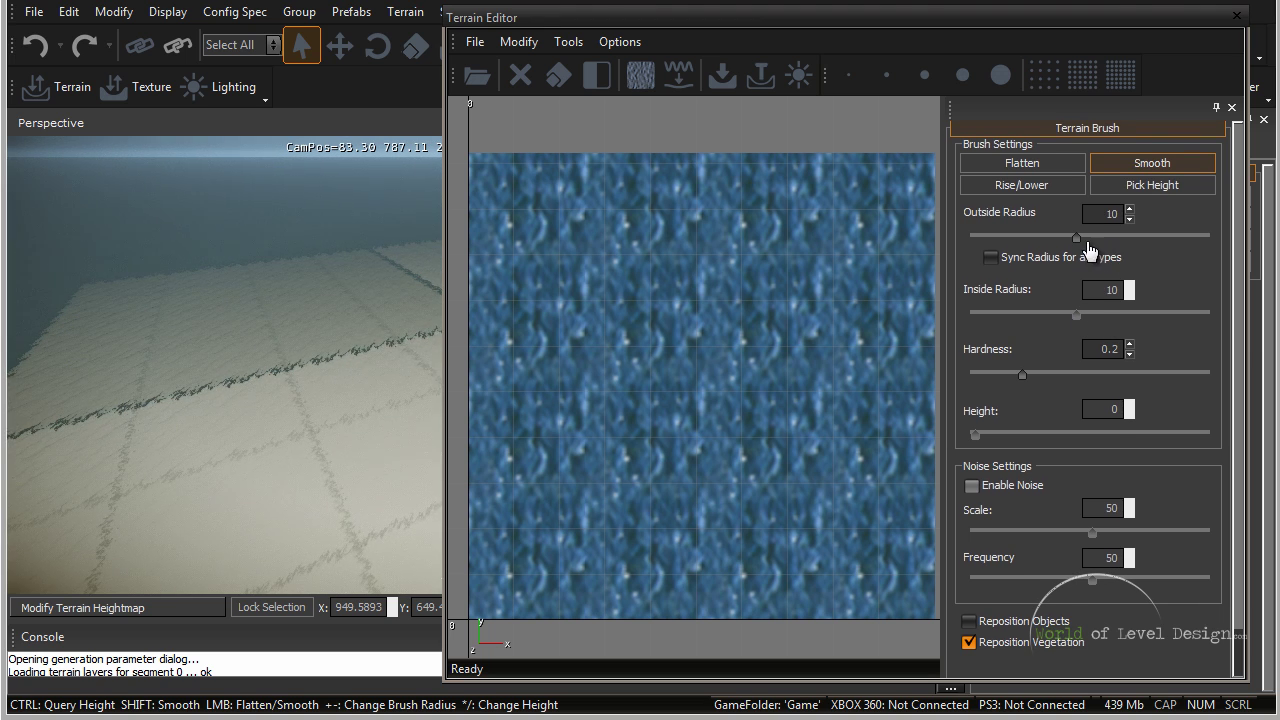
drag(1086, 241, 1130, 237)
scroll(1031, 323, down, 1)
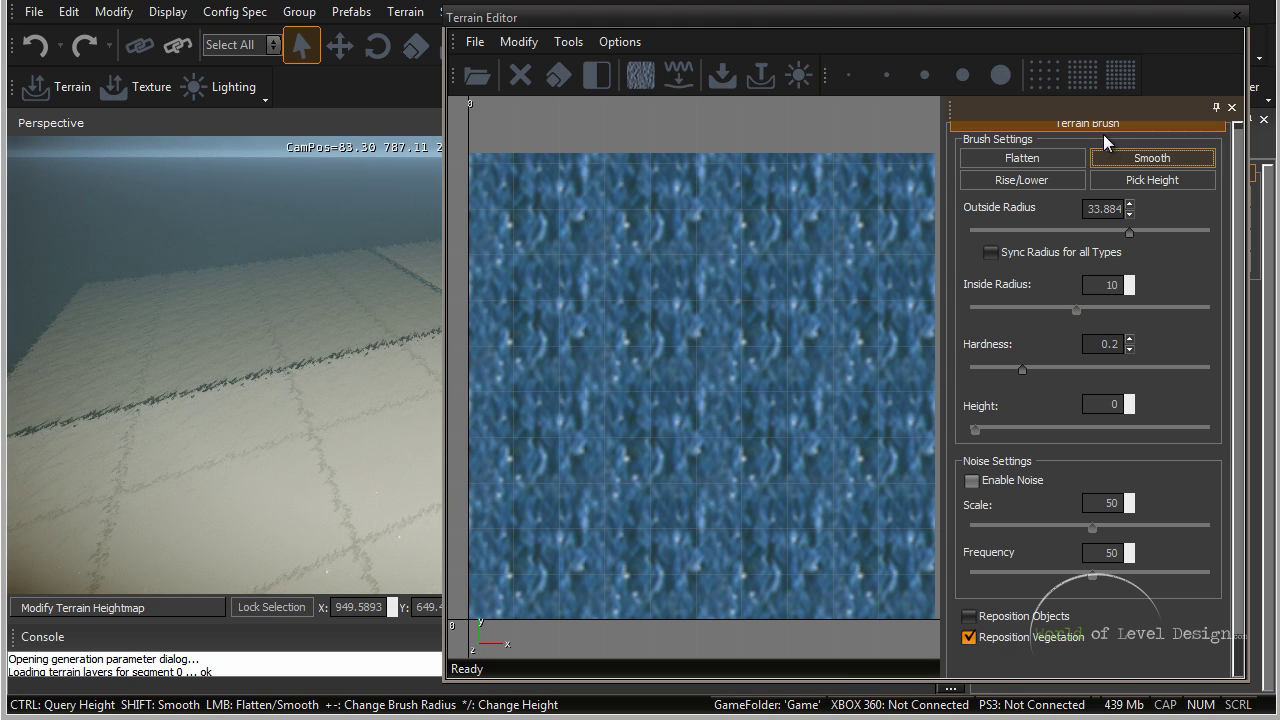
Set the Flatten brush's inside radius to 17.782 and its outside radius to 46.773
click(1040, 155)
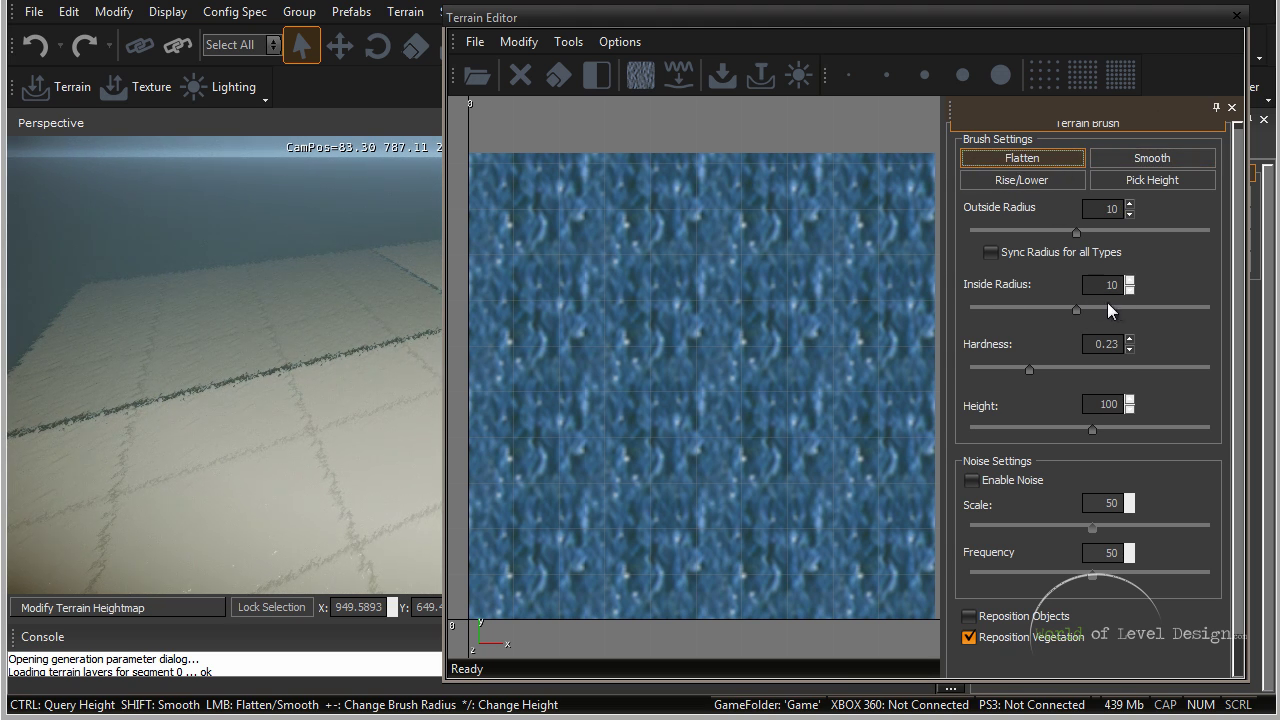
drag(1075, 311, 1101, 311)
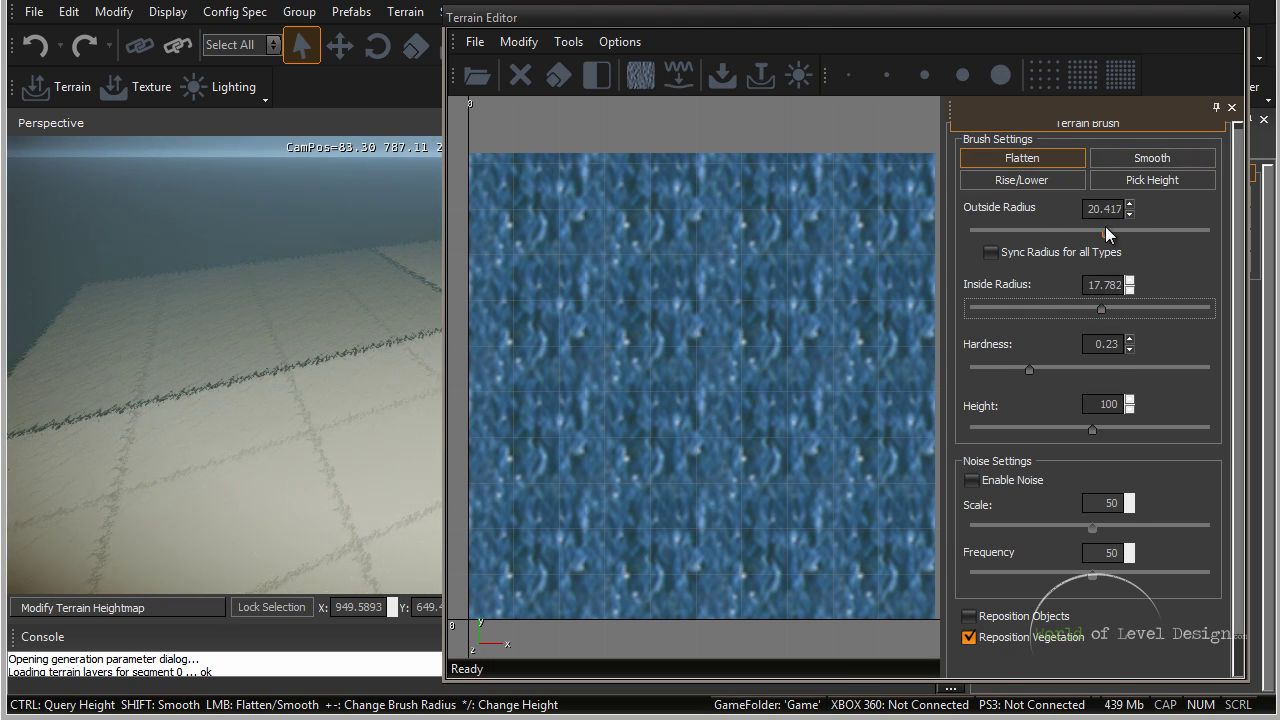
drag(1107, 231, 1143, 231)
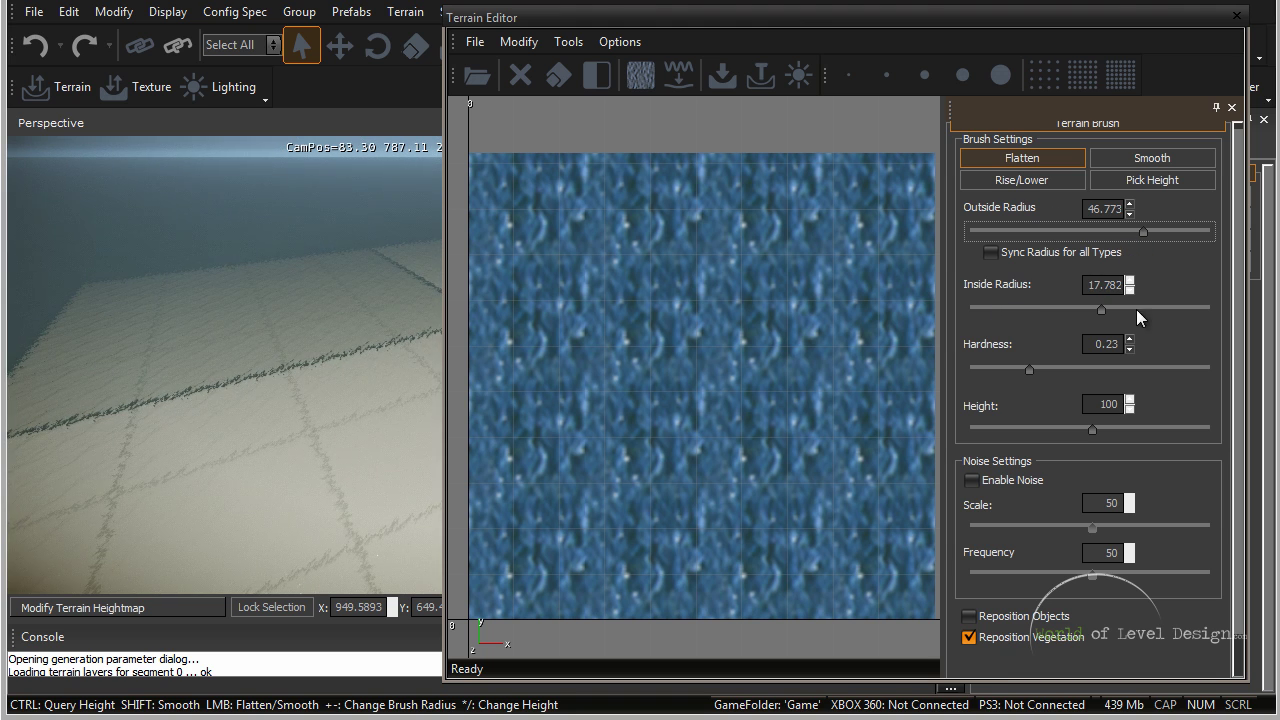
Enable Sync Radius for all Types with an outside radius of 7.7624 and compare it across the Smooth, Rise/Lower and Flatten brushes
click(990, 254)
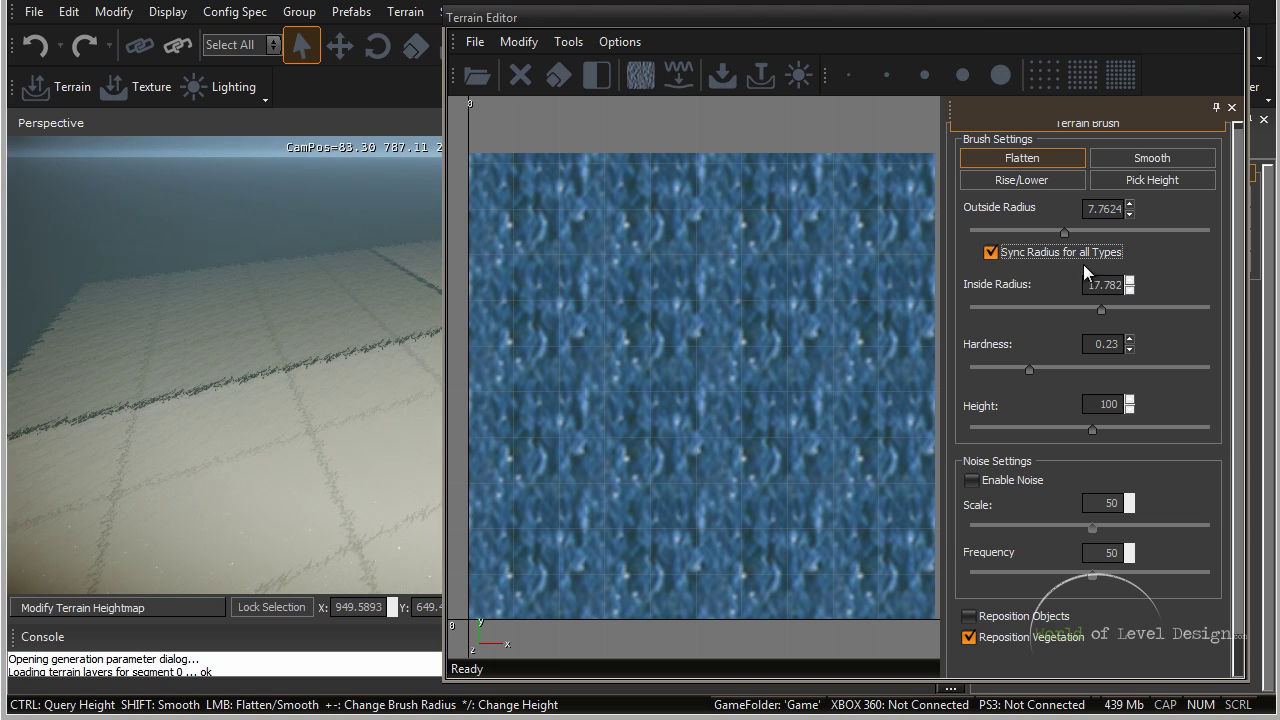
click(1150, 158)
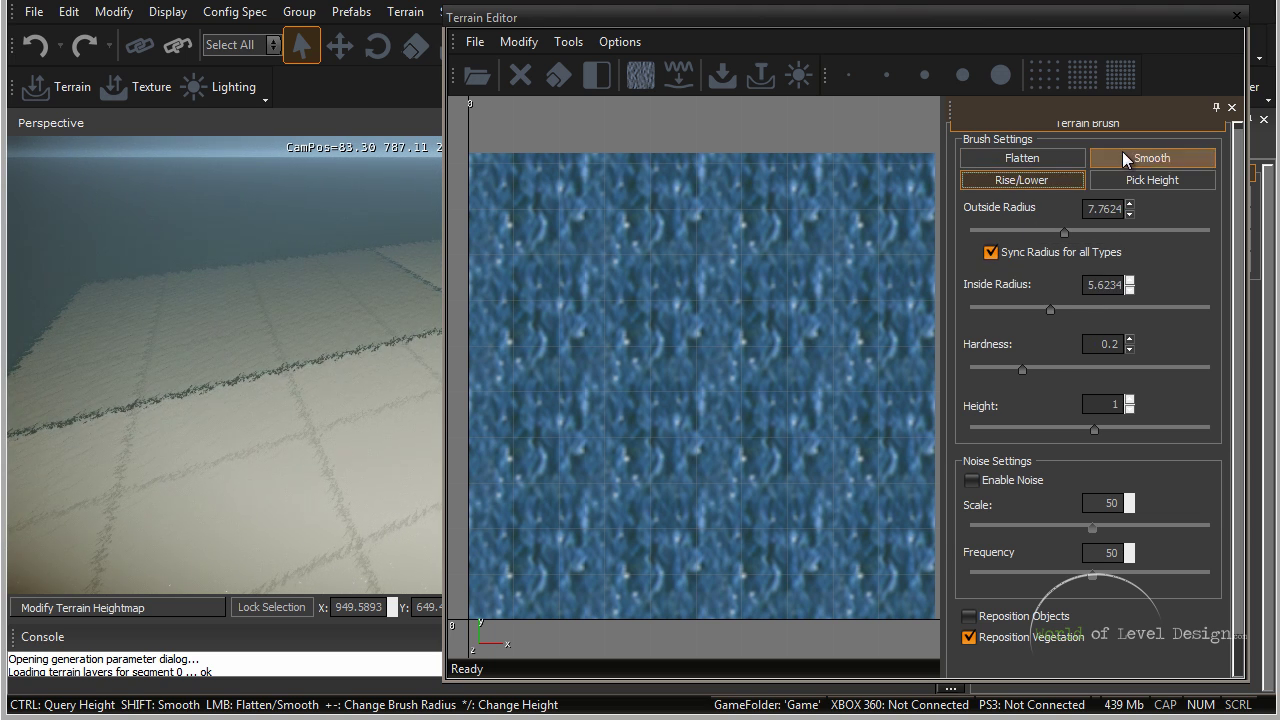
click(1025, 158)
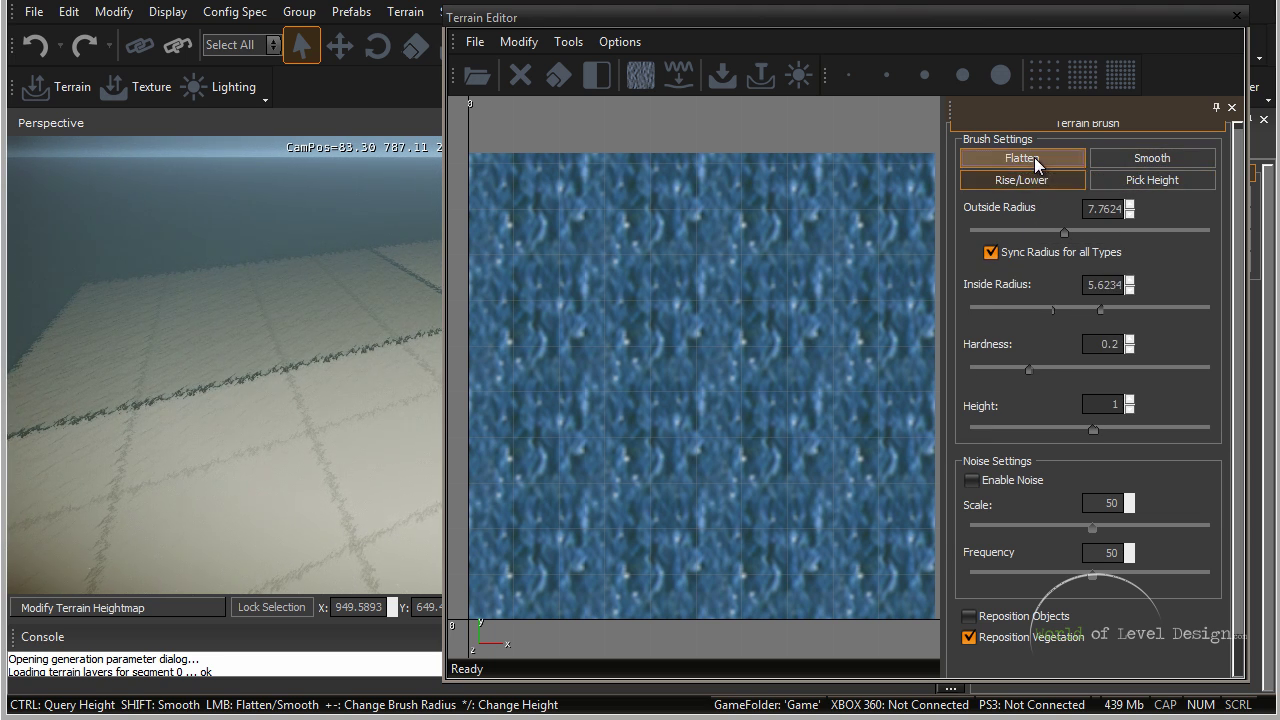
Set the synced outside radius to 51.286 on the Flatten brush and check it on Rise/Lower, Smooth and Pick Height
mouse_move(1064, 231)
mouse_down()
mouse_move(1129, 232)
mouse_move(1105, 233)
mouse_up()
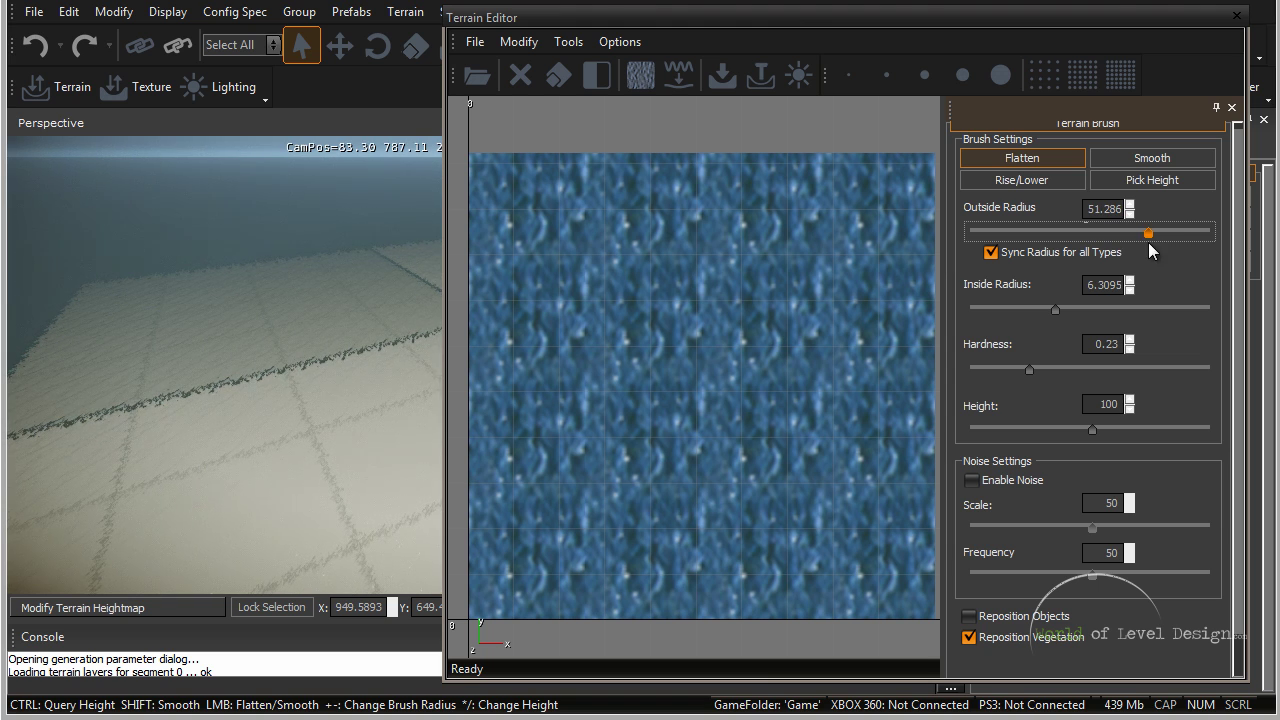
click(1041, 183)
click(1146, 162)
click(1147, 183)
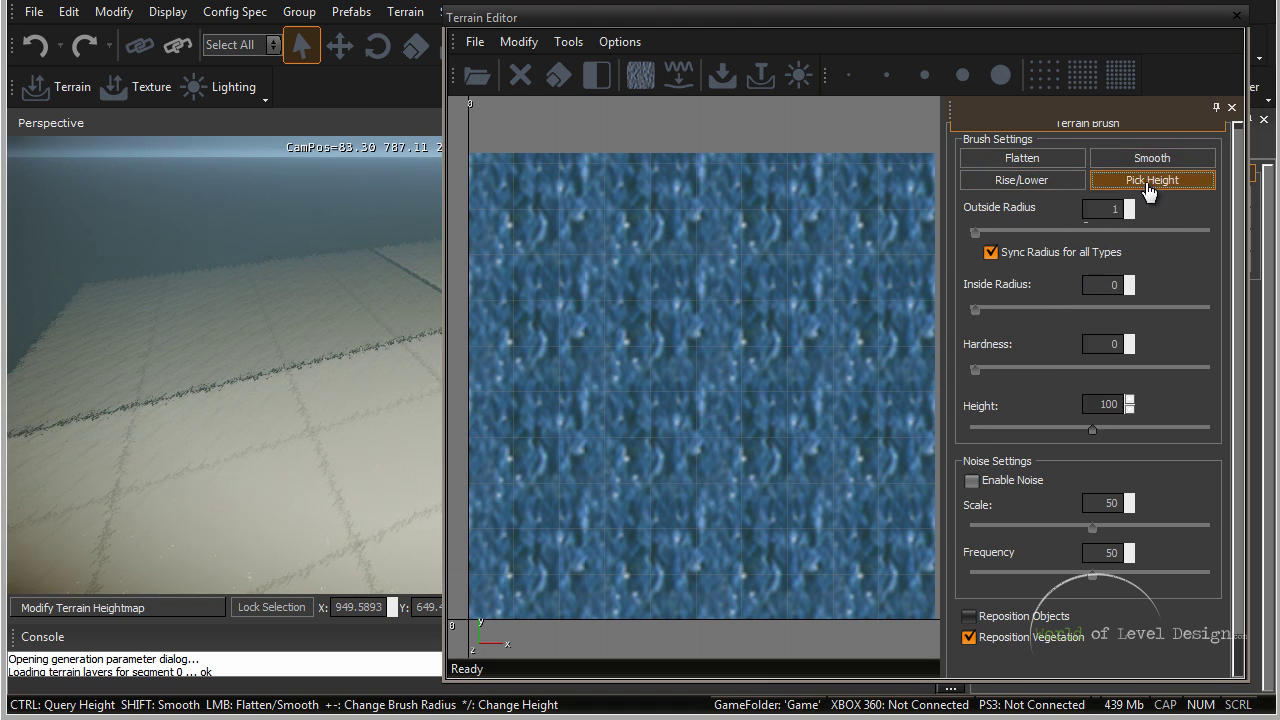
drag(976, 236, 1034, 240)
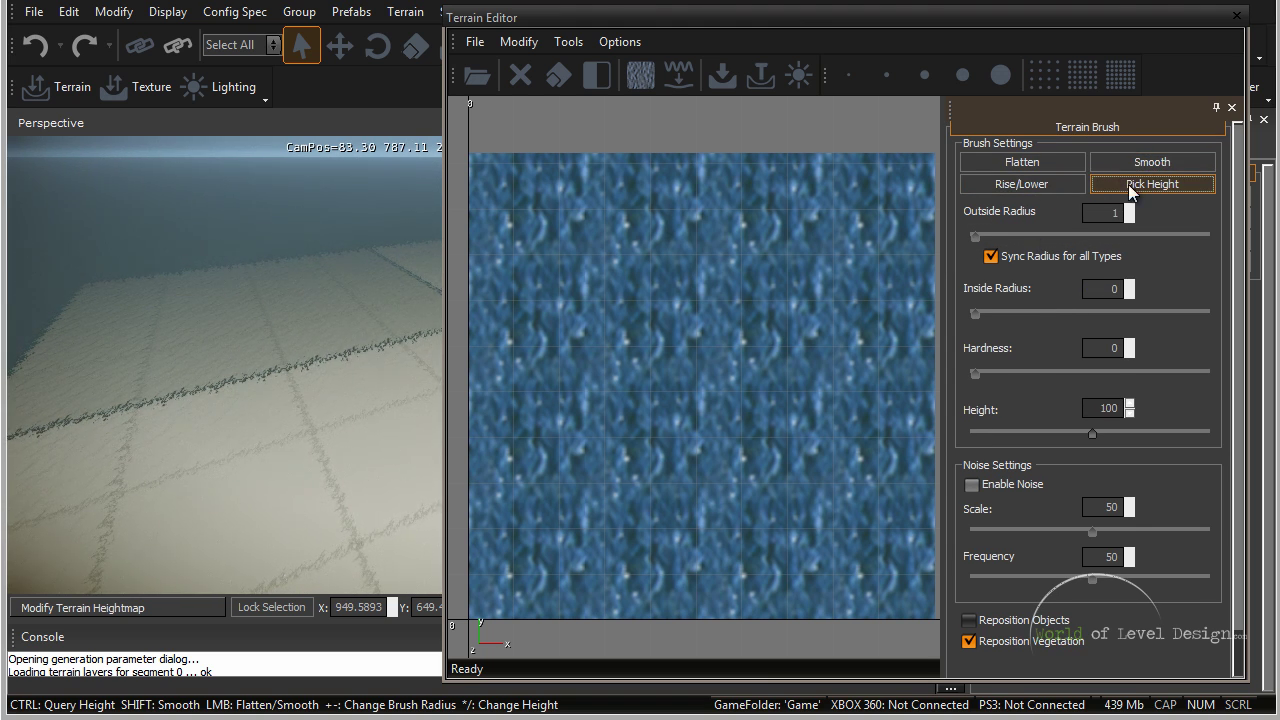
Compare the synced outside radius again between the Flatten, Smooth and Rise/Lower brushes
click(1036, 187)
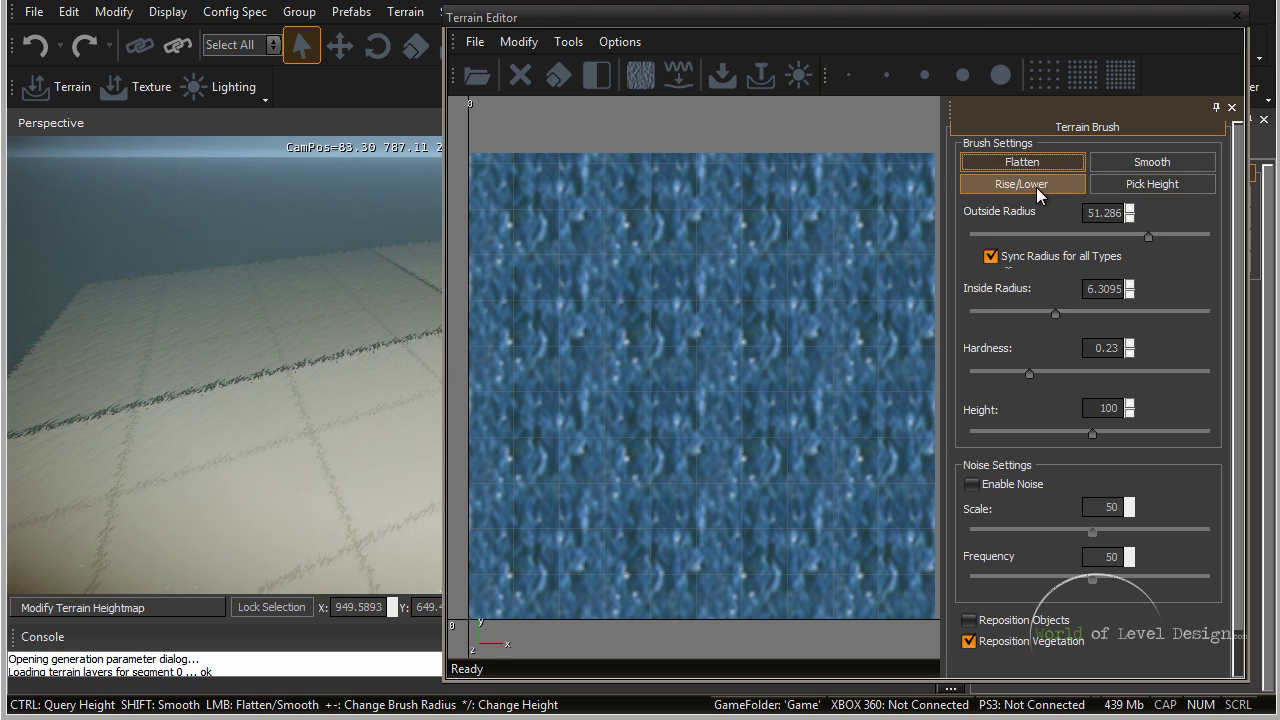
click(1036, 187)
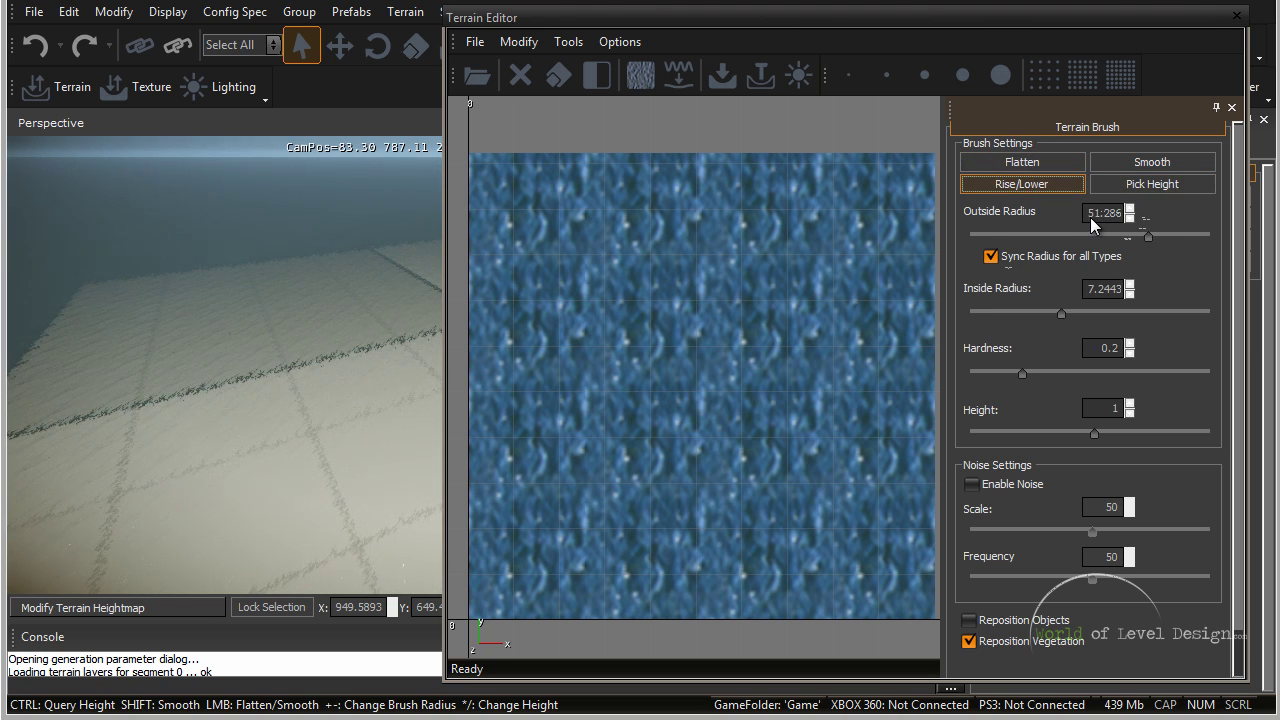
click(1032, 167)
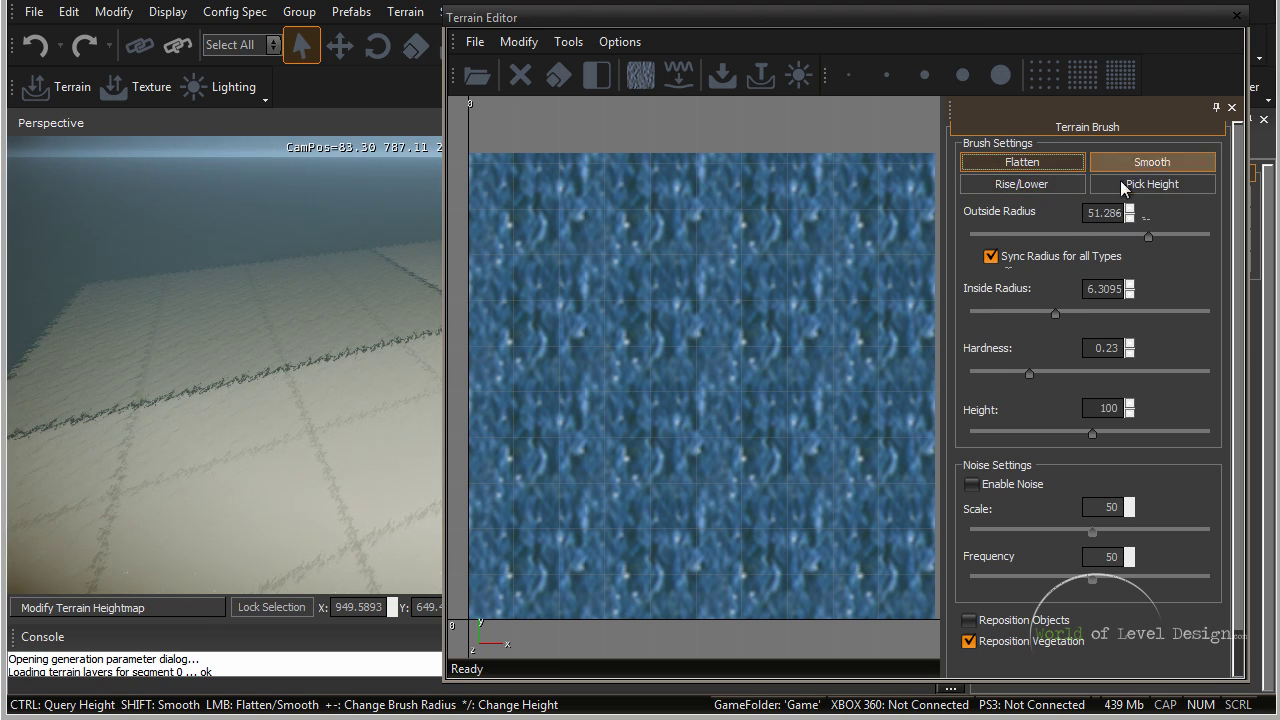
click(1135, 164)
click(1052, 181)
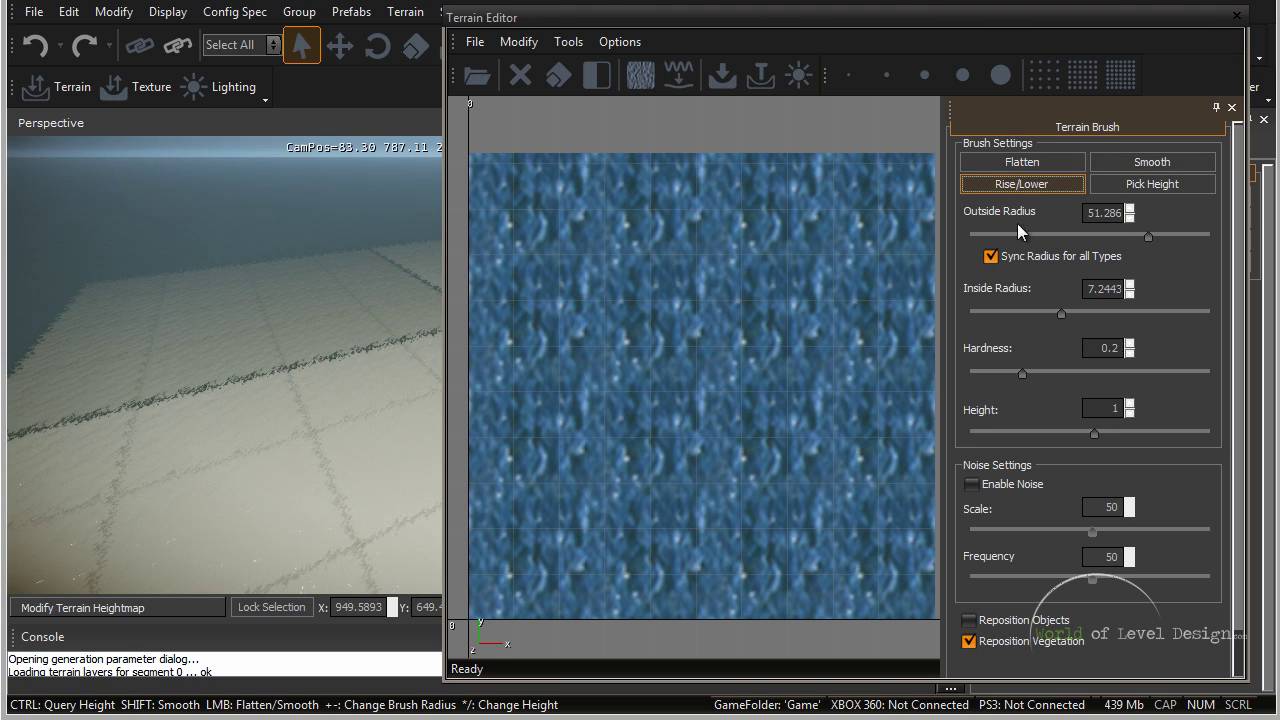
Turn off Sync Radius for all Types, enlarge the Smooth brush's outside radius, and return to the Flatten brush
click(991, 256)
click(1022, 162)
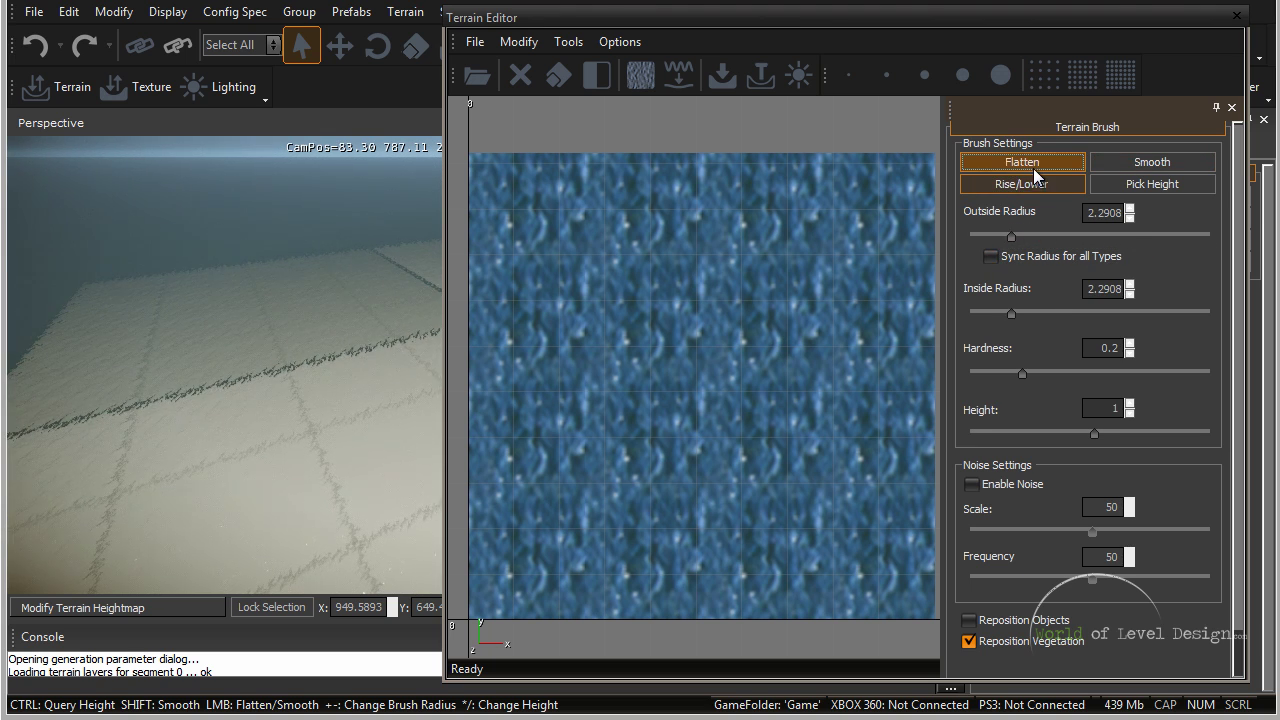
click(1152, 162)
drag(1156, 237, 1215, 238)
click(1030, 184)
click(1022, 162)
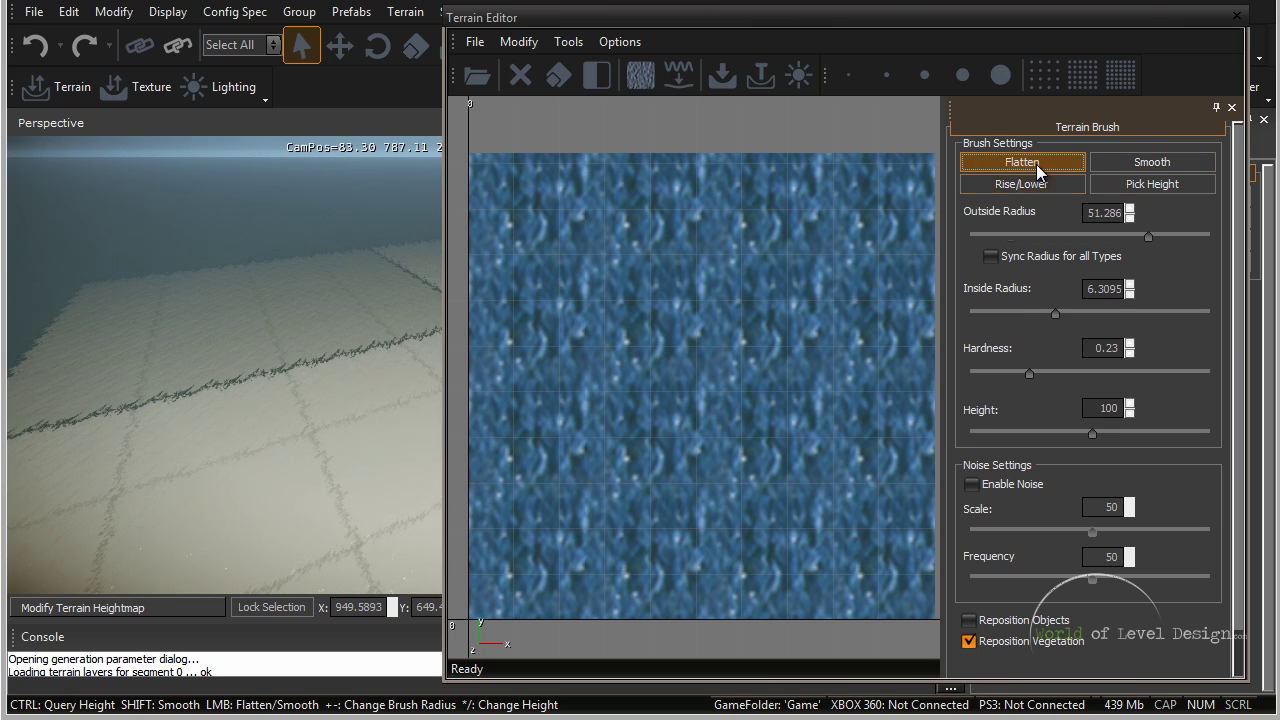
Enable Sync Radius for all Types and set the synced outside radius to 31.622, ending on the Flatten brush
click(1021, 184)
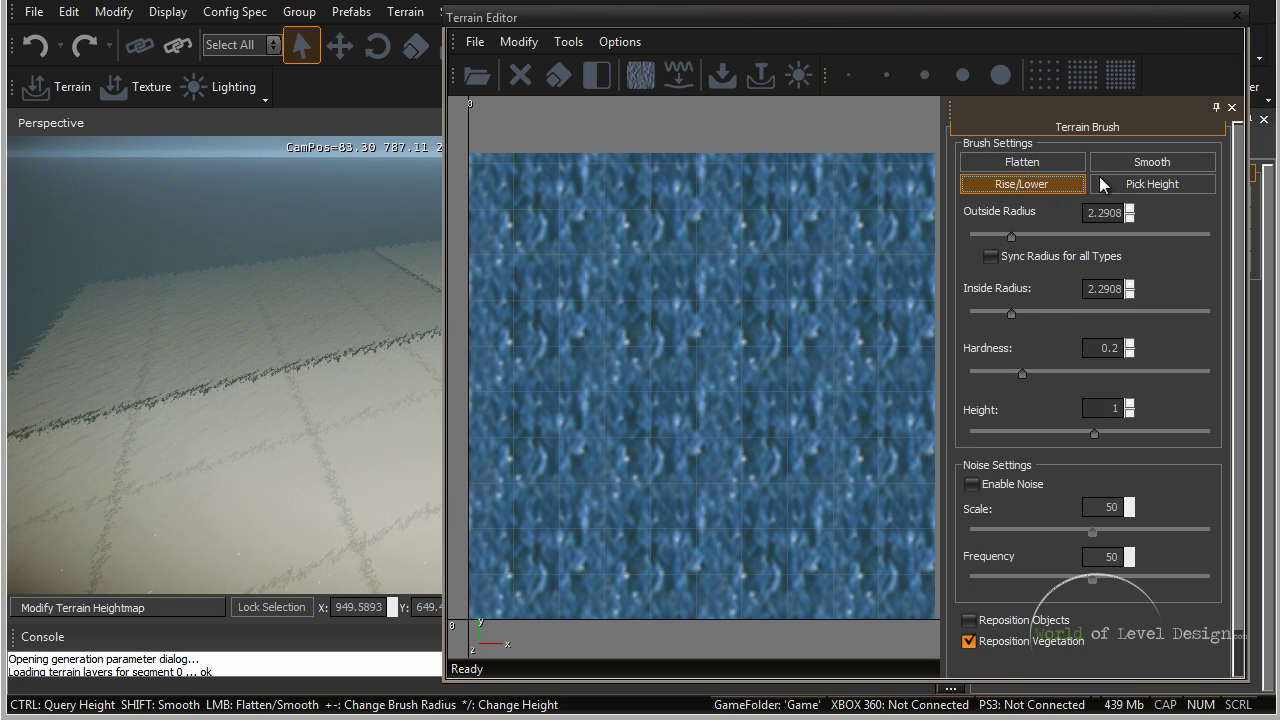
click(1022, 162)
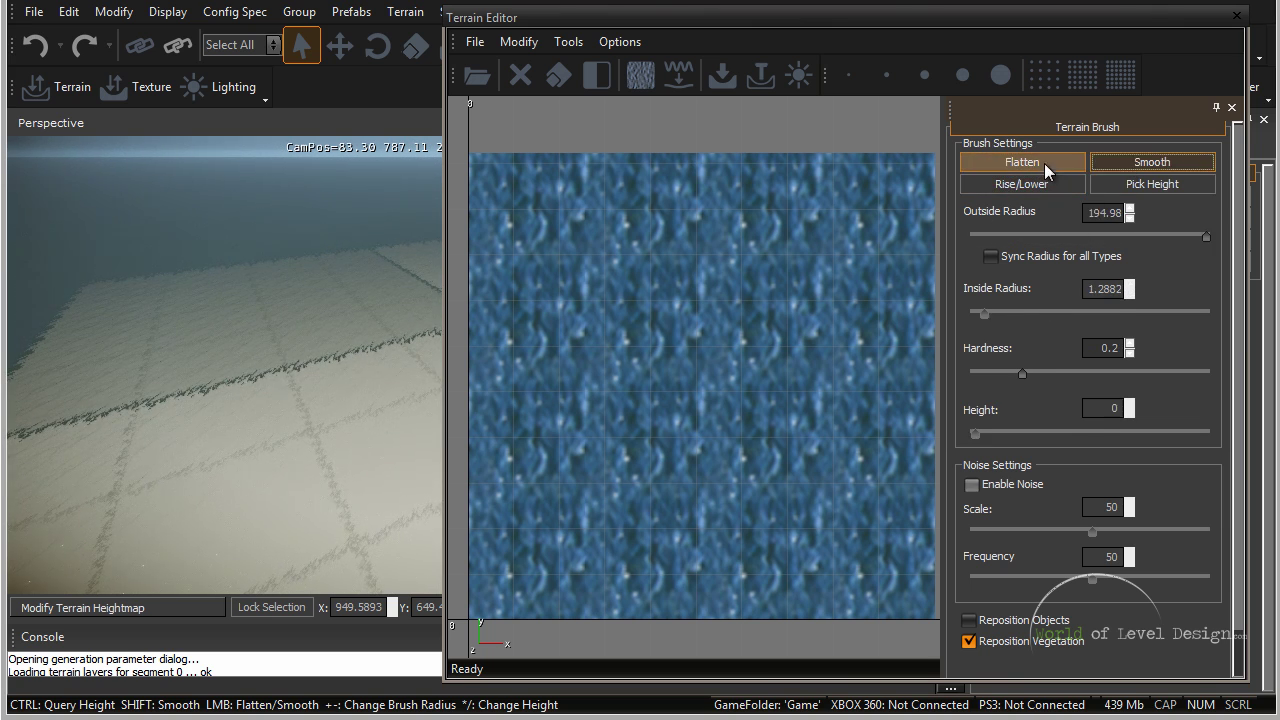
click(993, 256)
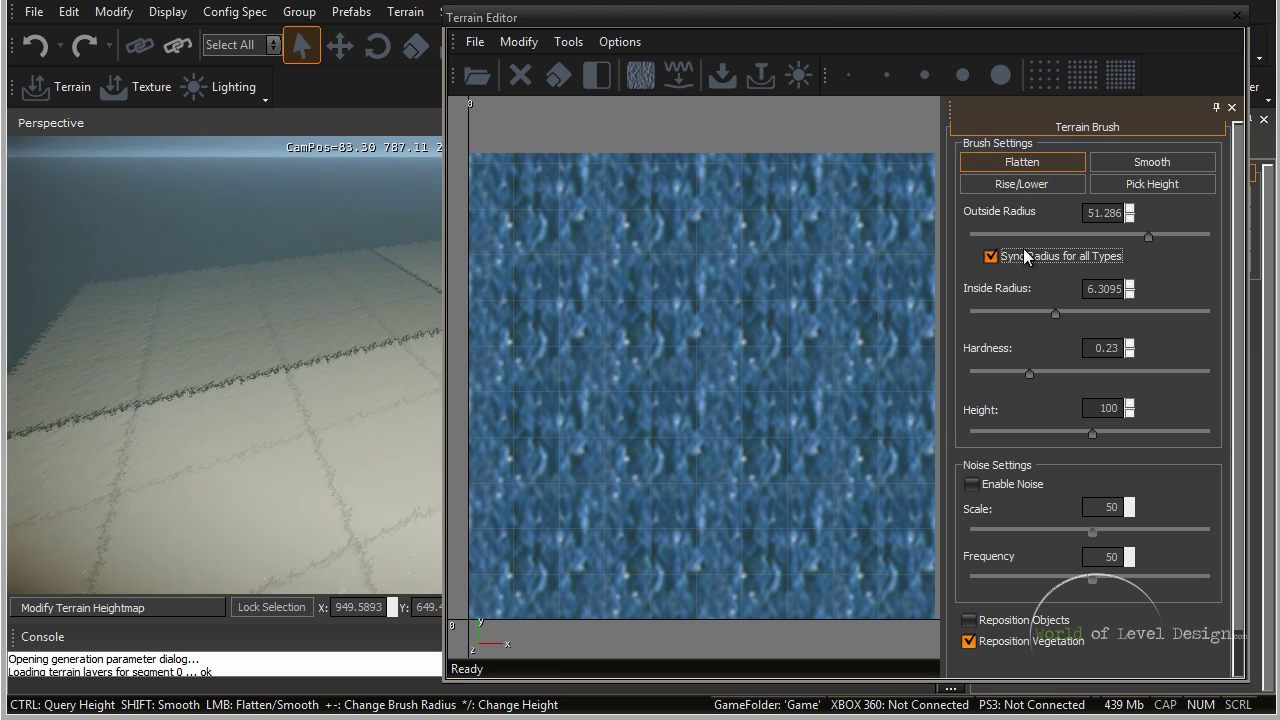
click(1022, 184)
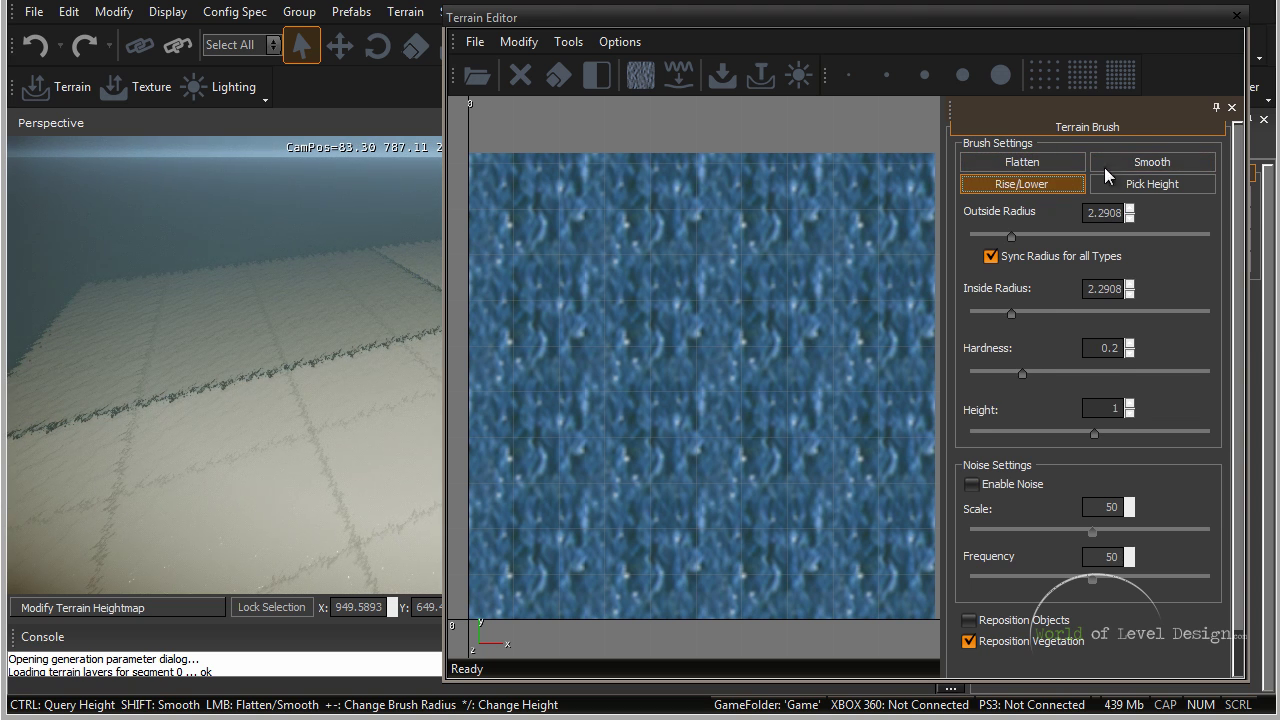
click(1118, 168)
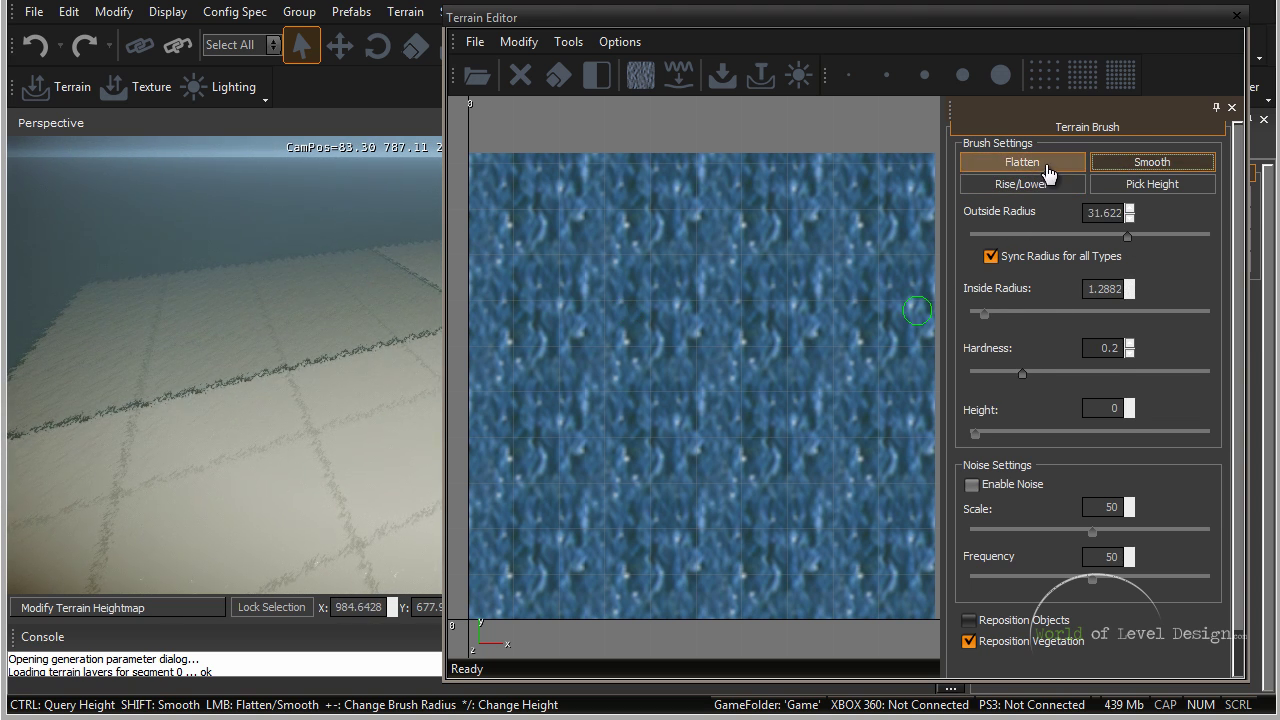
click(1022, 162)
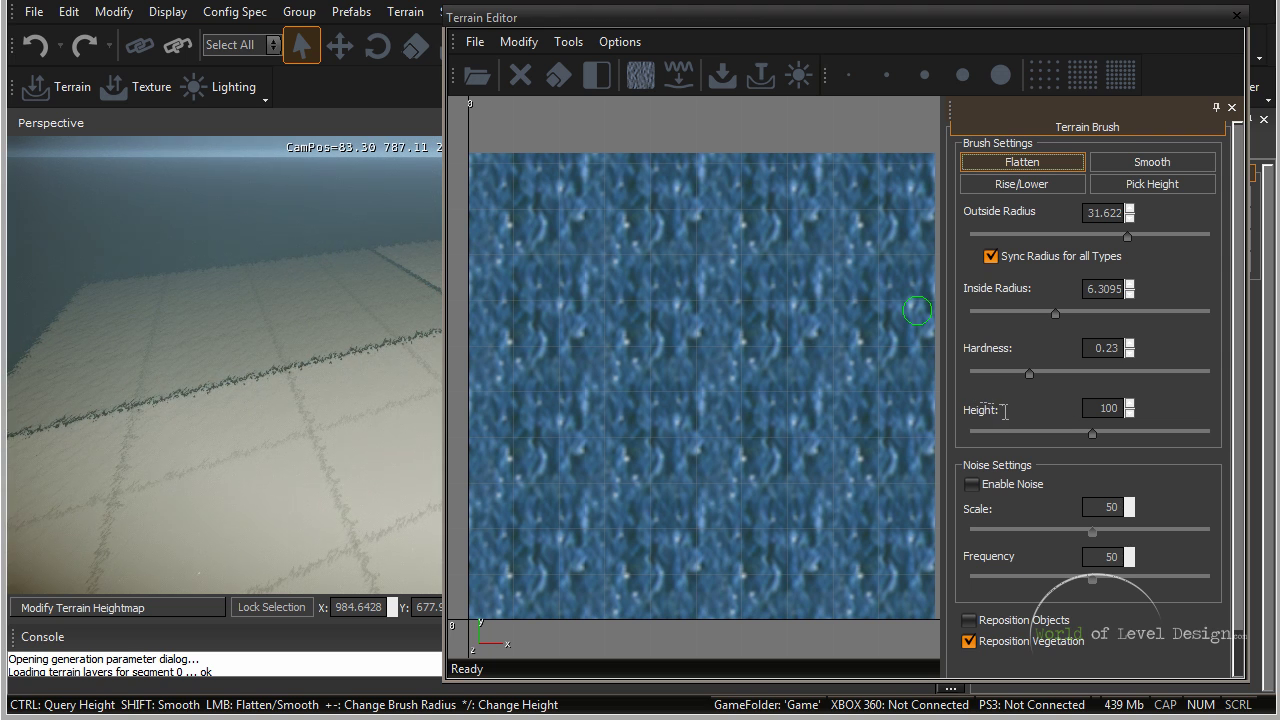
Paint a test ridge across the middle of the terrain with the Flatten brush at height 100, inspect it, and erase the heightmap
double_click(1104, 408)
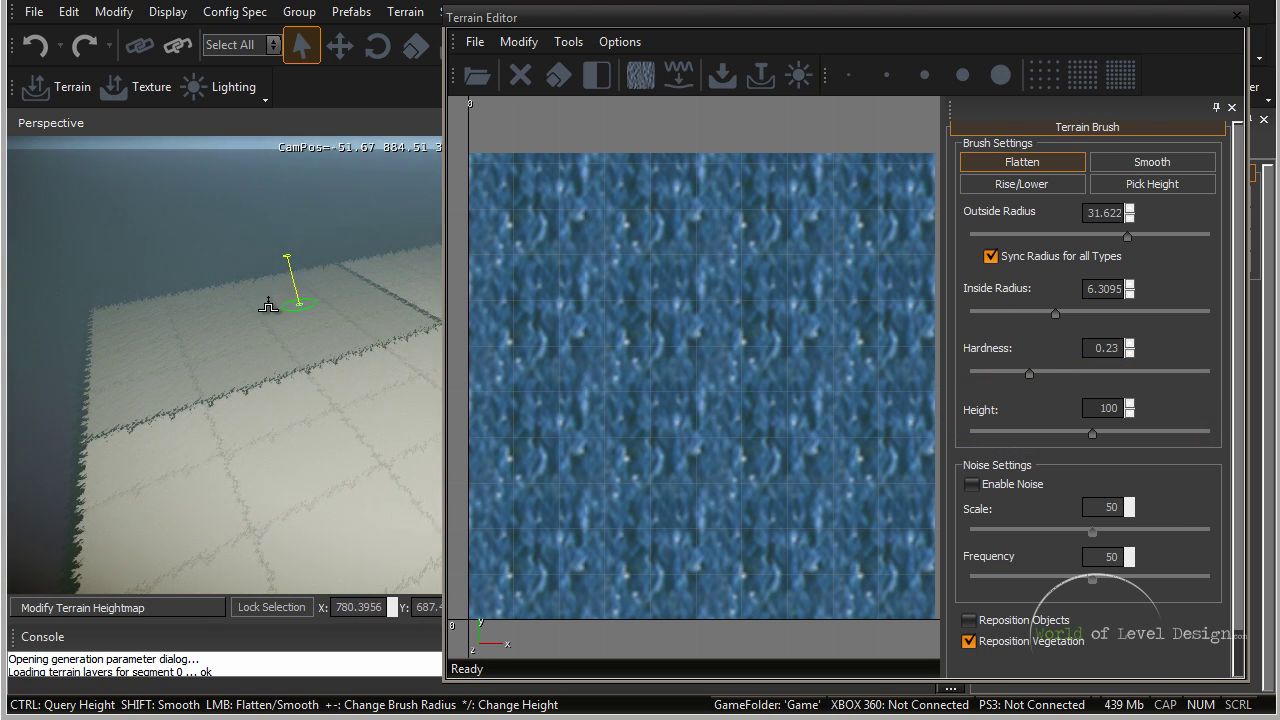
key(d)
right_drag(291, 306, 274, 340)
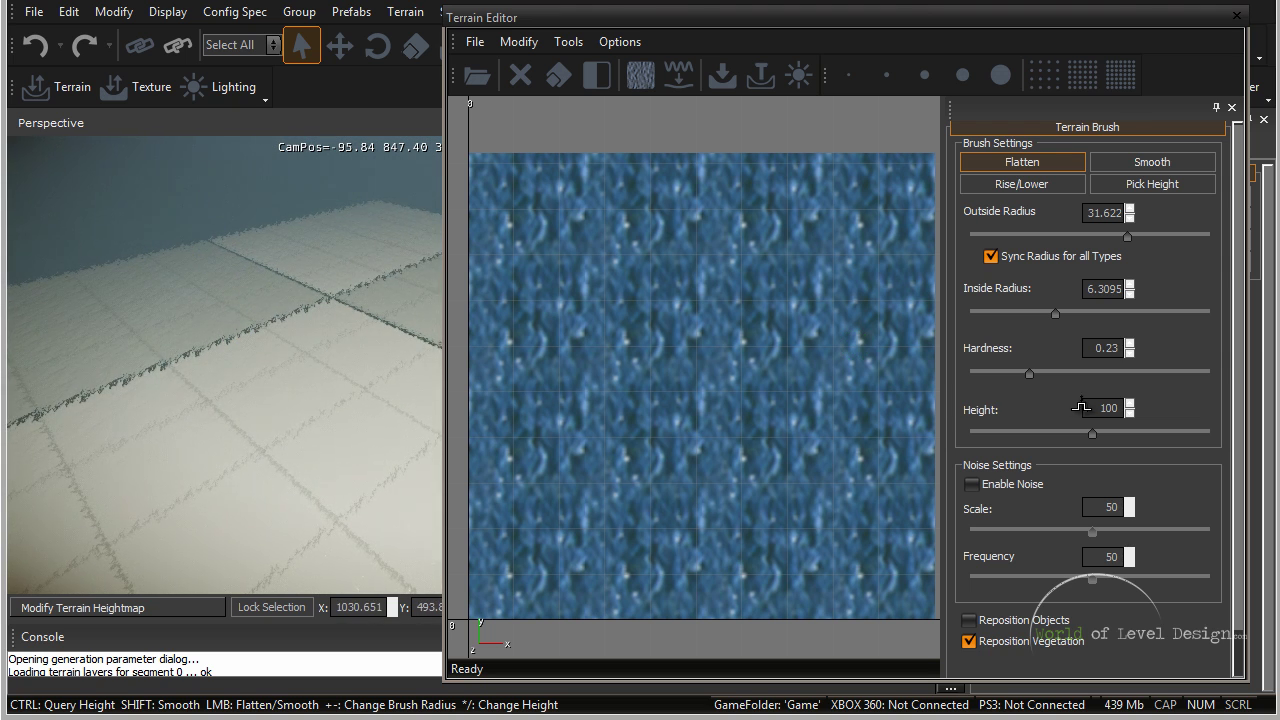
right_drag(361, 351, 355, 354)
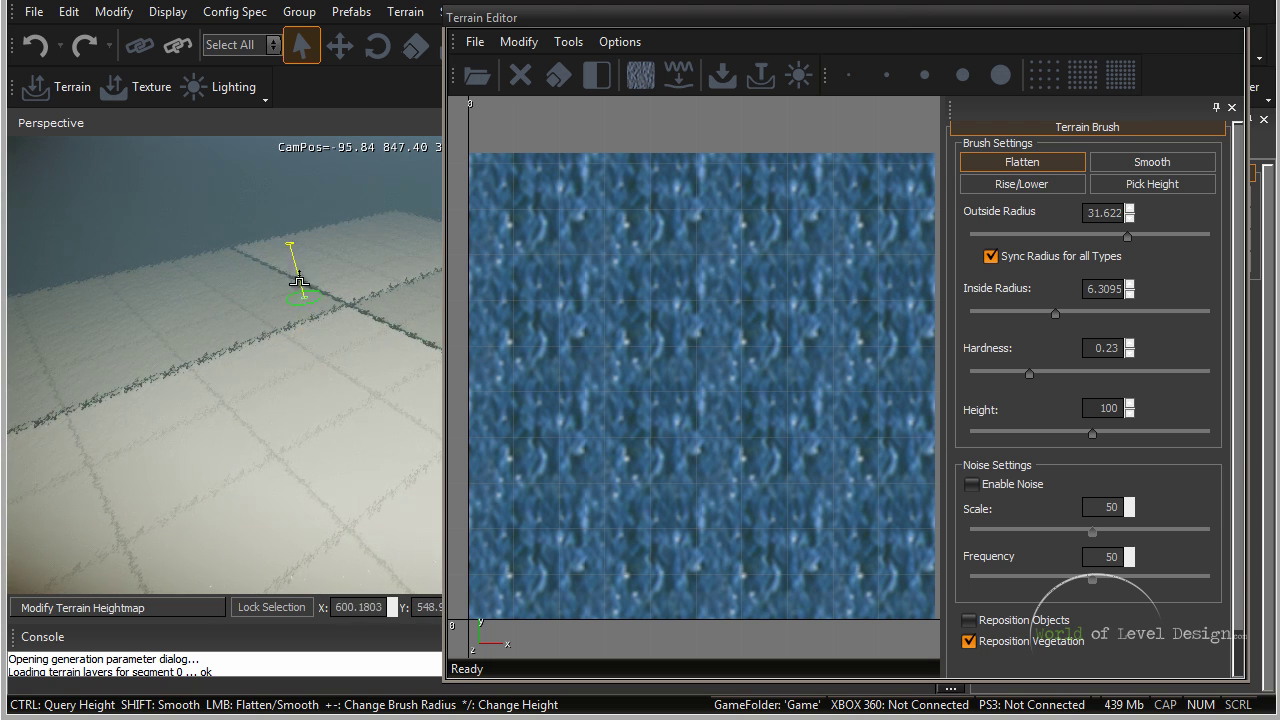
key(s)
right_drag(331, 219, 329, 218)
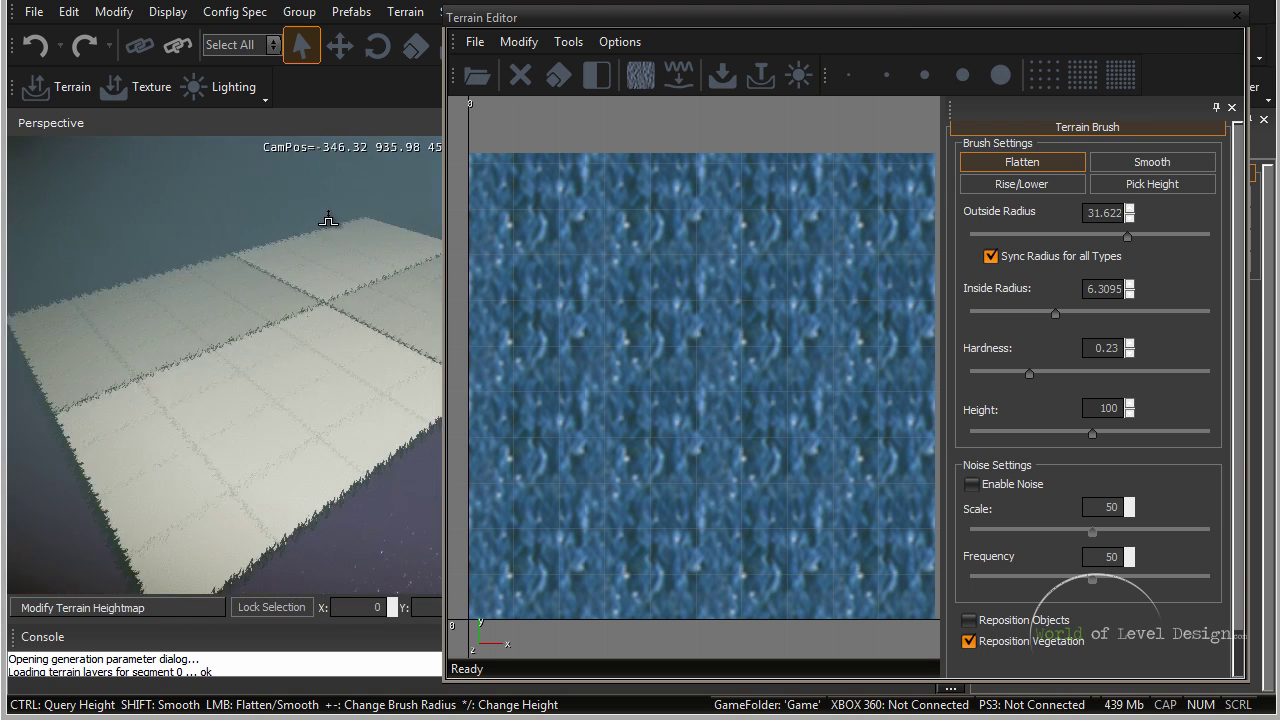
mouse_move(605, 316)
mouse_down()
mouse_move(743, 334)
mouse_move(689, 319)
mouse_up()
scroll(329, 298, up, 10)
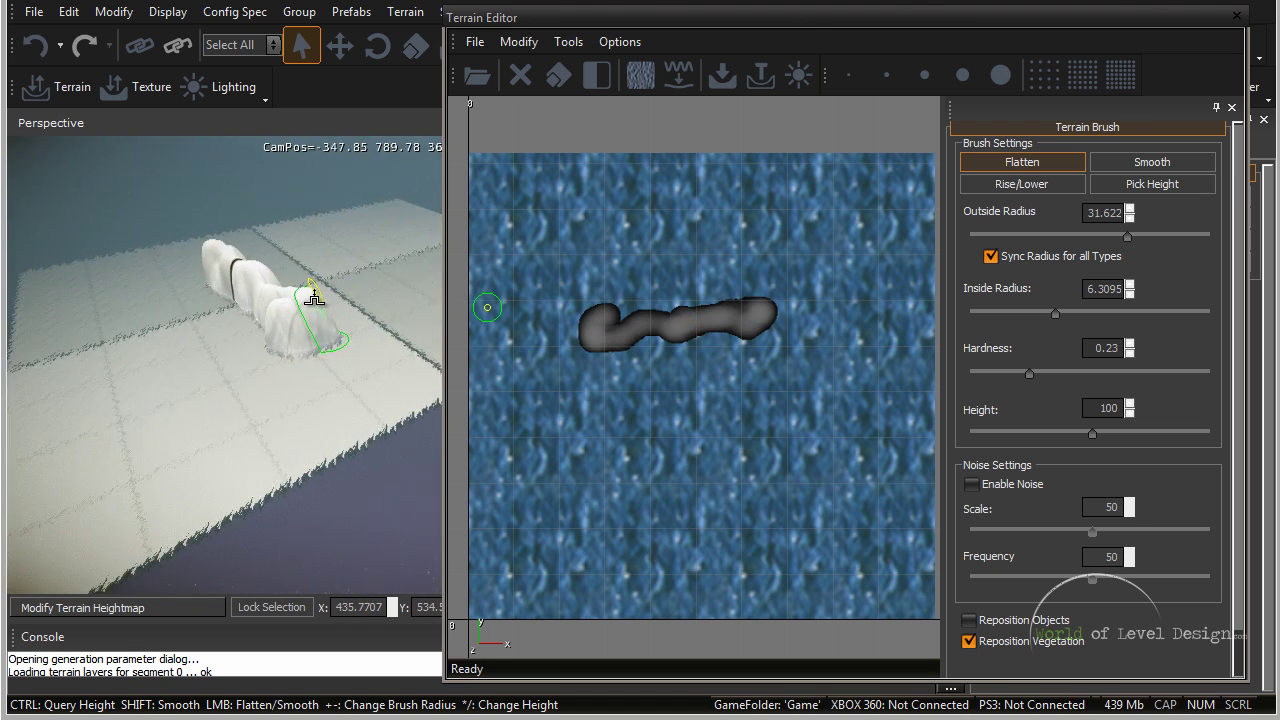
scroll(329, 298, down, 4)
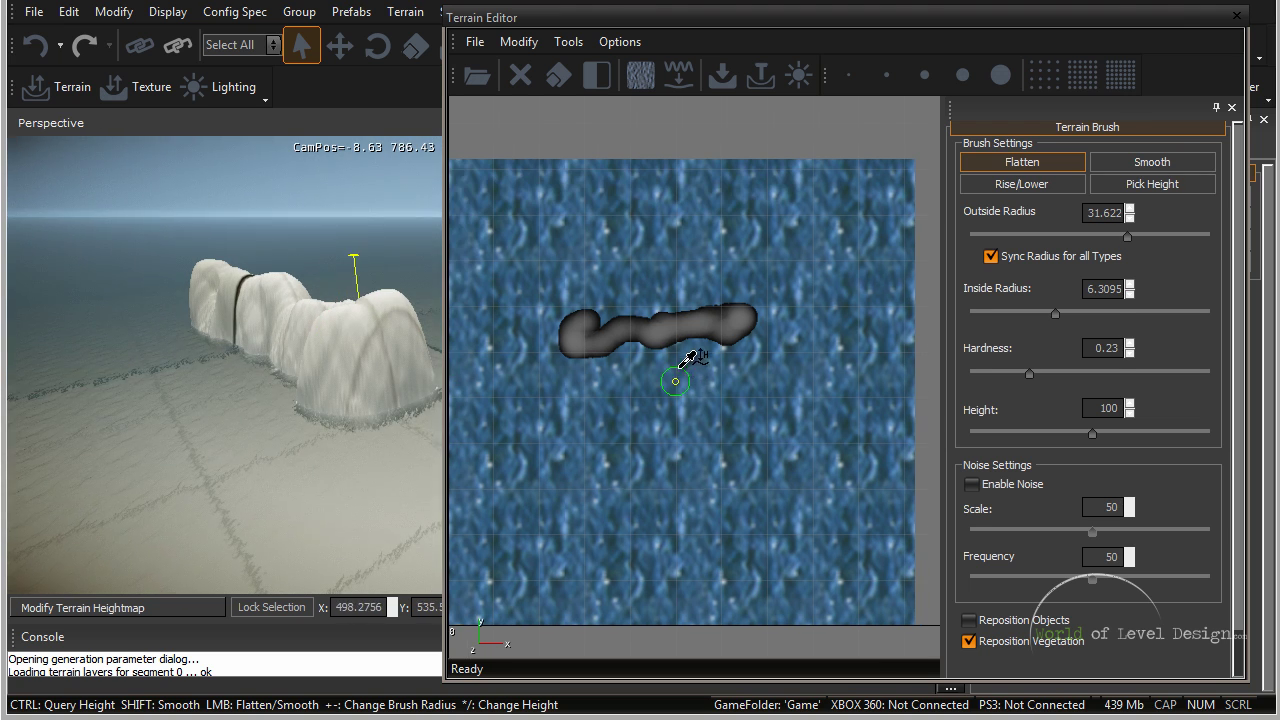
click(520, 74)
click(614, 397)
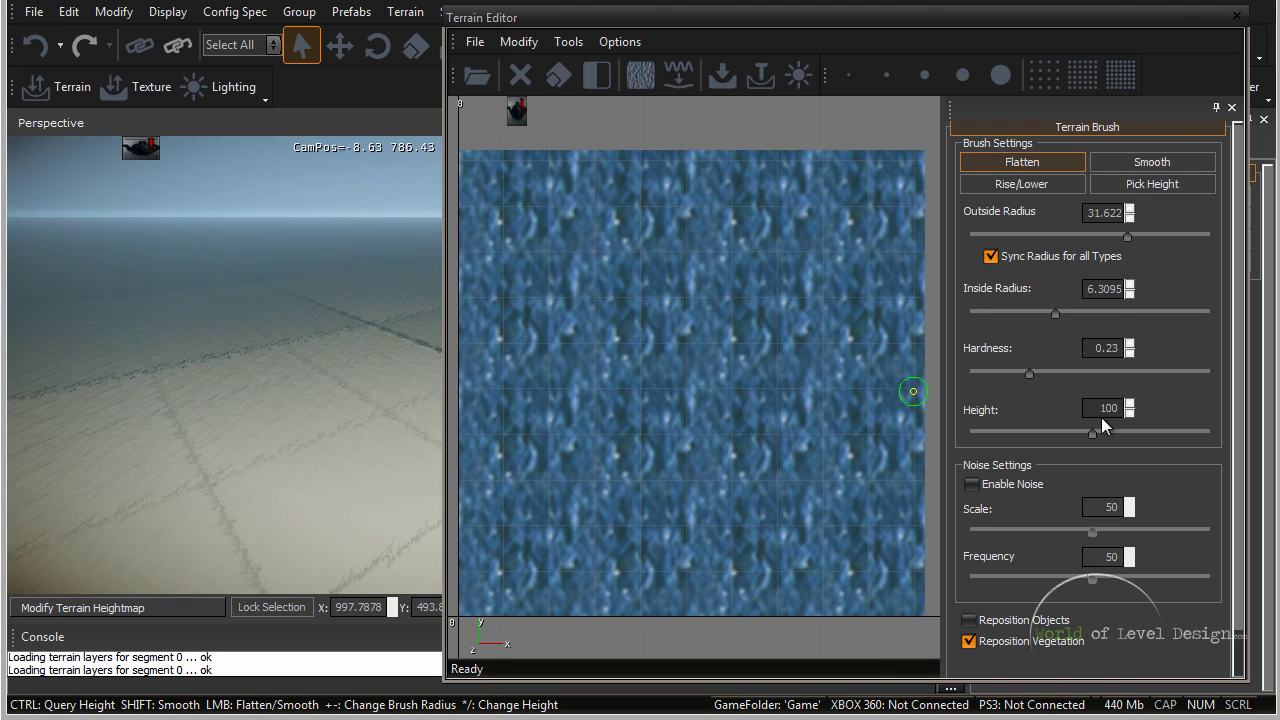
Set the Flatten brush's height to 29 and hardness to 1, and paint a curved stroke in the middle of the terrain
drag(1092, 434, 1008, 450)
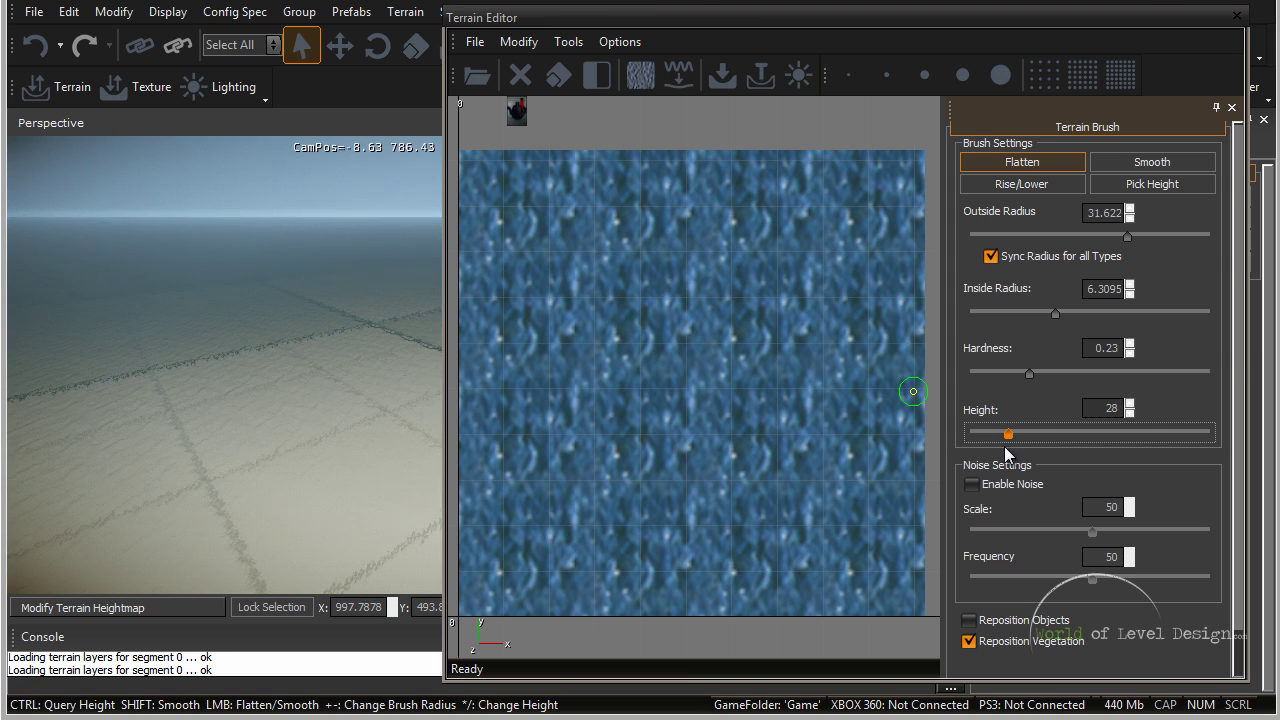
drag(1008, 454, 1010, 453)
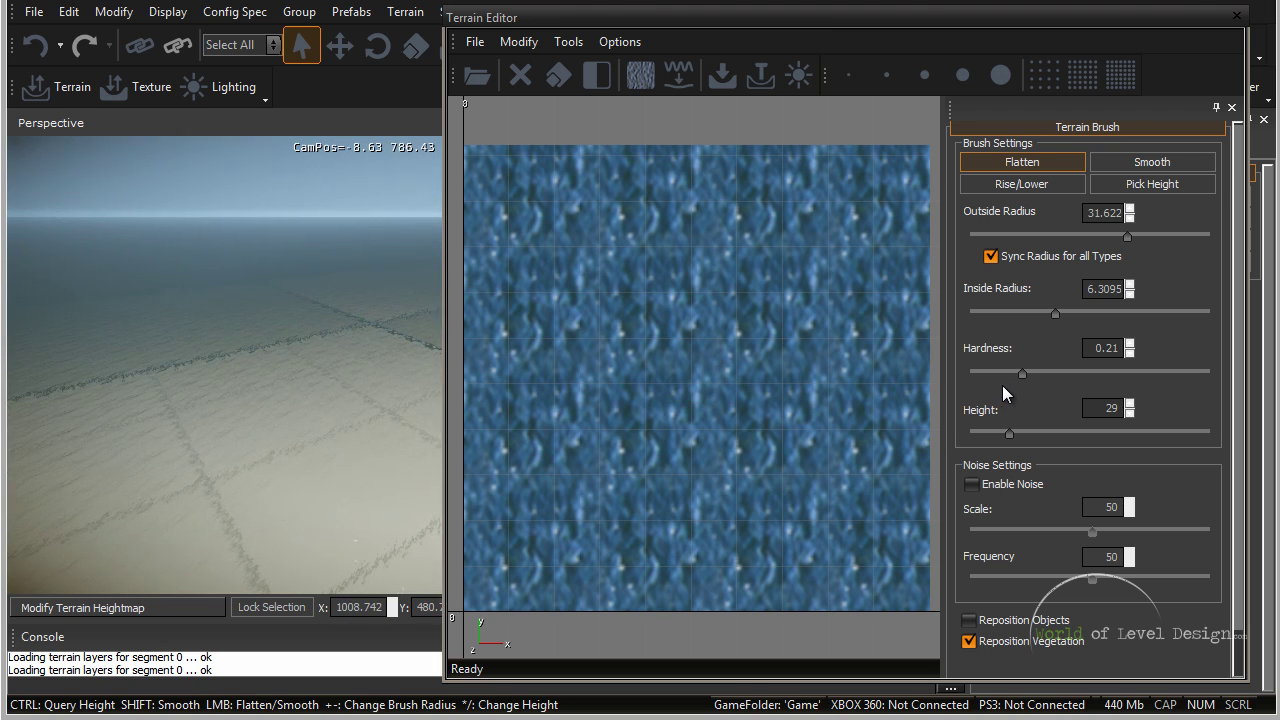
drag(1024, 373, 1210, 373)
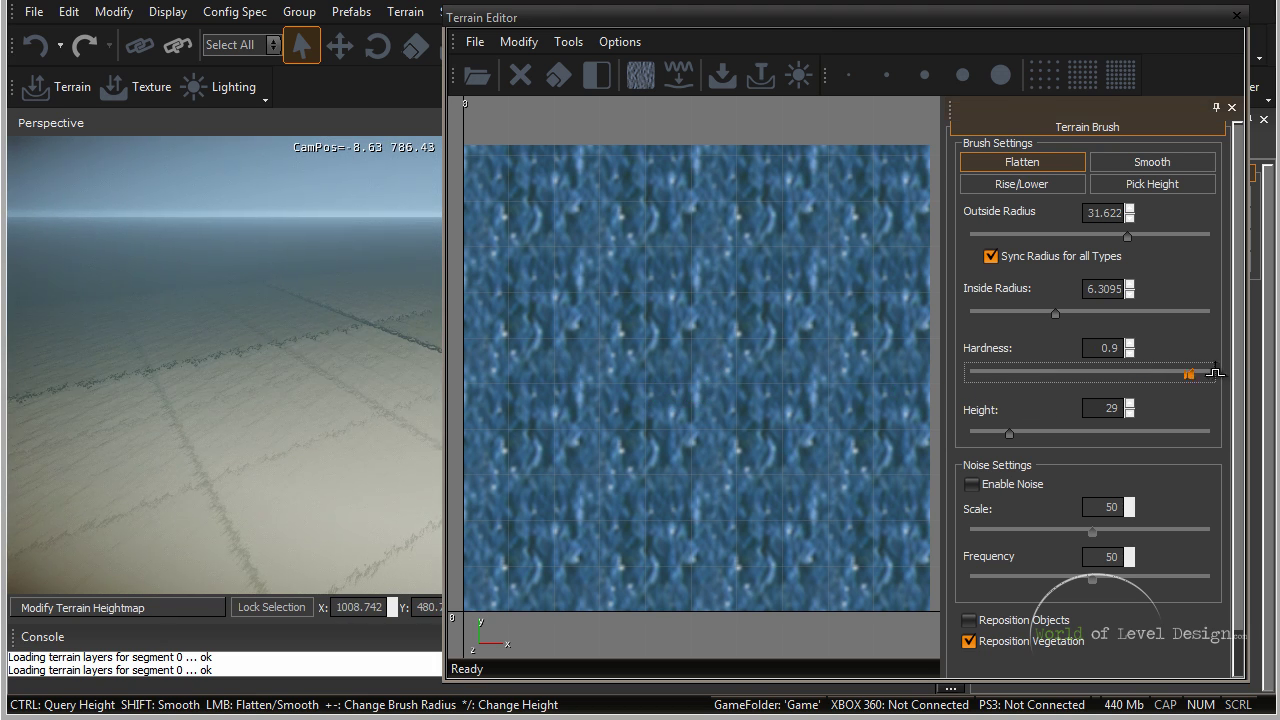
drag(648, 357, 745, 333)
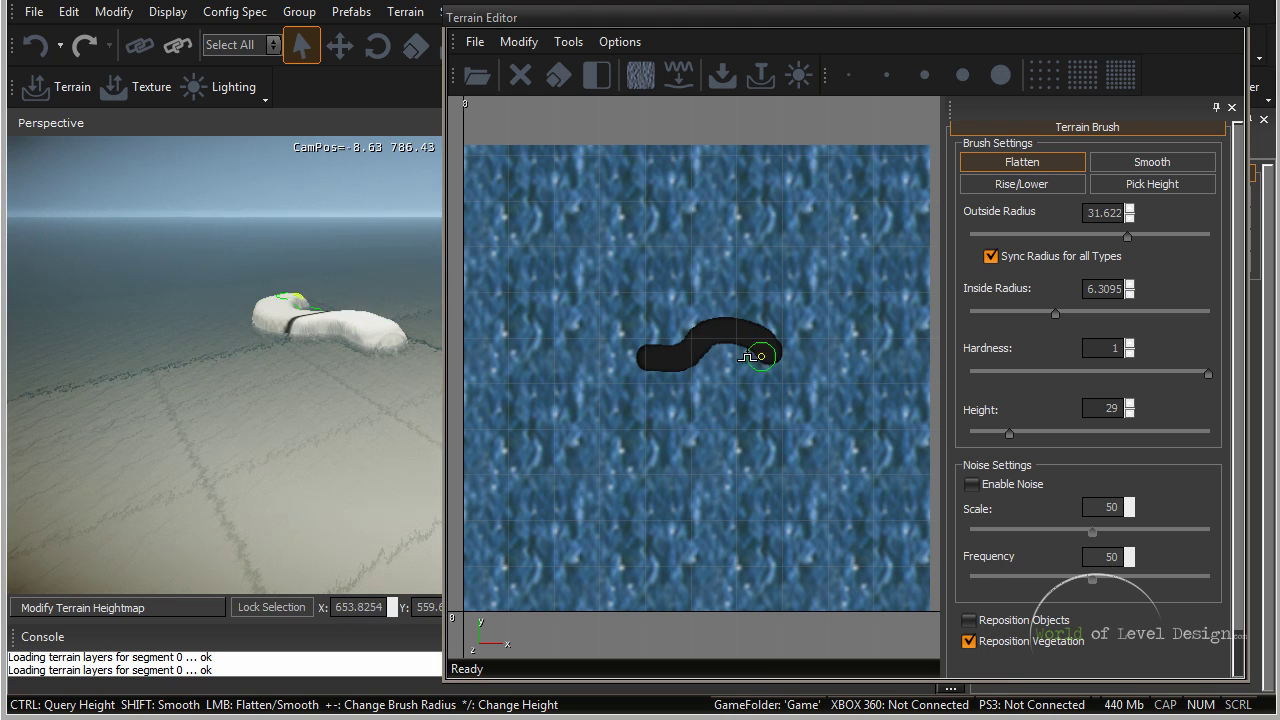
Paint a second curved stroke below the first with hardness 0.18 for comparison, and erase the heightmap
drag(1208, 373, 1017, 373)
drag(666, 425, 783, 407)
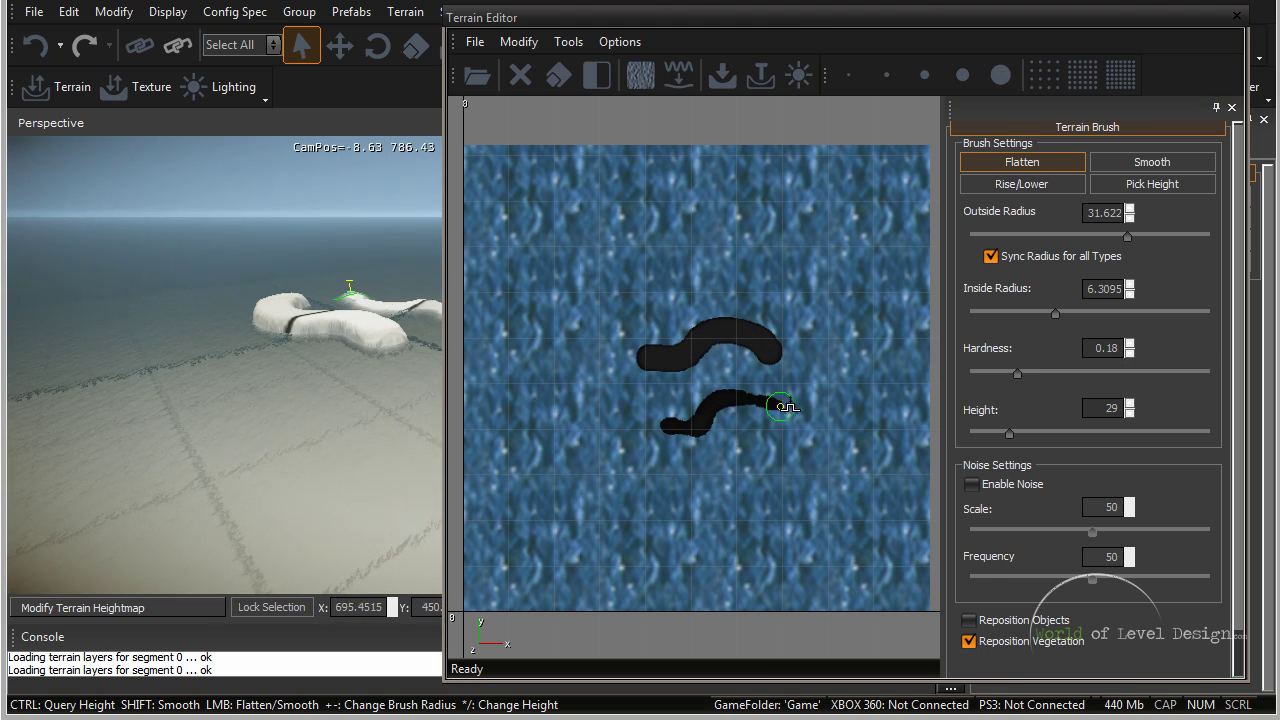
click(520, 75)
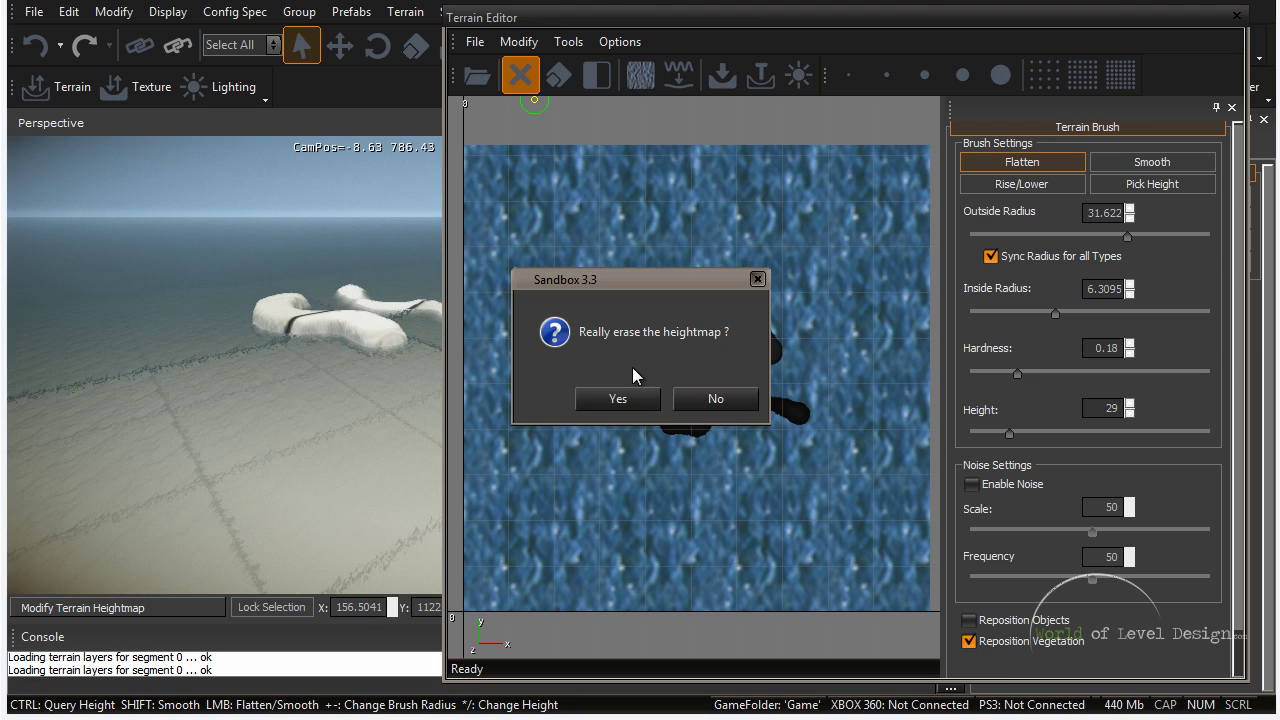
click(618, 400)
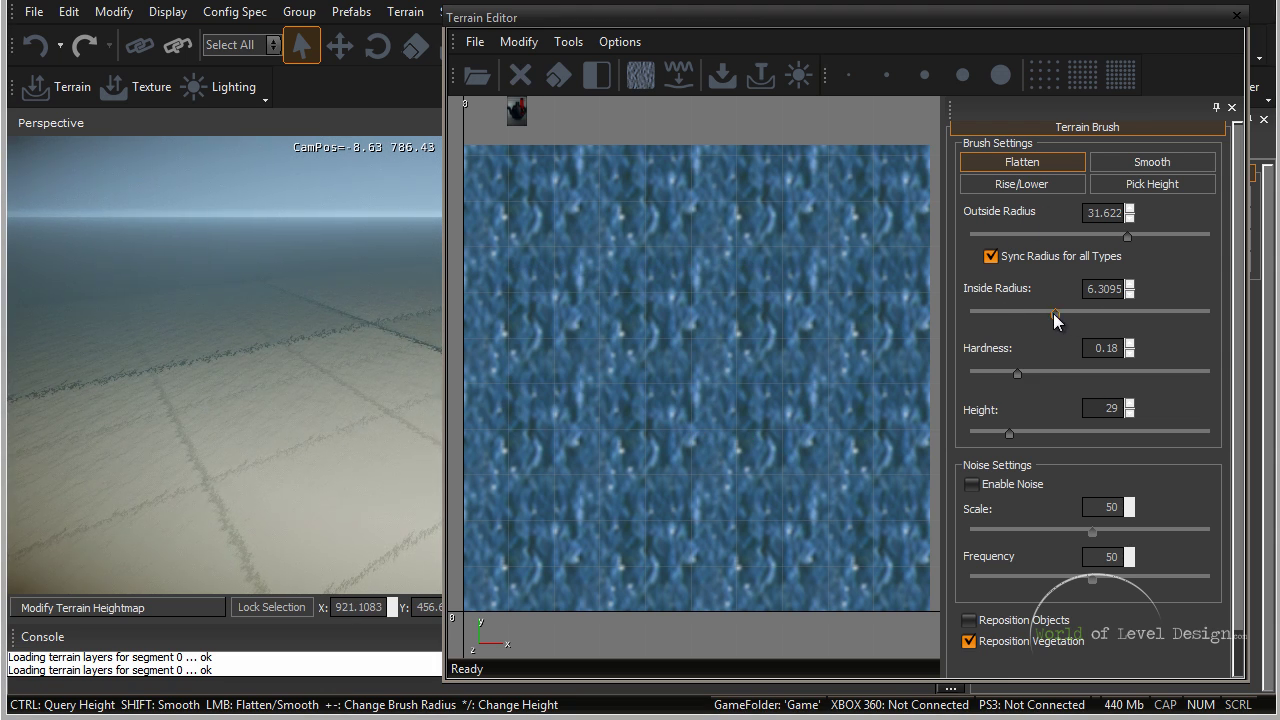
Set the Flatten brush's inside radius to 34.673, hardness to 1 and height to 30
drag(1055, 314, 1131, 315)
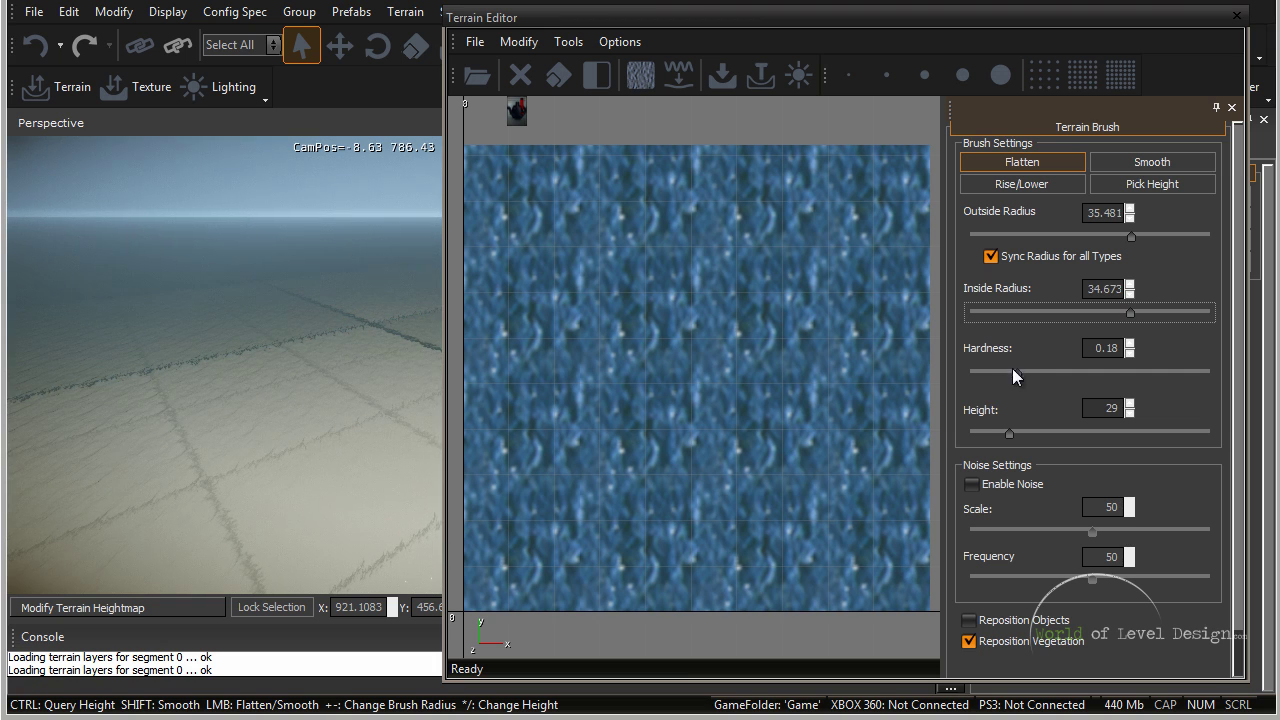
drag(1018, 380, 1245, 385)
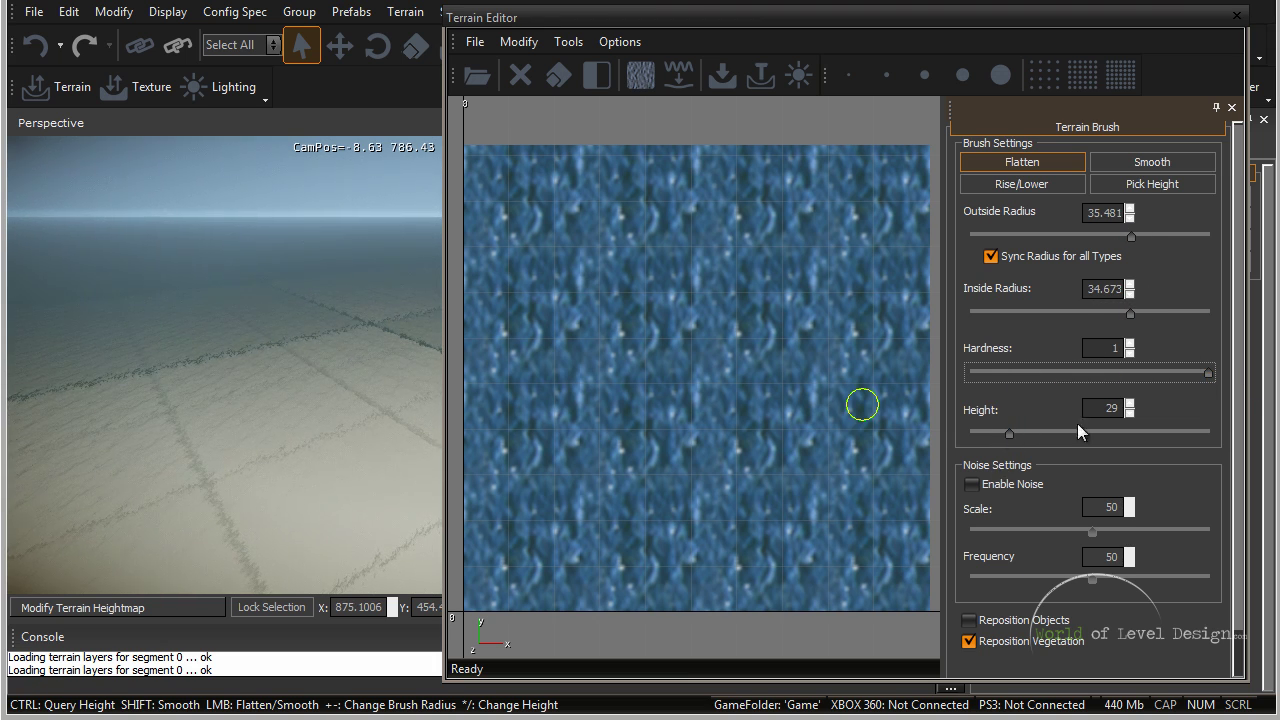
drag(1010, 433, 1014, 434)
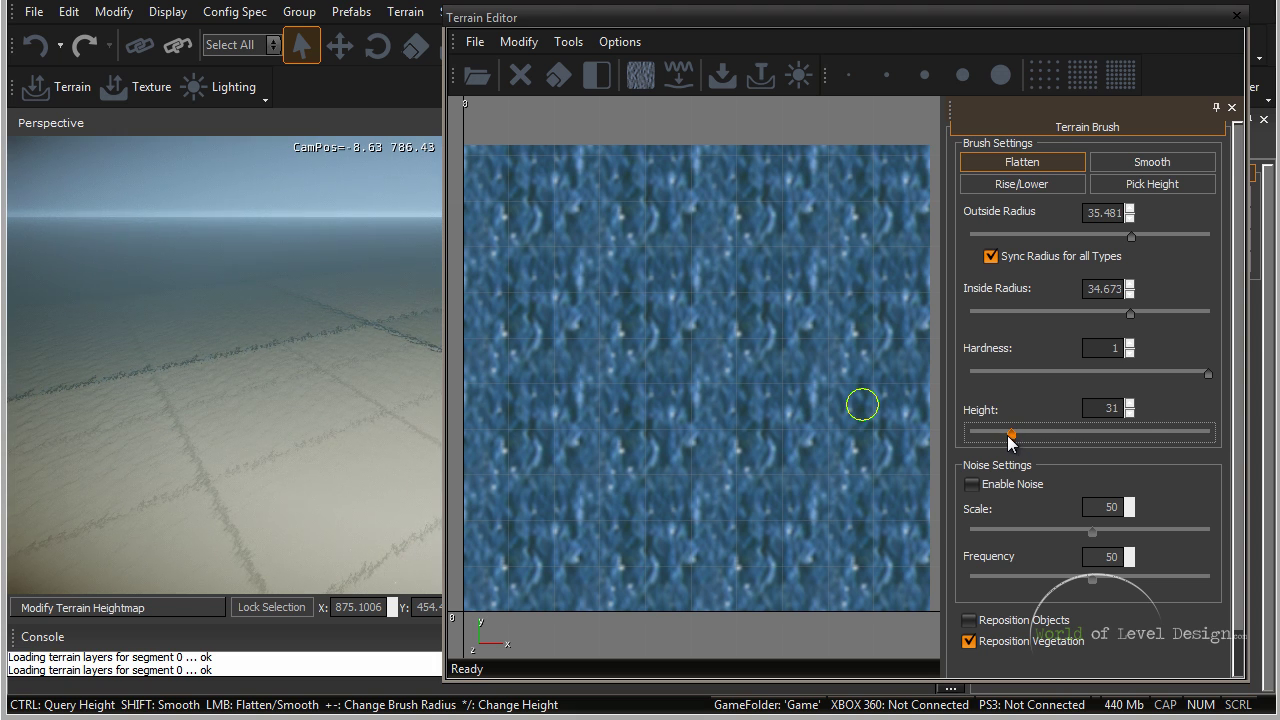
Paint a winding test stroke across the terrain with the Flatten brush and undo it
mouse_move(540, 349)
mouse_down()
mouse_move(663, 314)
mouse_move(808, 360)
mouse_move(820, 389)
mouse_move(846, 394)
mouse_up()
key(ctrl)
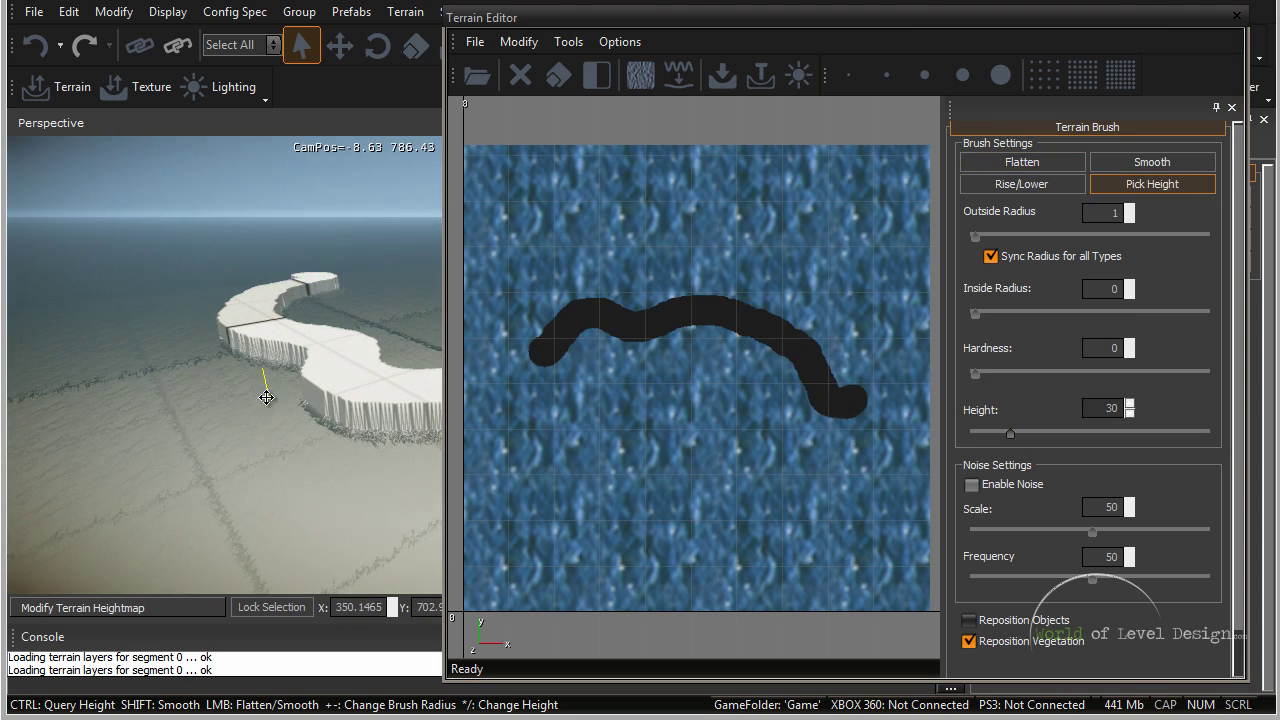
key(ctrl+z)
Paint a large irregular plateau over the middle of the terrain with the Flatten brush at height 30
mouse_move(523, 290)
mouse_down()
mouse_move(560, 268)
mouse_move(694, 254)
mouse_move(809, 271)
mouse_move(874, 303)
mouse_move(889, 372)
mouse_move(811, 377)
mouse_move(760, 423)
mouse_move(660, 414)
mouse_move(589, 429)
mouse_move(523, 348)
mouse_move(520, 300)
mouse_move(583, 277)
mouse_move(726, 271)
mouse_move(871, 323)
mouse_move(739, 361)
mouse_move(731, 407)
mouse_move(614, 400)
mouse_move(643, 395)
mouse_move(537, 354)
mouse_move(657, 289)
mouse_move(812, 320)
mouse_move(629, 386)
mouse_move(569, 371)
mouse_move(583, 323)
mouse_move(777, 322)
mouse_move(711, 360)
mouse_move(577, 366)
mouse_up()
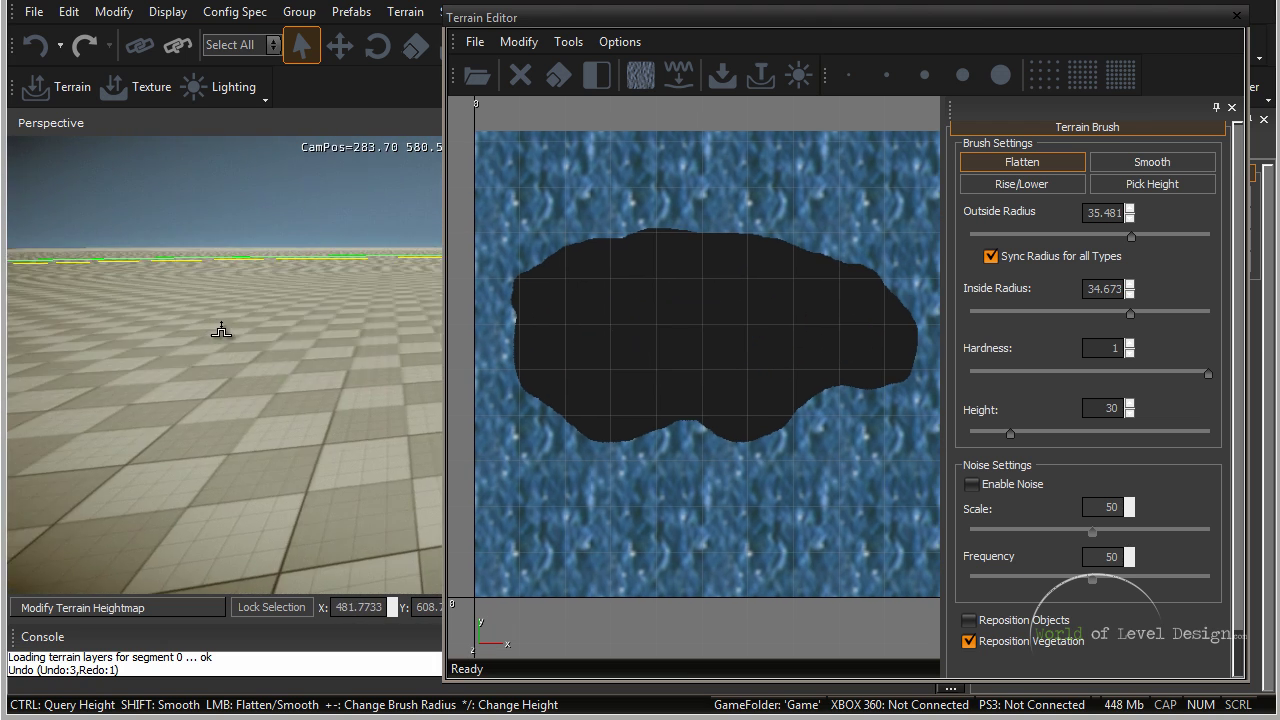
key(w)
right_drag(223, 331, 225, 335)
key(w)
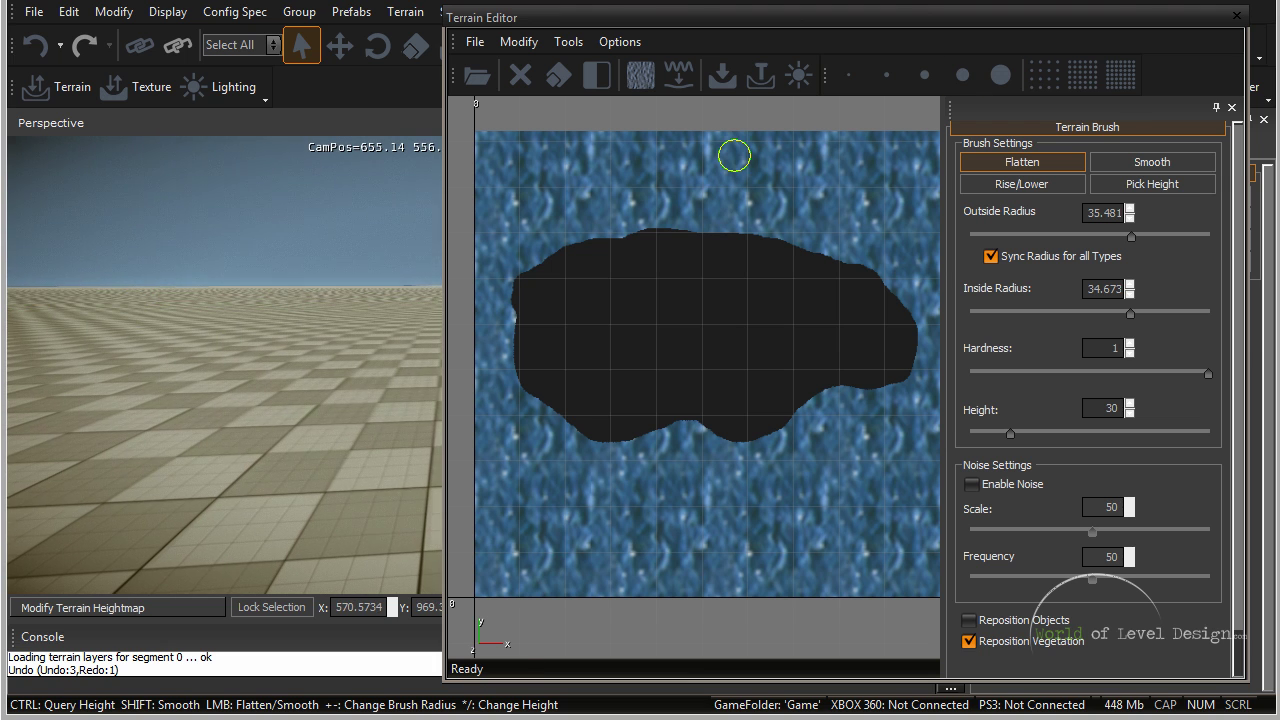
Close the Terrain Editor, walk around the plateau in game mode, and inspect its edges from outside after leaving the game
click(1237, 17)
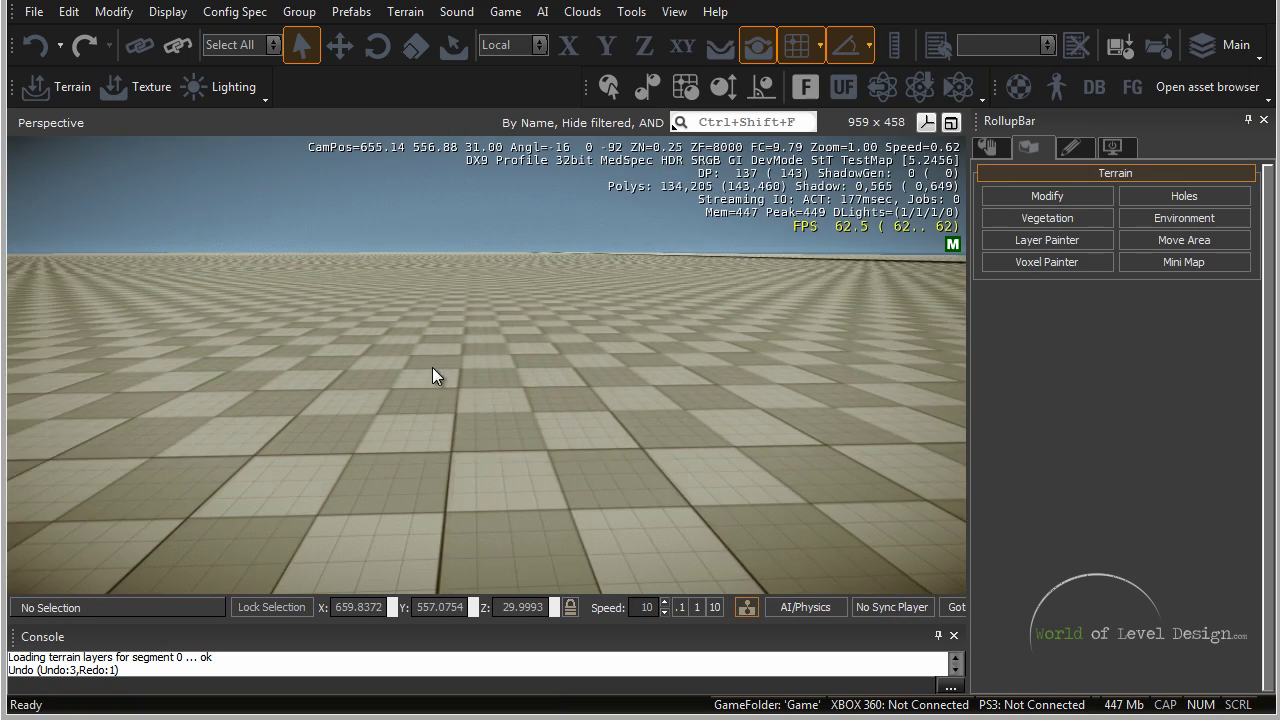
key(ctrl+g)
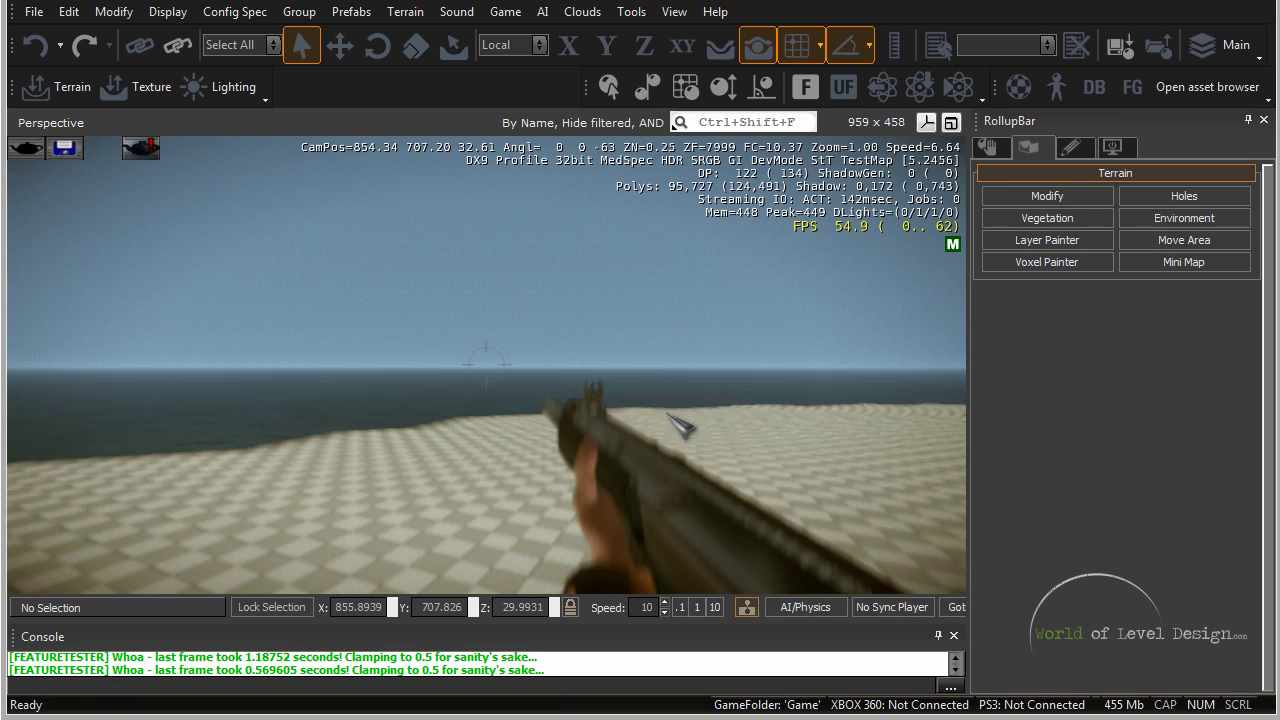
key(w)
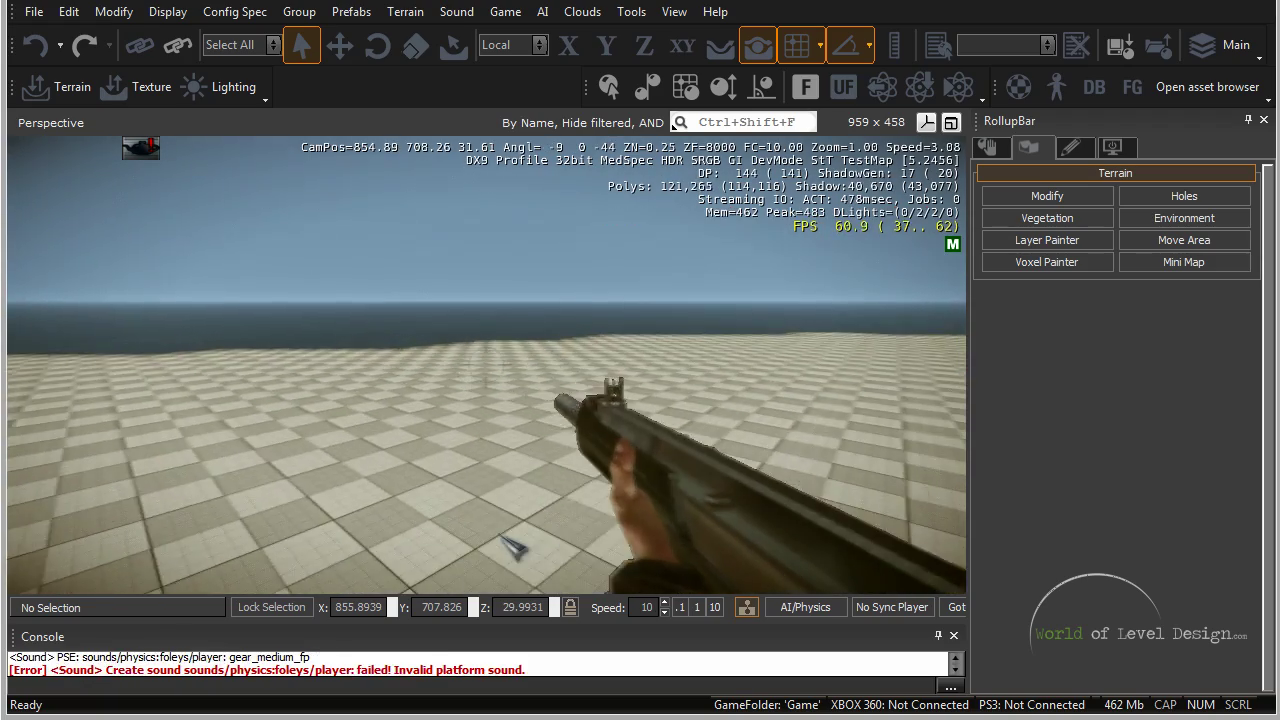
key(s)
key(d)
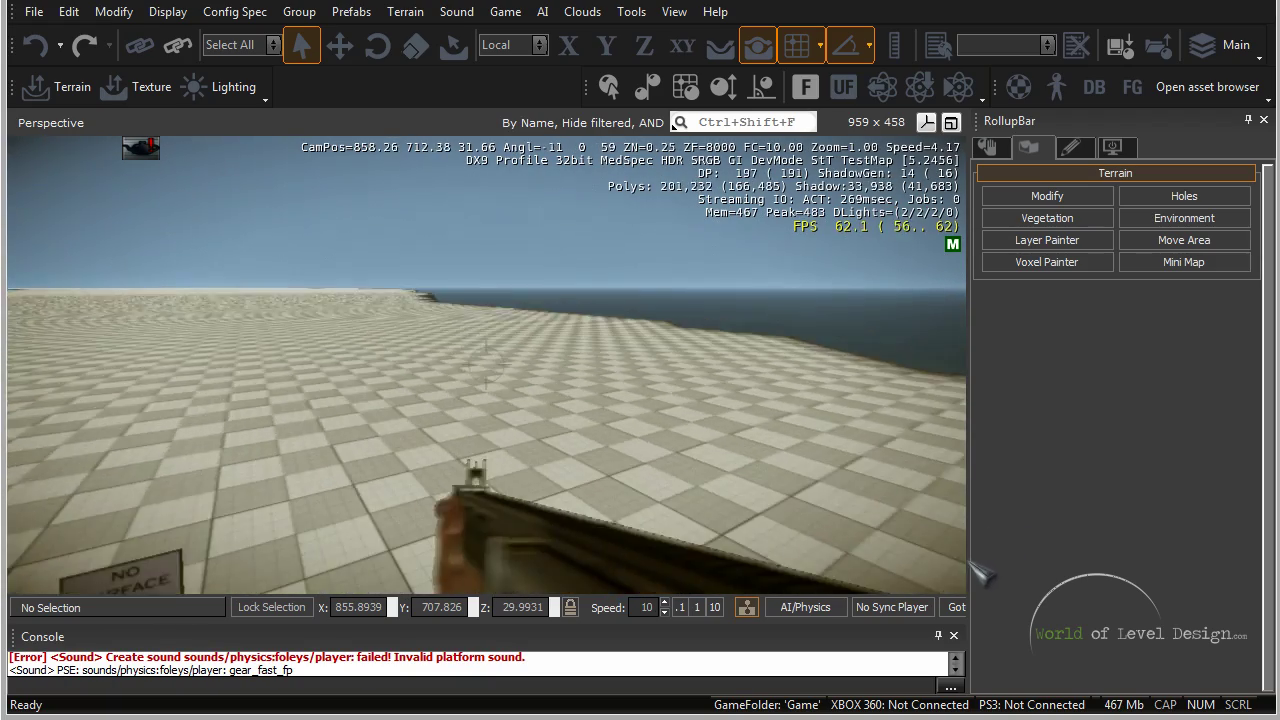
key(Escape)
key(s)
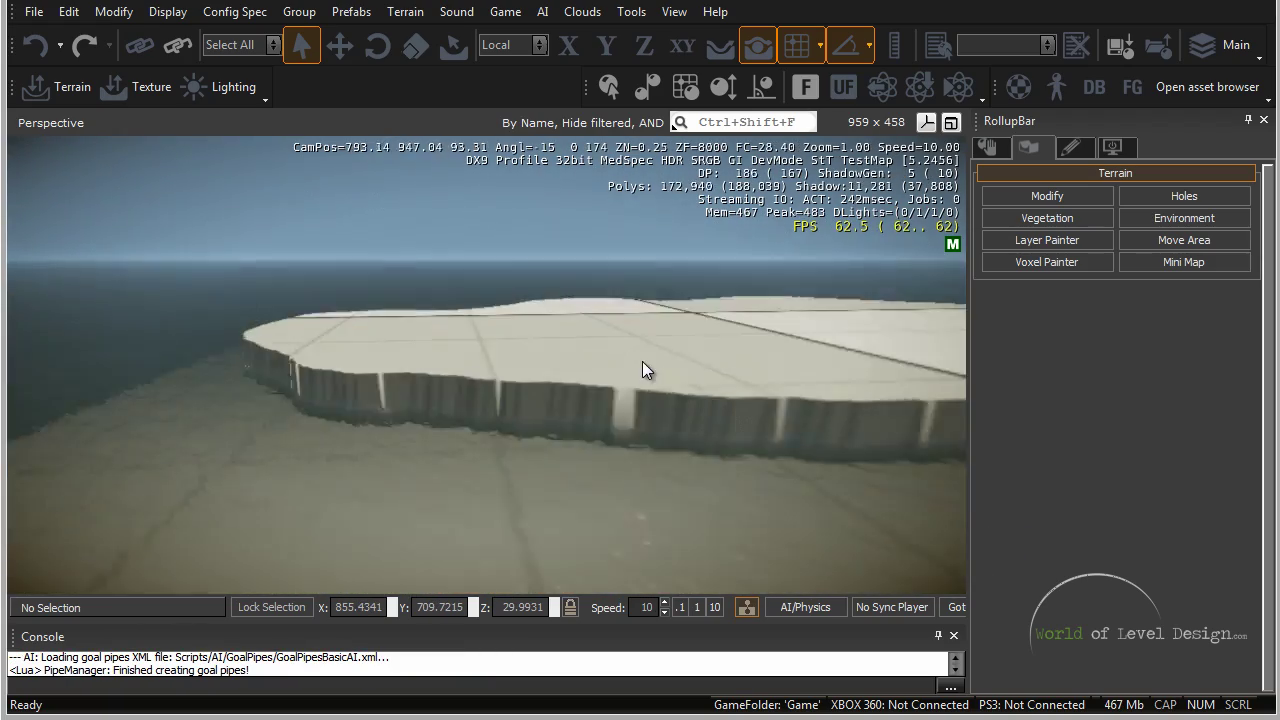
mouse_move(642, 364)
right_down()
mouse_move(619, 364)
mouse_move(636, 362)
right_up()
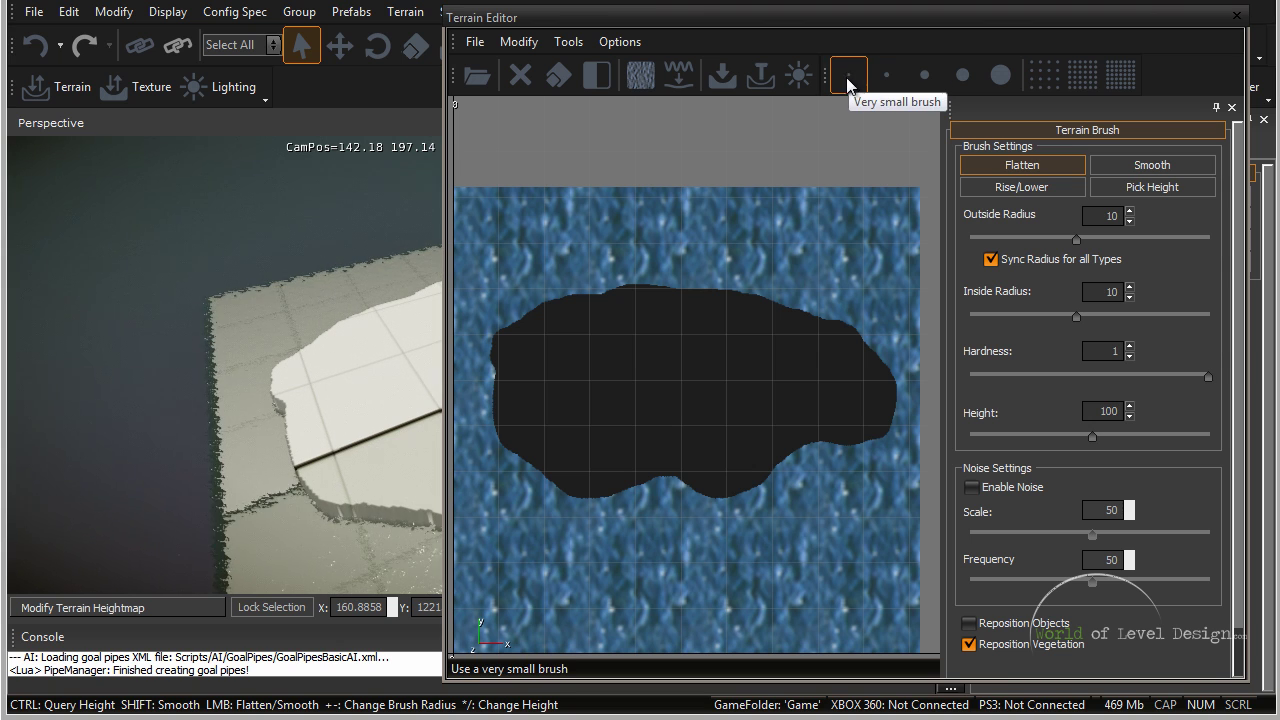
Apply the largest brush size preset for a radius of 100, and try the medium and densest opacity presets
click(1000, 75)
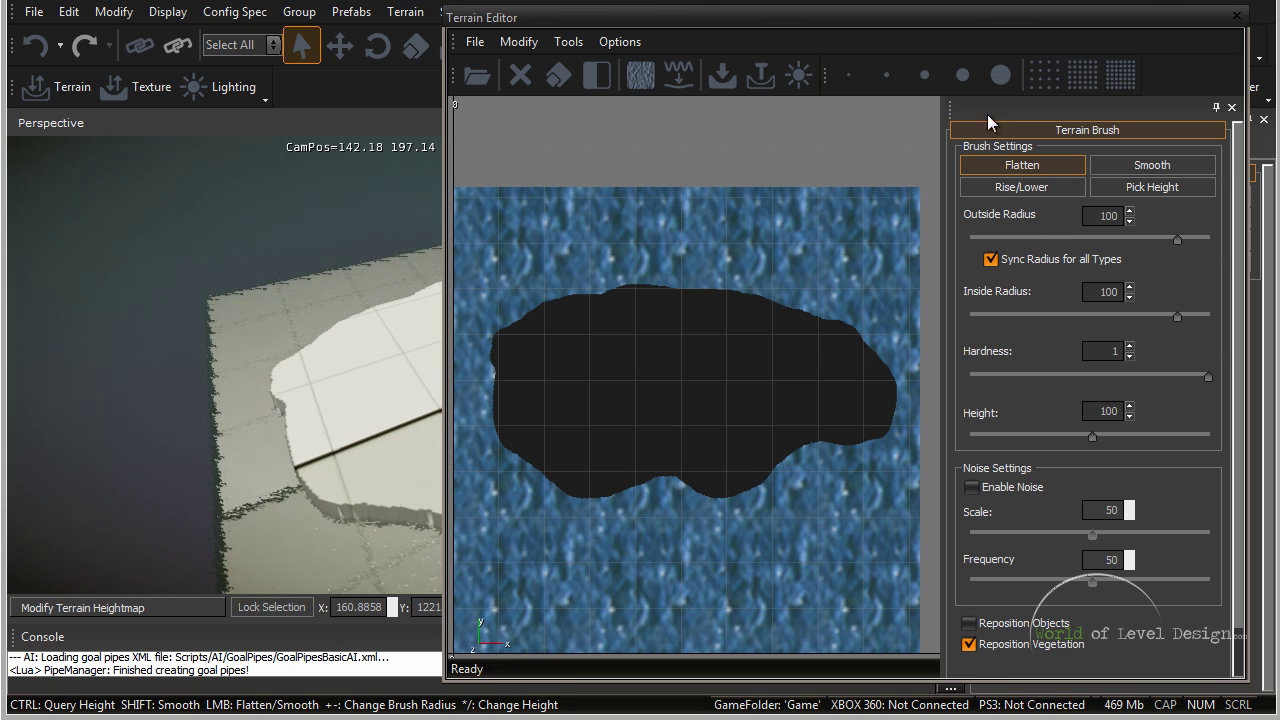
click(924, 75)
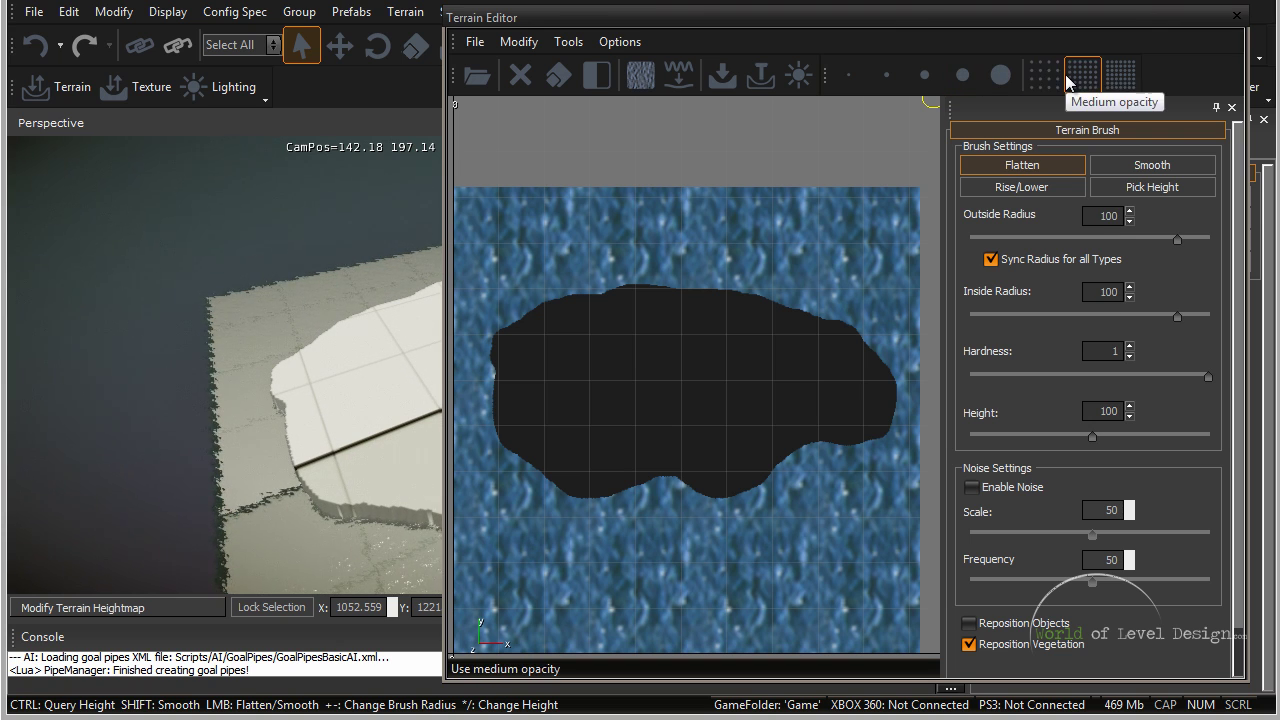
click(1084, 78)
click(1120, 75)
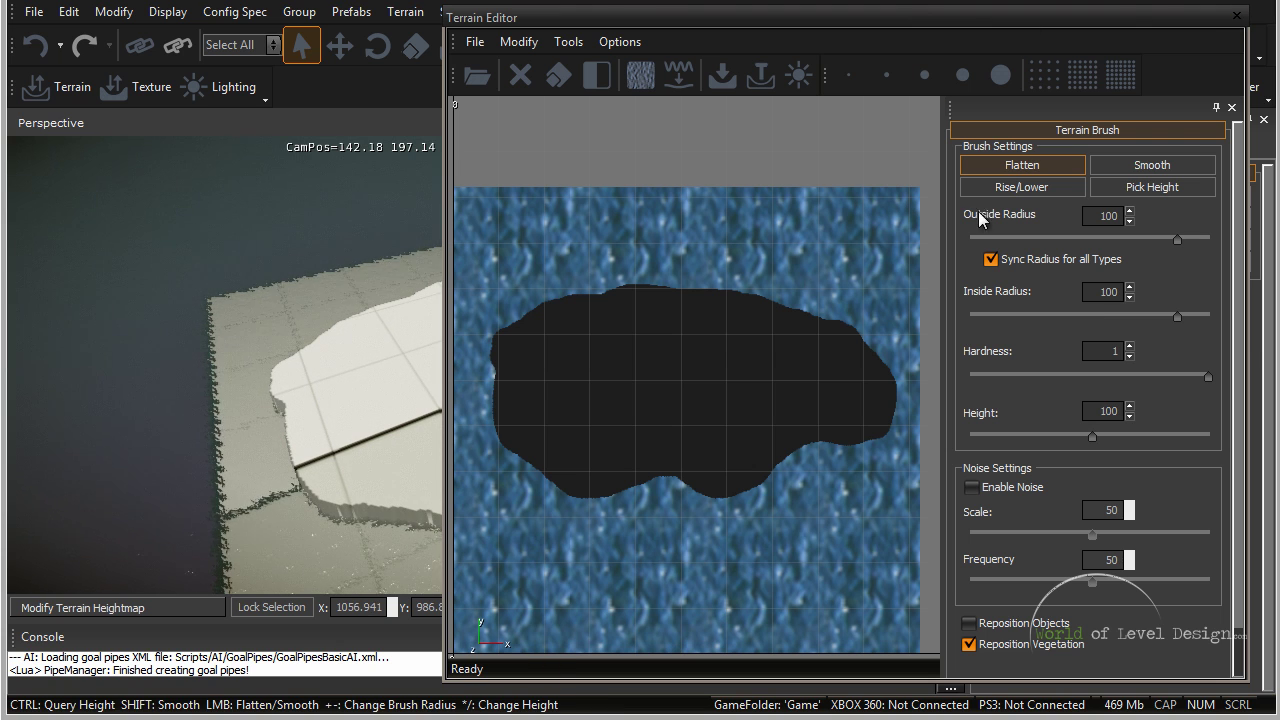
Close the Terrain Editor and open the terrain Modify brush settings alongside the plateau view
click(1236, 17)
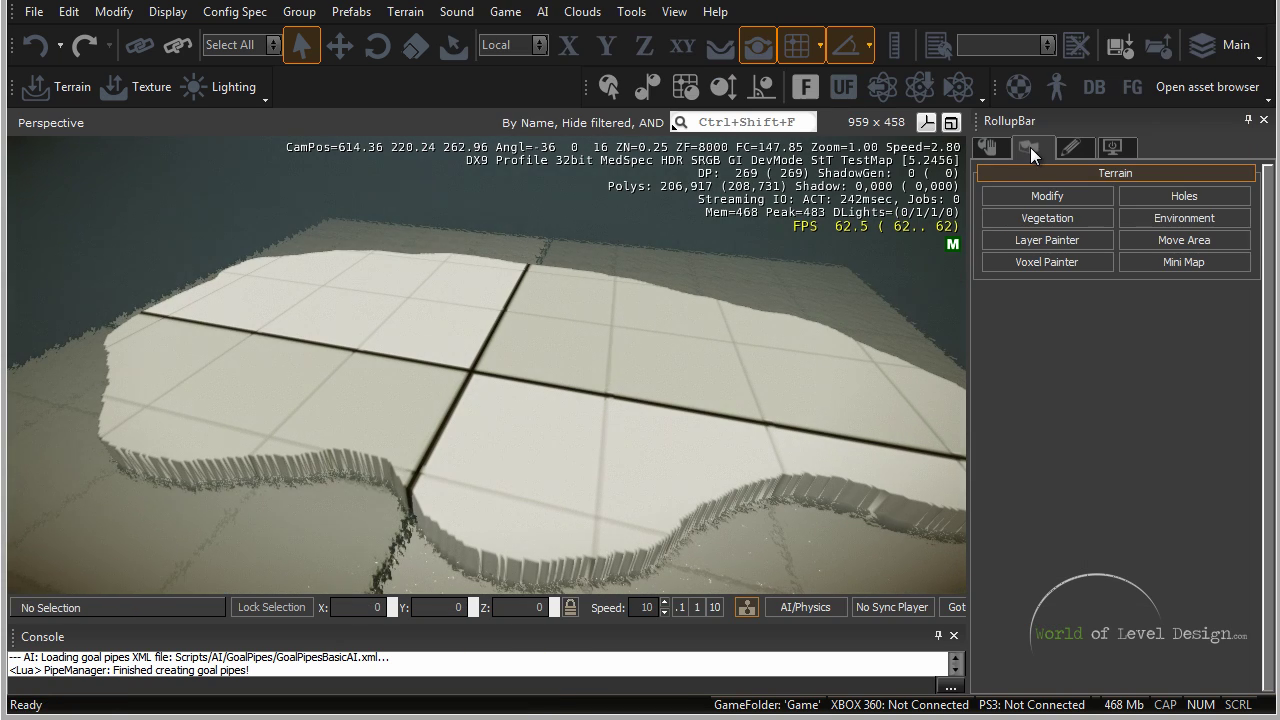
click(1078, 197)
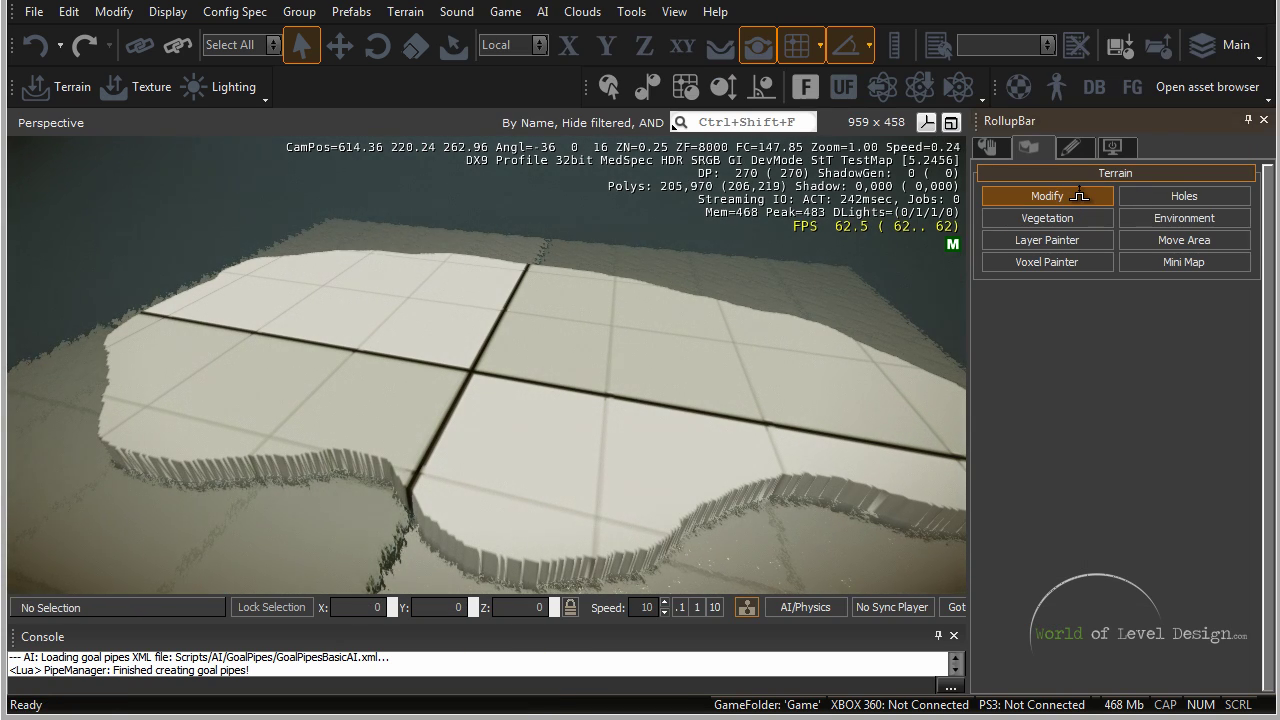
click(1079, 195)
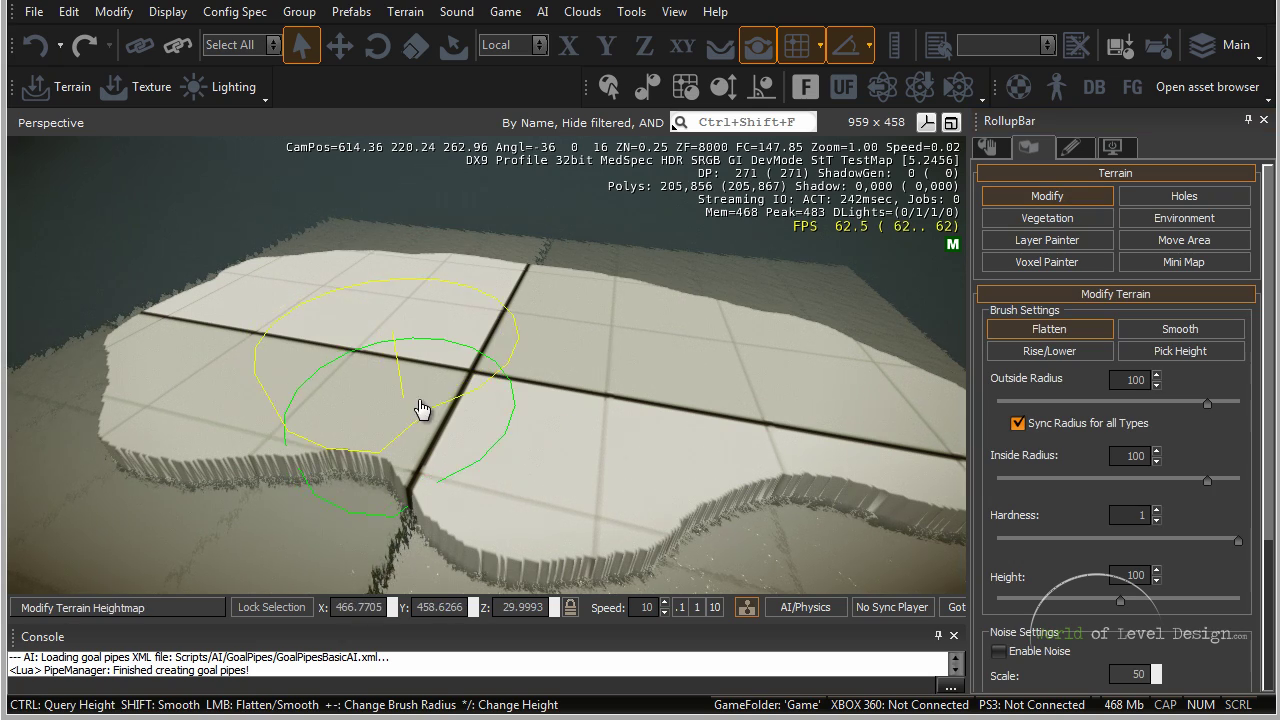
key(s)
right_drag(436, 408, 455, 401)
key(d)
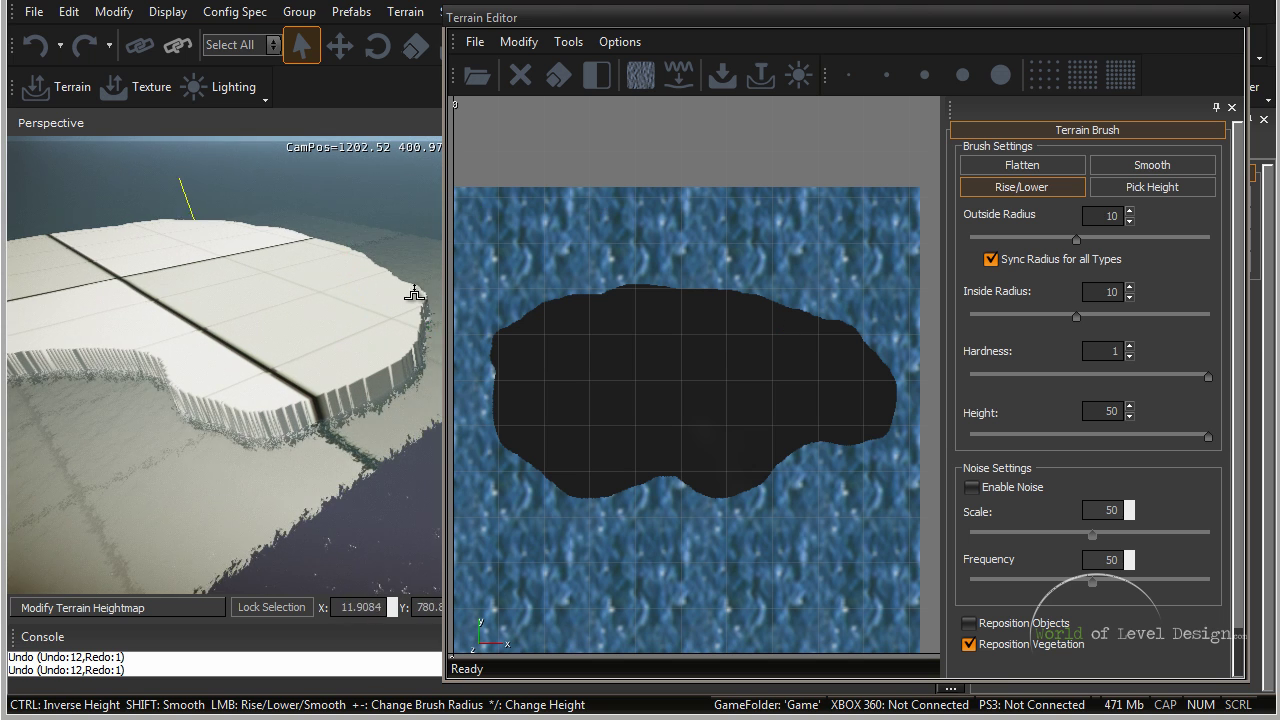
Try a Rise/Lower stroke with radius 10 and height 50 near the plateau's edge, and undo it
key(w)
right_drag(374, 298, 380, 330)
right_drag(379, 375, 379, 381)
key(s)
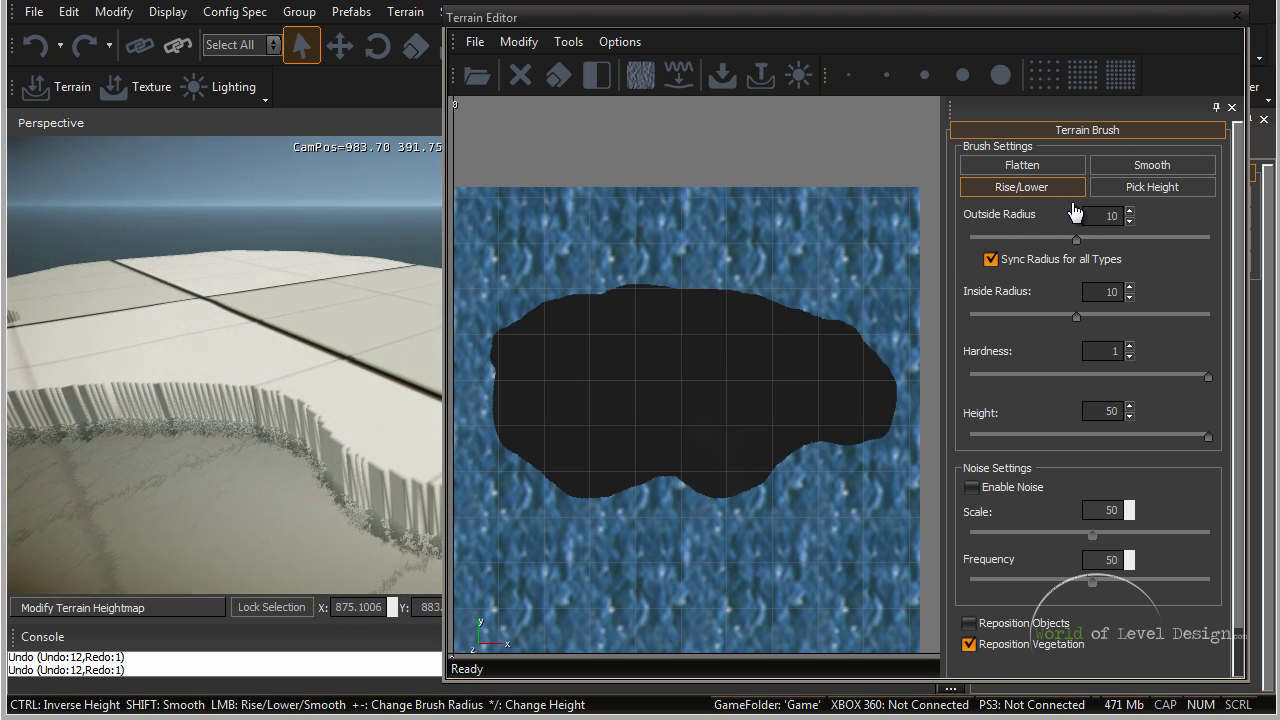
drag(257, 386, 267, 381)
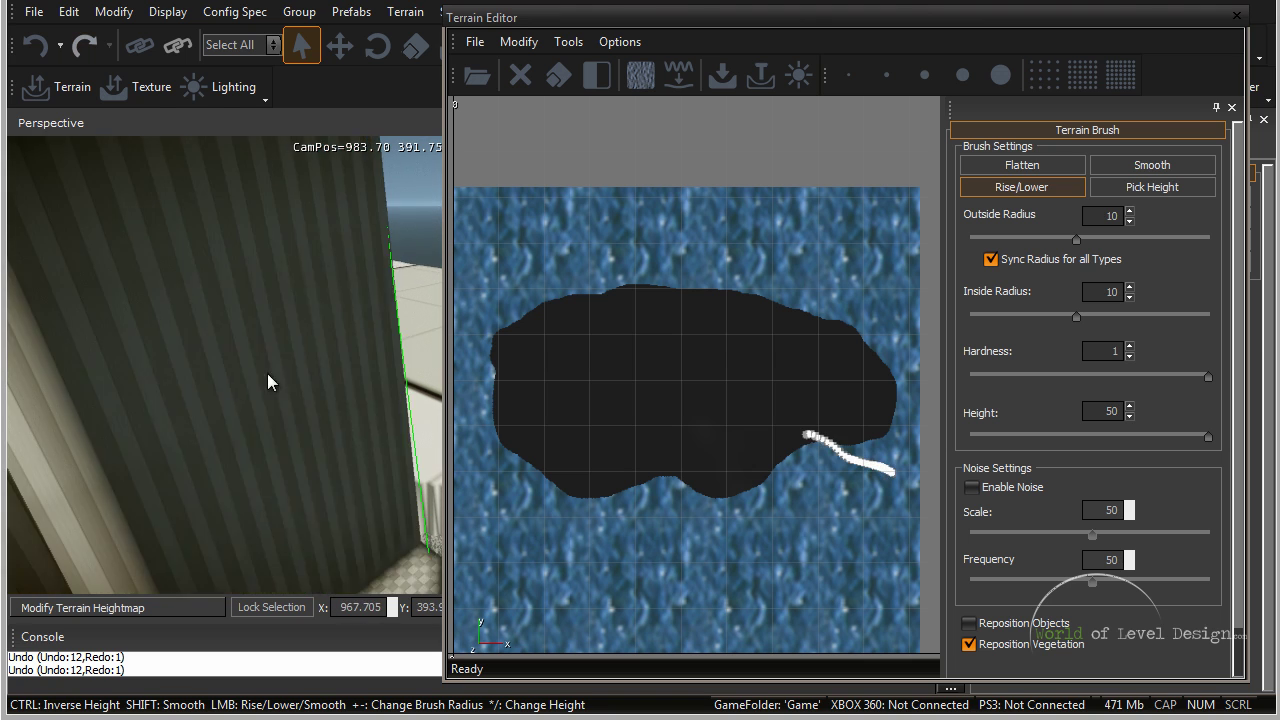
key(ctrl+z)
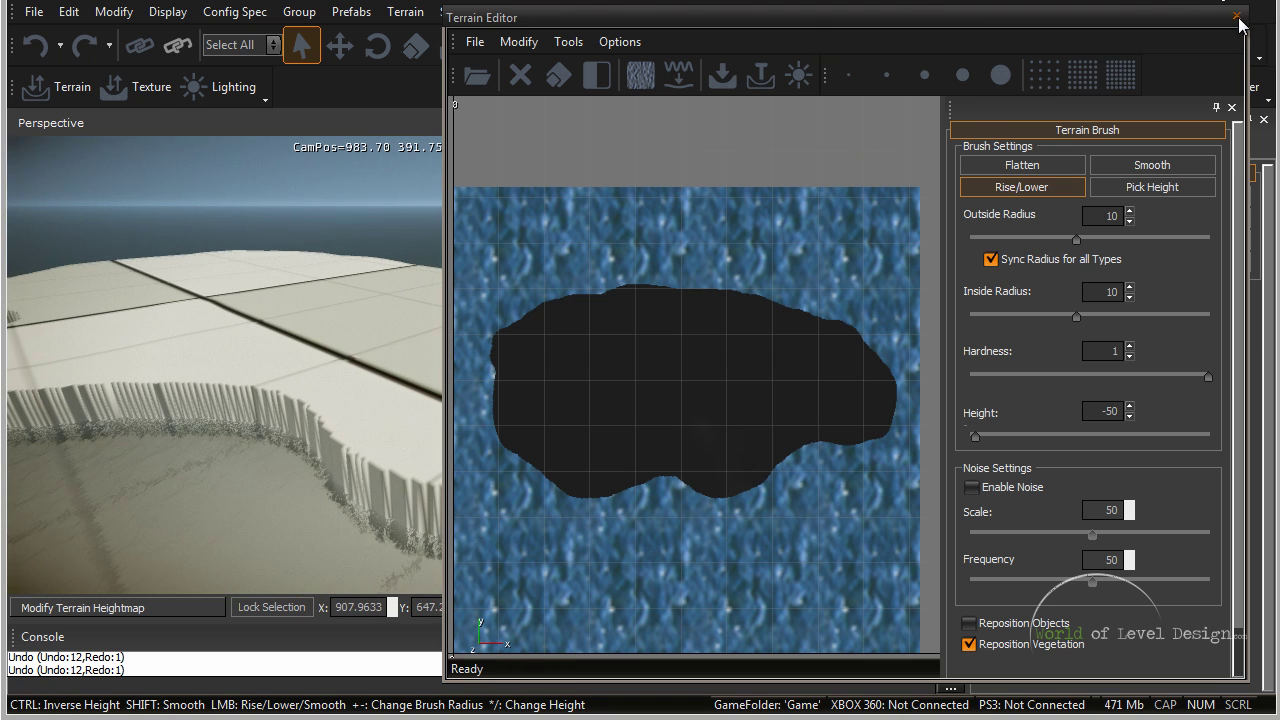
Close the Terrain Editor and select the Flatten brush in the terrain Modify settings
click(1237, 18)
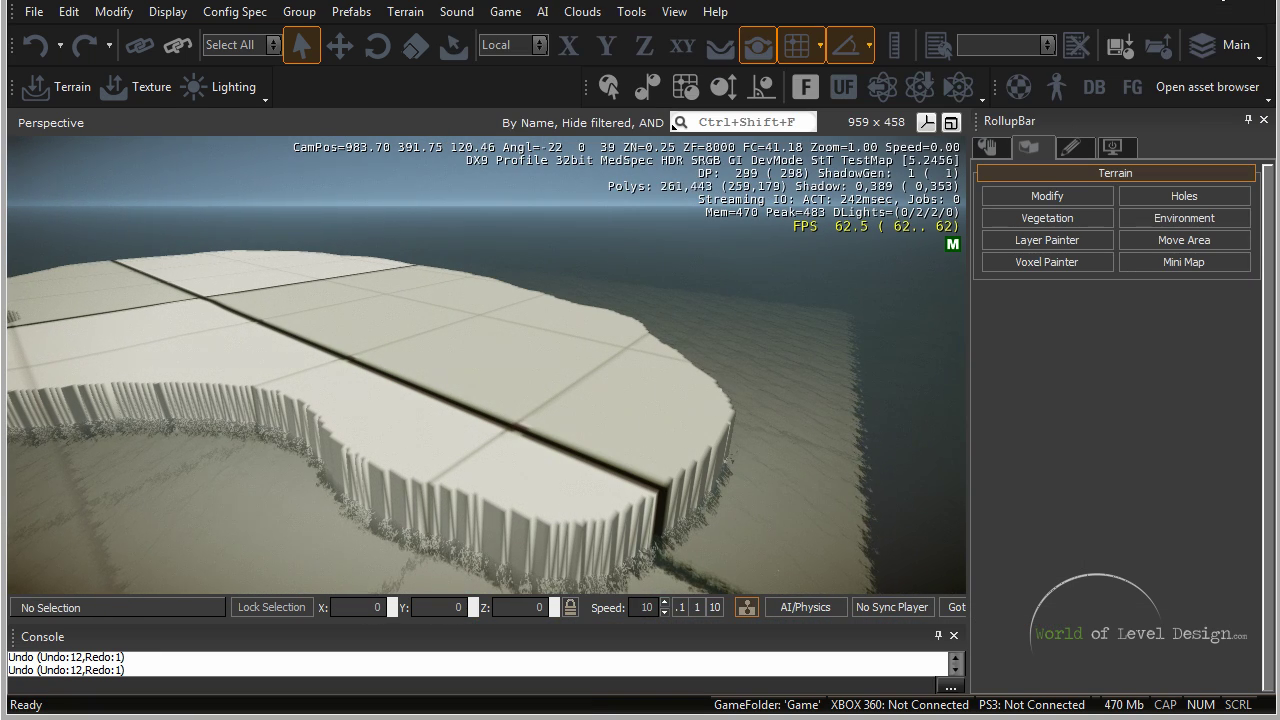
click(1046, 196)
scroll(1103, 396, down, 1)
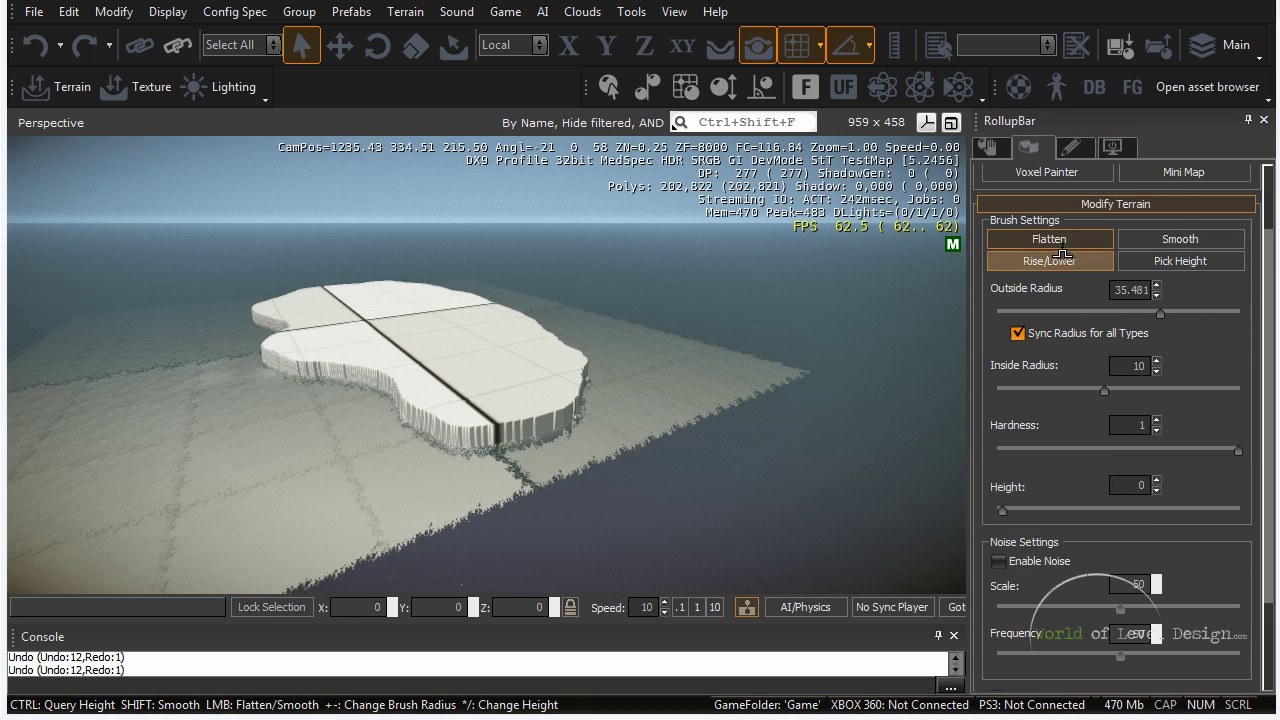
click(1059, 238)
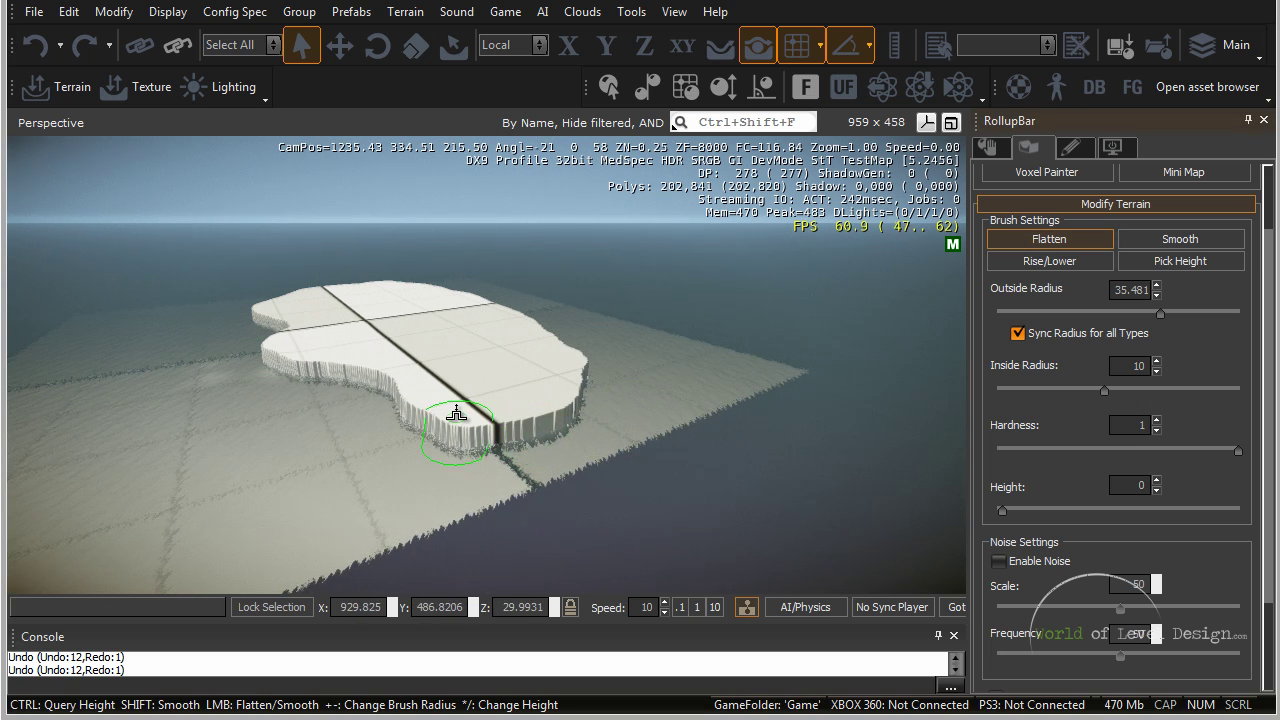
Try a Flatten stroke at height 110 on the low ground beside the plateau and inspect the resulting wall
right_drag(457, 414, 446, 411)
key(w)
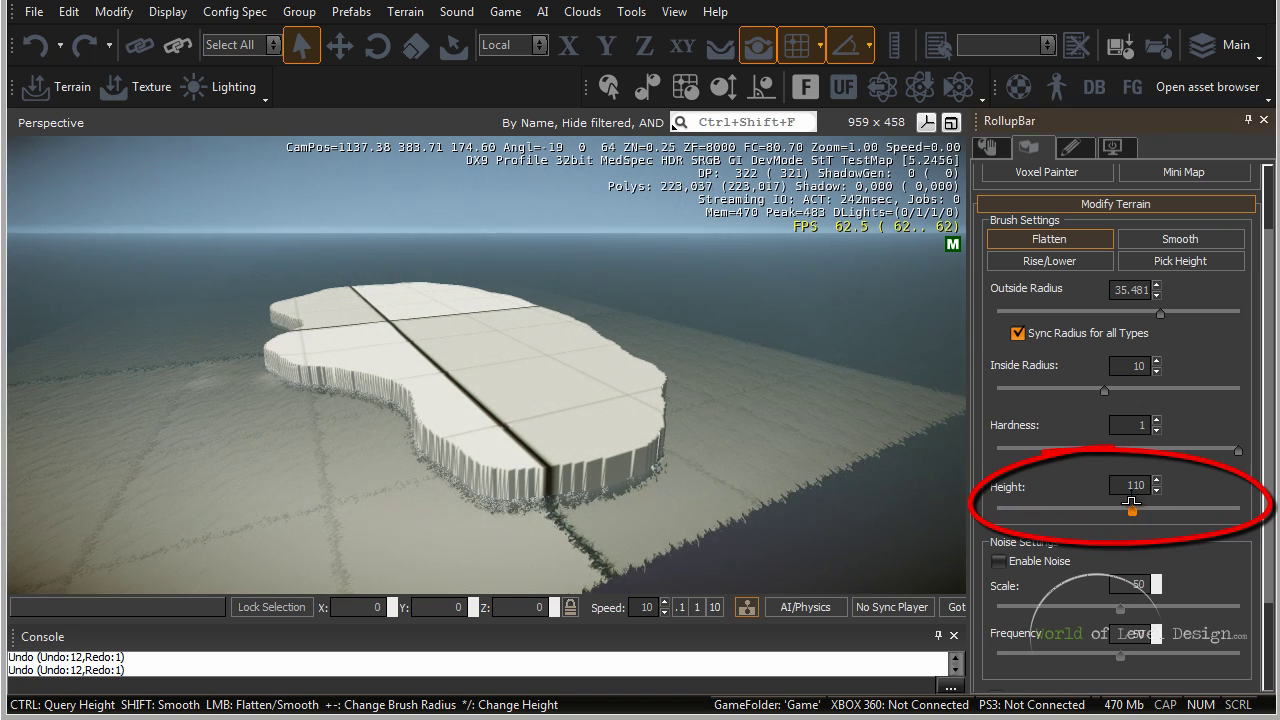
mouse_move(143, 420)
mouse_down()
mouse_move(214, 529)
mouse_move(338, 392)
mouse_up()
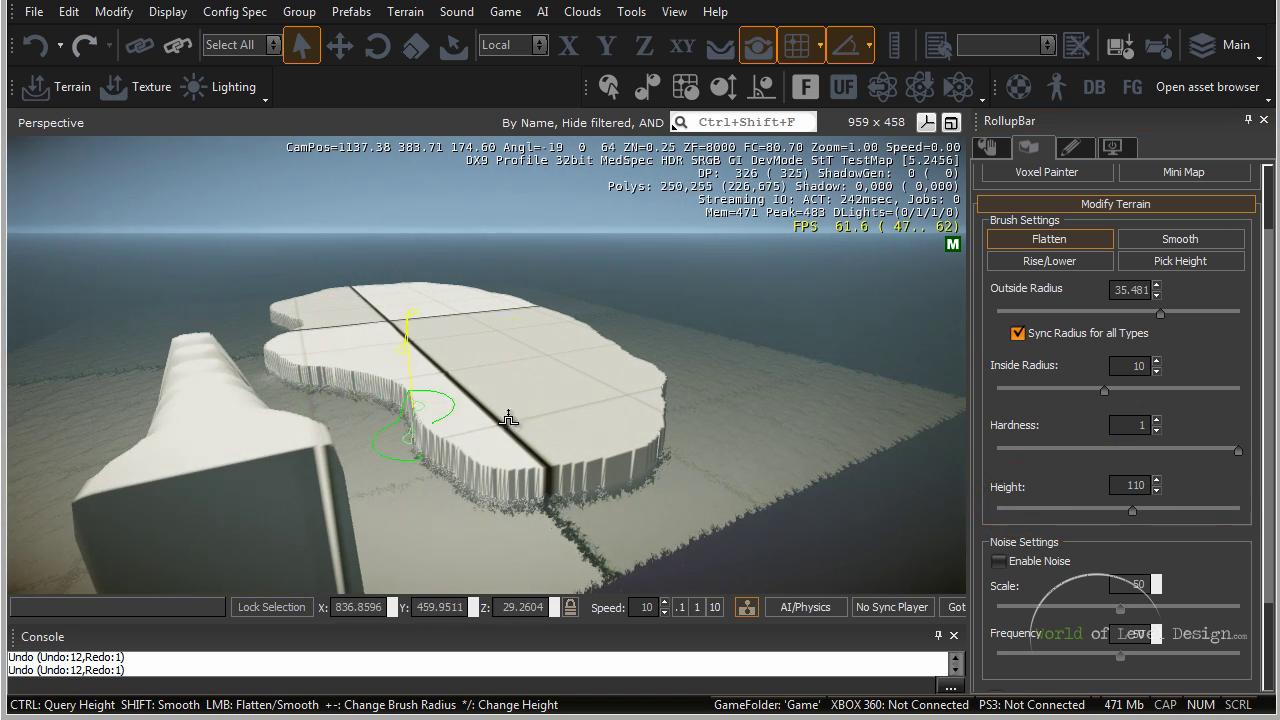
right_drag(612, 475, 600, 471)
key(d)
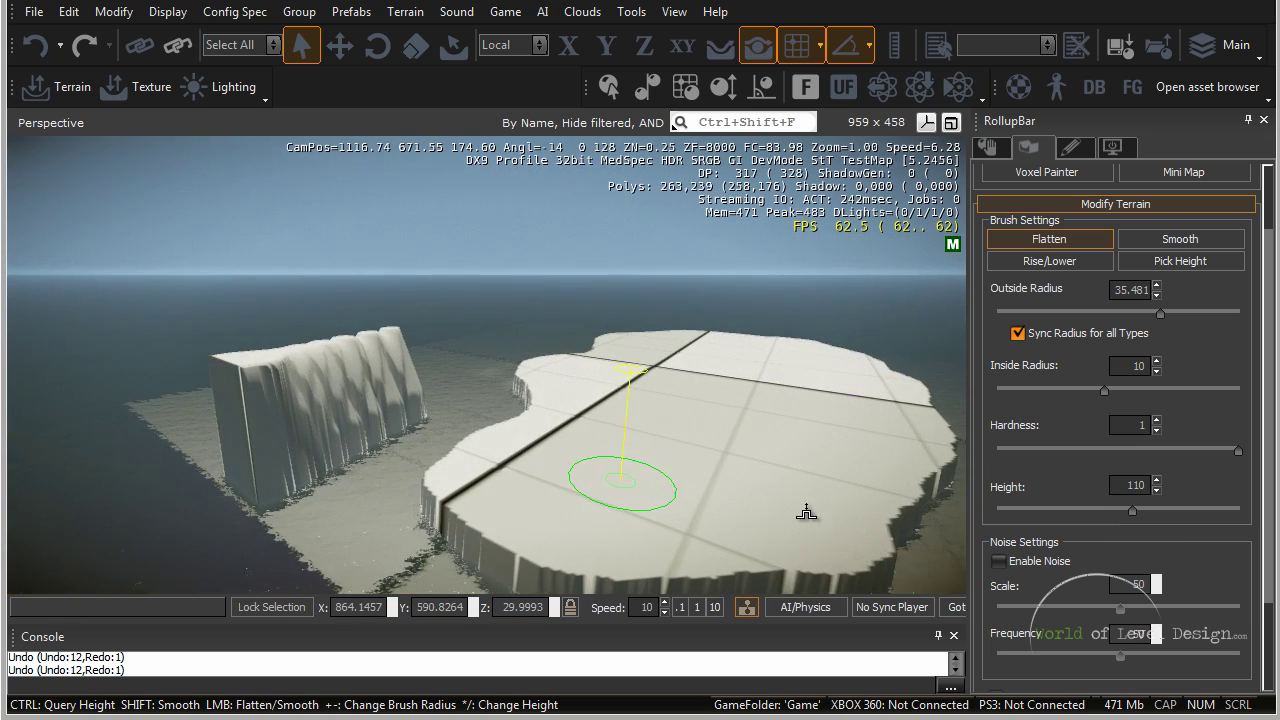
right_drag(470, 420, 440, 418)
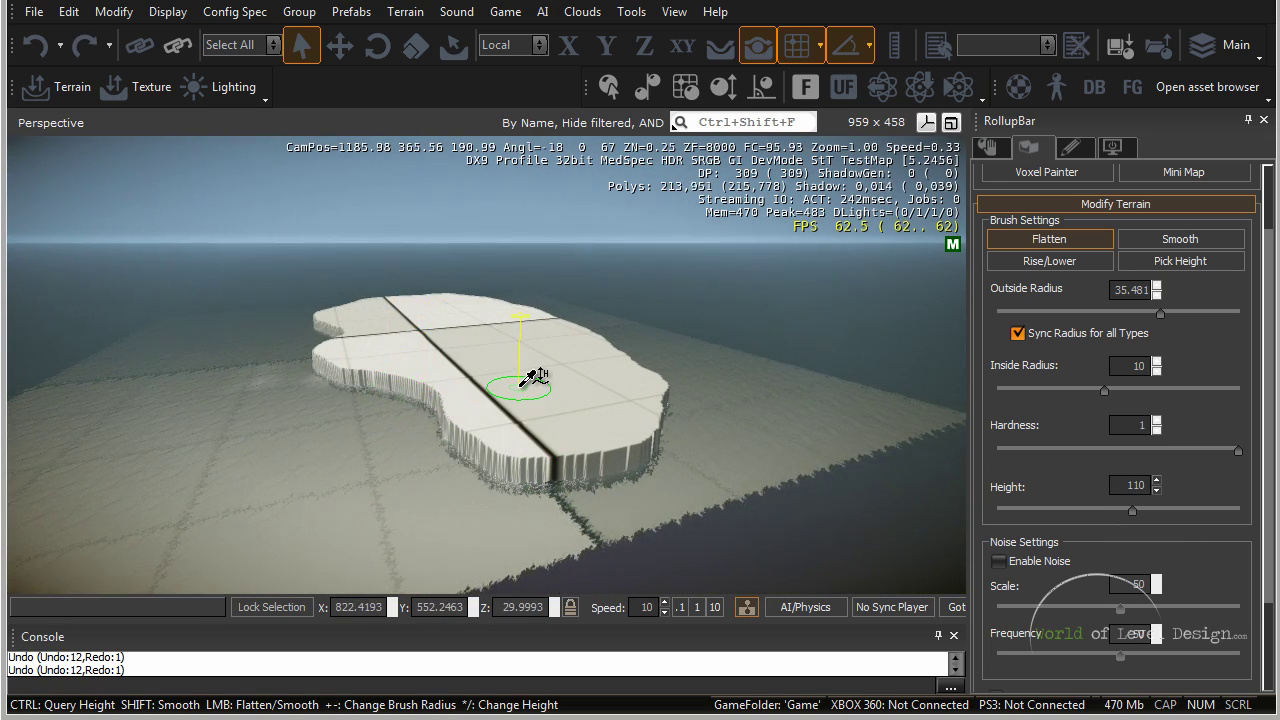
Pick the plateau's height for the Flatten brush, paint an extension out of its side at that height, and undo it
key(ctrl)
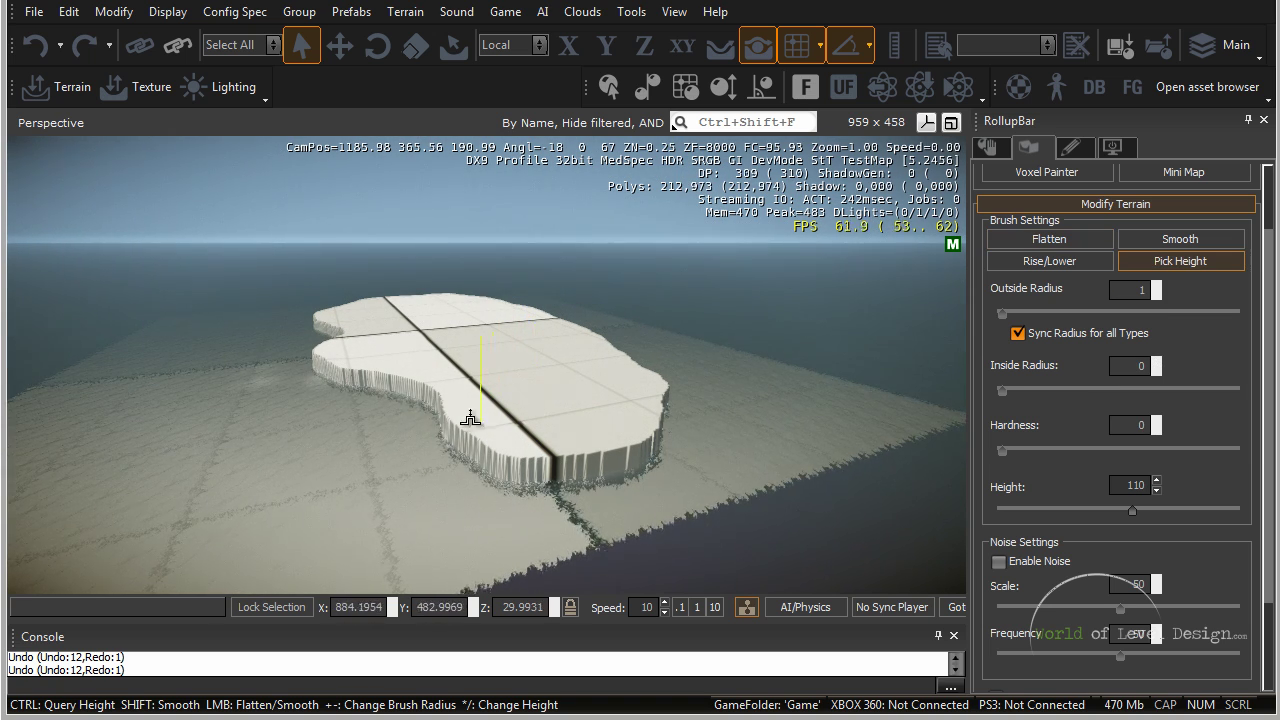
click(537, 402)
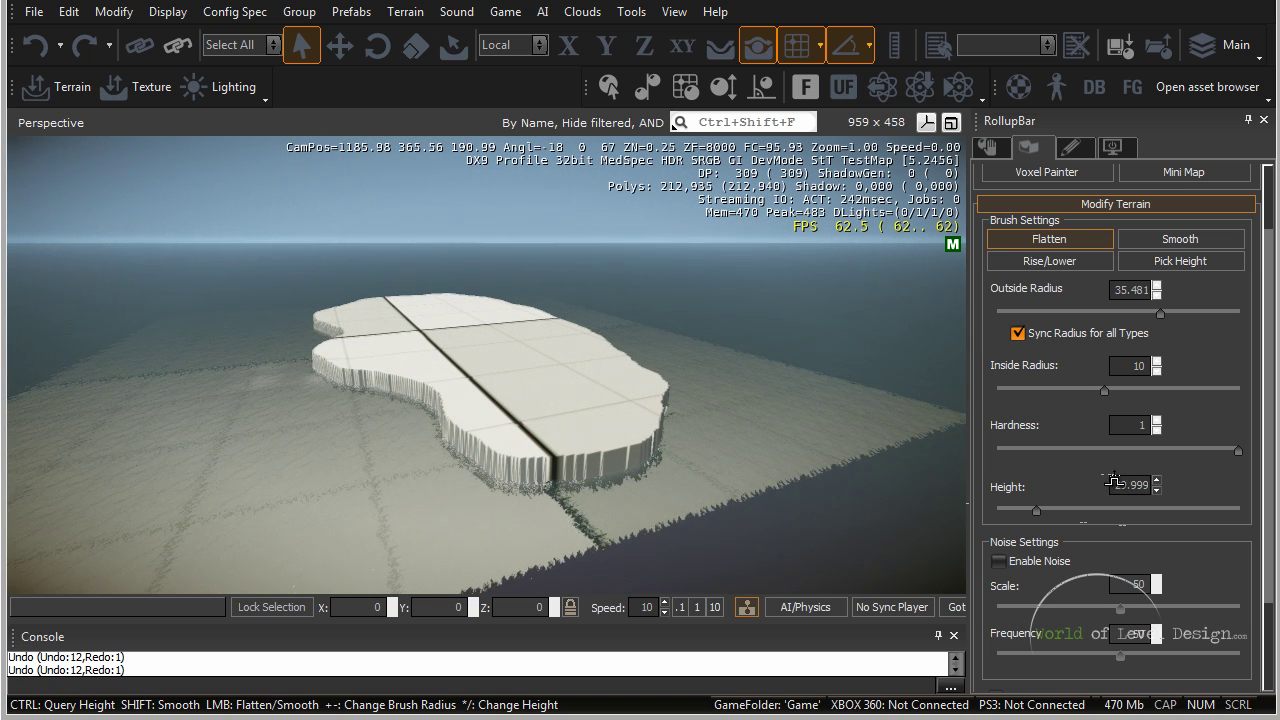
mouse_move(251, 447)
mouse_down()
mouse_move(302, 455)
mouse_move(457, 429)
mouse_move(343, 432)
mouse_move(443, 394)
mouse_up()
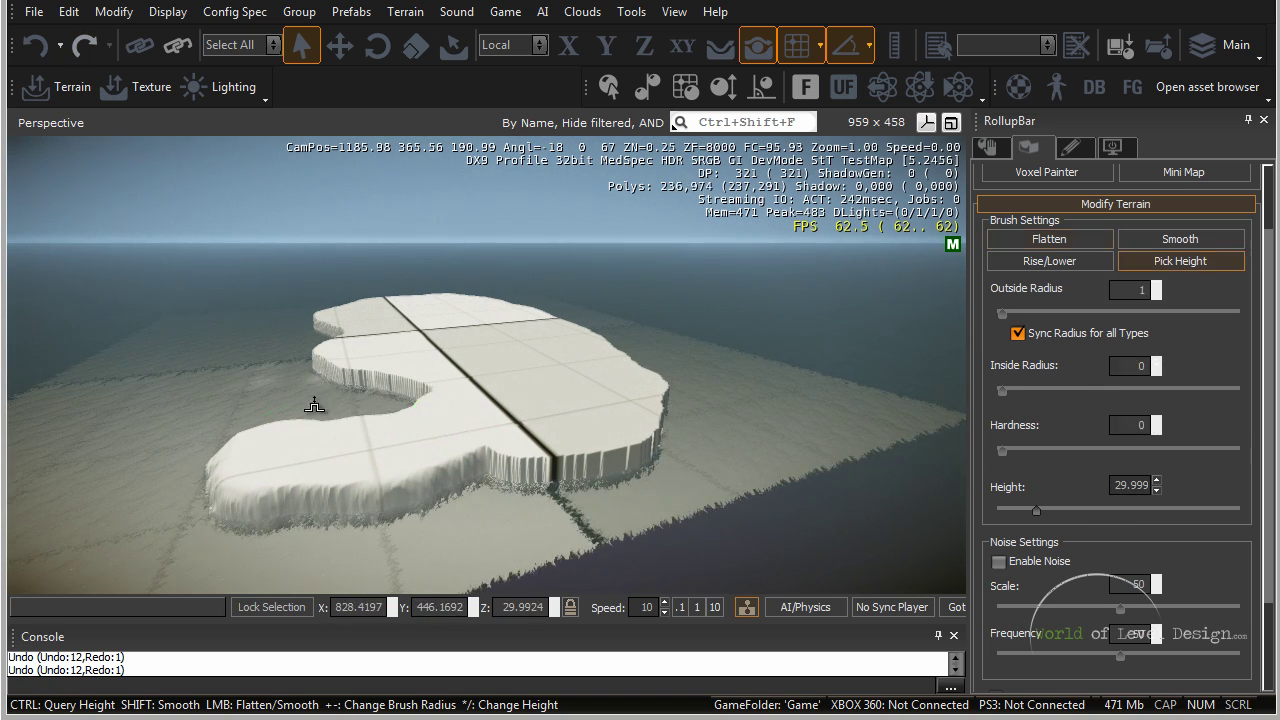
key(ctrl+z)
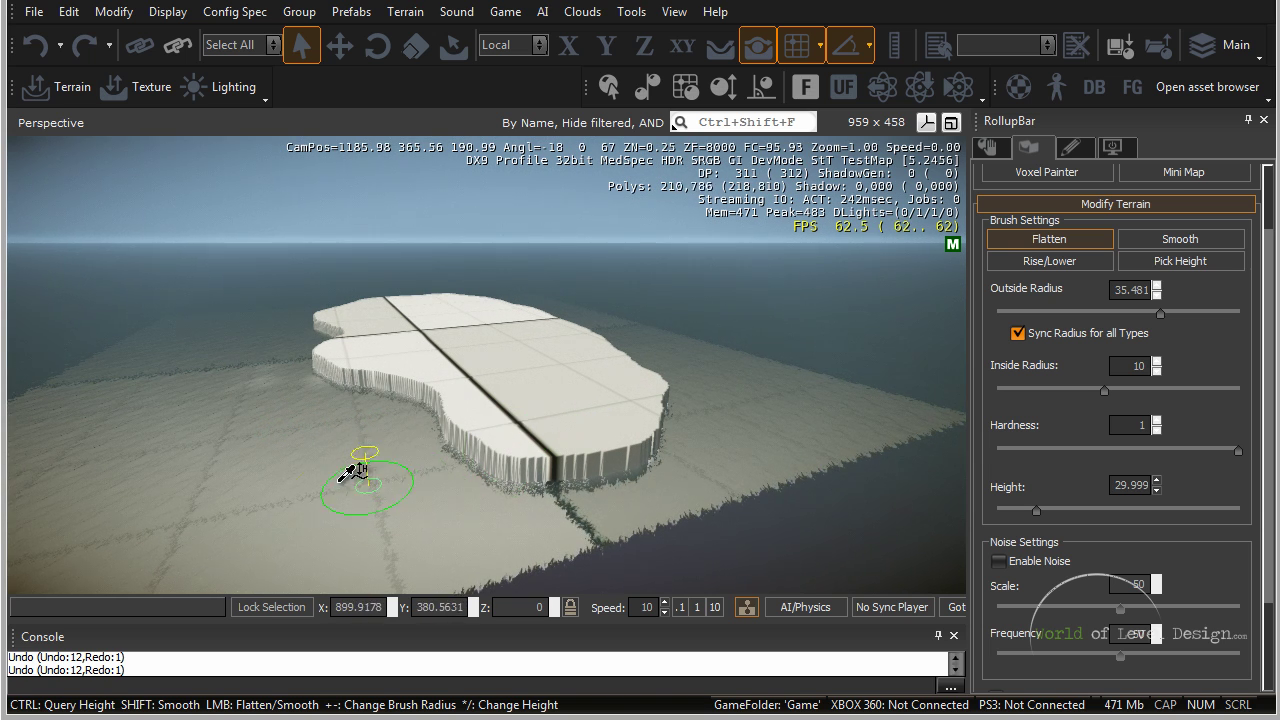
Pick the height of the low ground beside the plateau and paint there with the Flatten brush
key(ctrl)
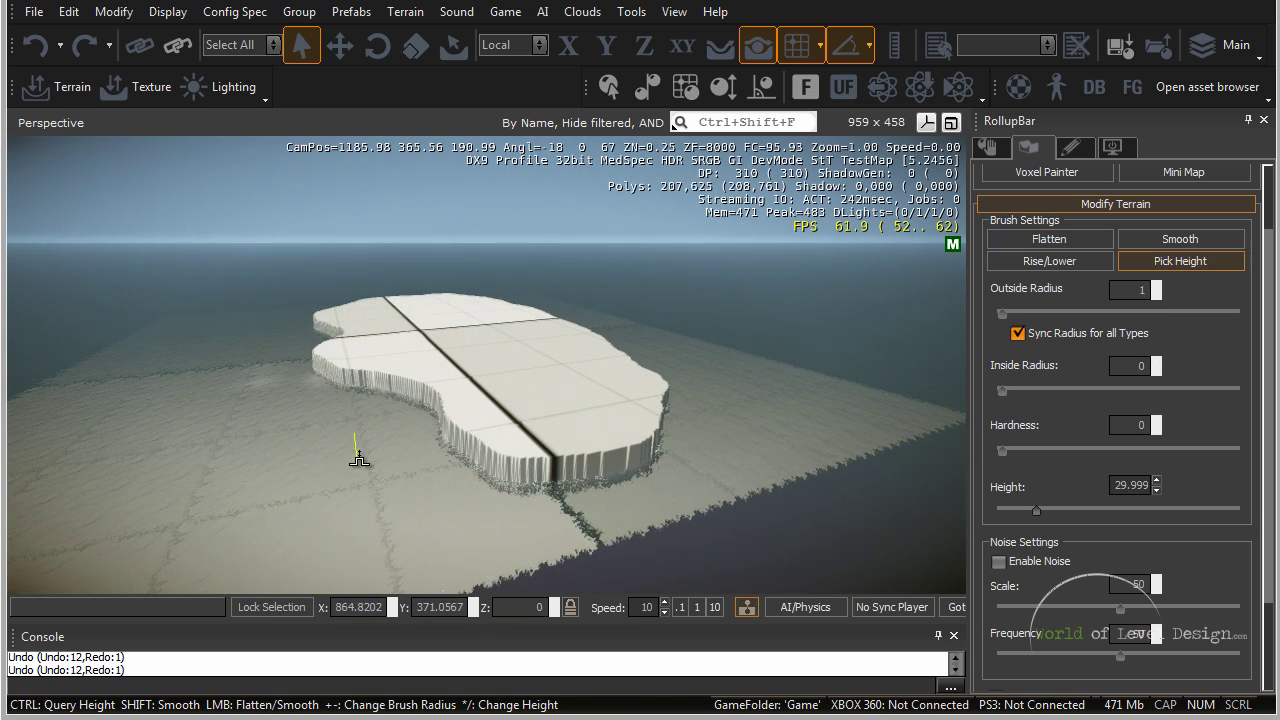
ctrl+click(361, 458)
mouse_move(385, 461)
mouse_down()
mouse_move(533, 437)
mouse_move(654, 443)
mouse_move(671, 409)
mouse_move(665, 425)
mouse_move(500, 443)
mouse_move(371, 480)
mouse_up()
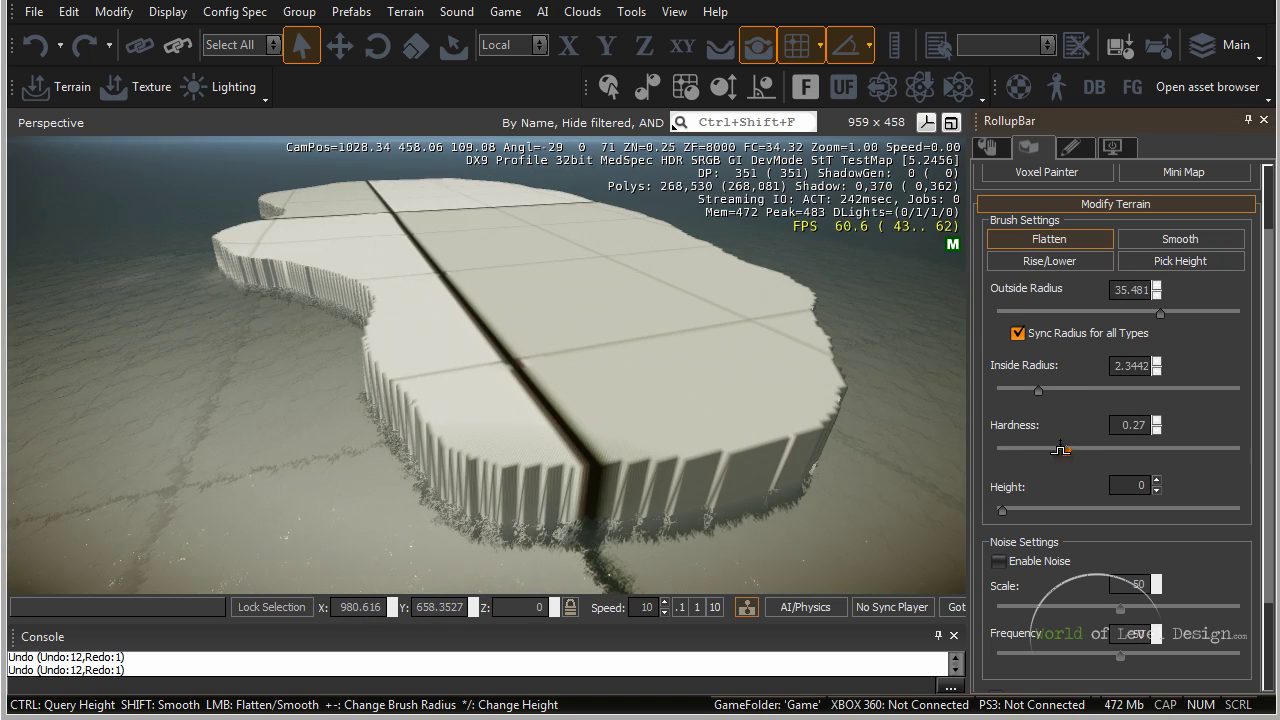
Soften the plateau's near end into a slope using Flatten with outside radius 33.113, inside radius 2.1877 and hardness 0.23
drag(1060, 449, 1056, 449)
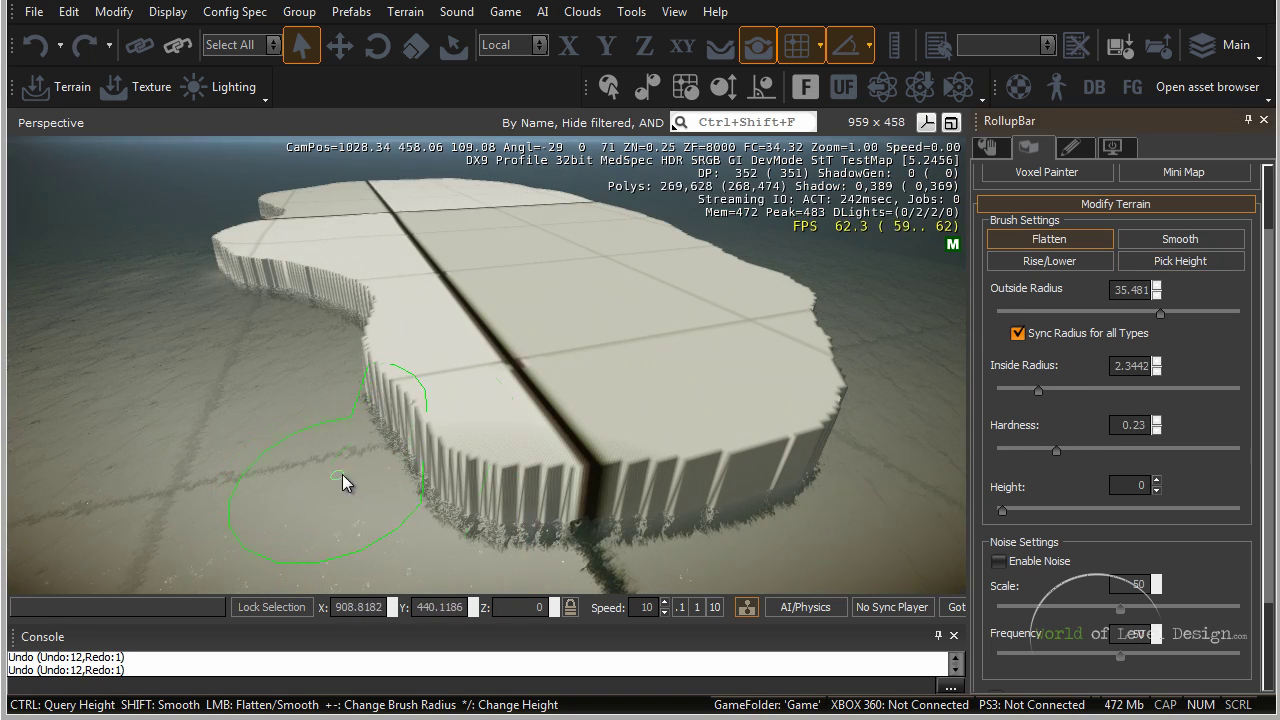
drag(1039, 390, 1034, 392)
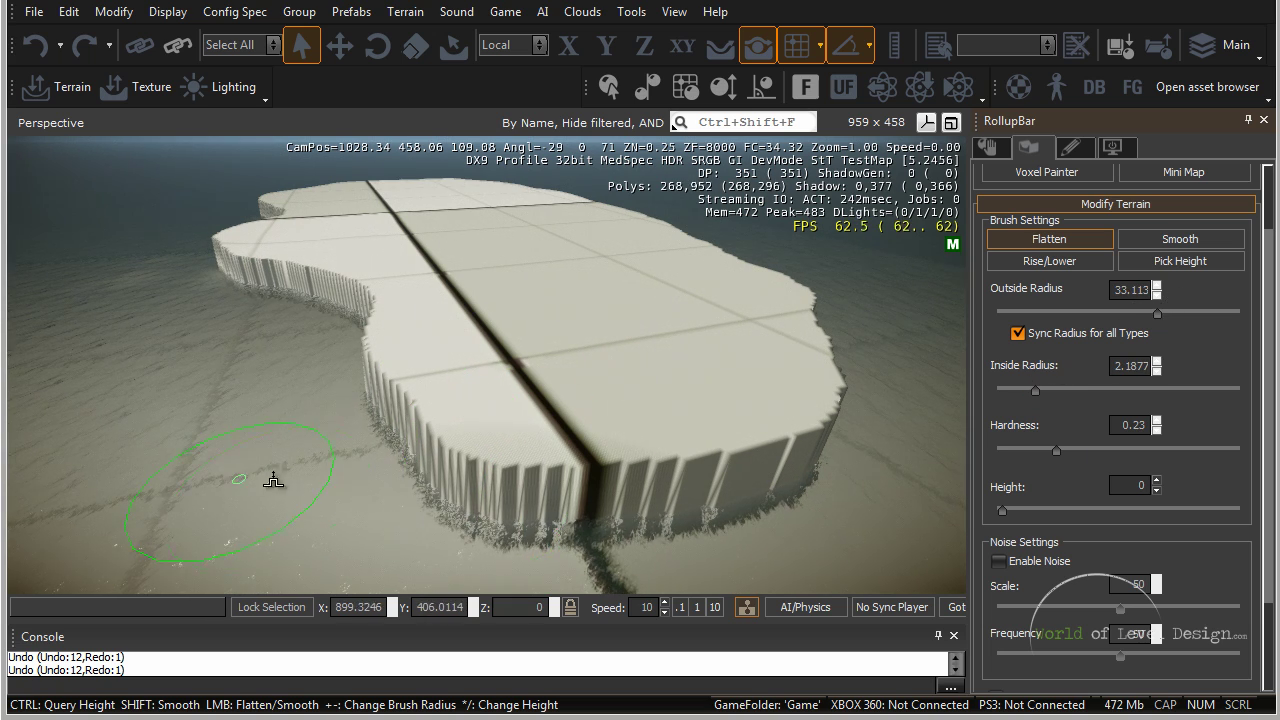
drag(1157, 311, 1154, 312)
mouse_move(345, 496)
mouse_down()
mouse_move(417, 508)
mouse_move(483, 489)
mouse_up()
key(a)
key(w)
right_drag(469, 471, 461, 471)
key(d)
mouse_move(414, 466)
mouse_down()
mouse_move(575, 468)
mouse_move(690, 395)
mouse_move(804, 452)
mouse_move(785, 480)
mouse_move(534, 434)
mouse_up()
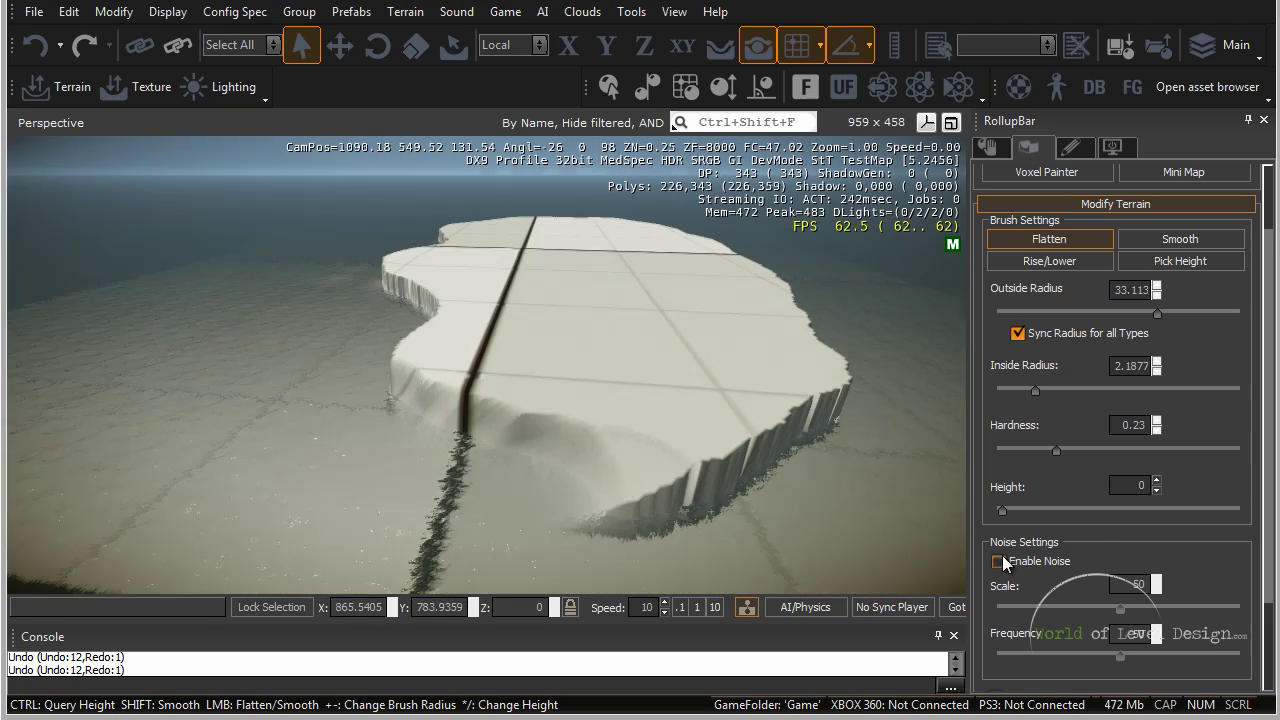
Enable noise for the Flatten brush with scale and frequency 50 and roughen the slope at the plateau's near end
click(998, 561)
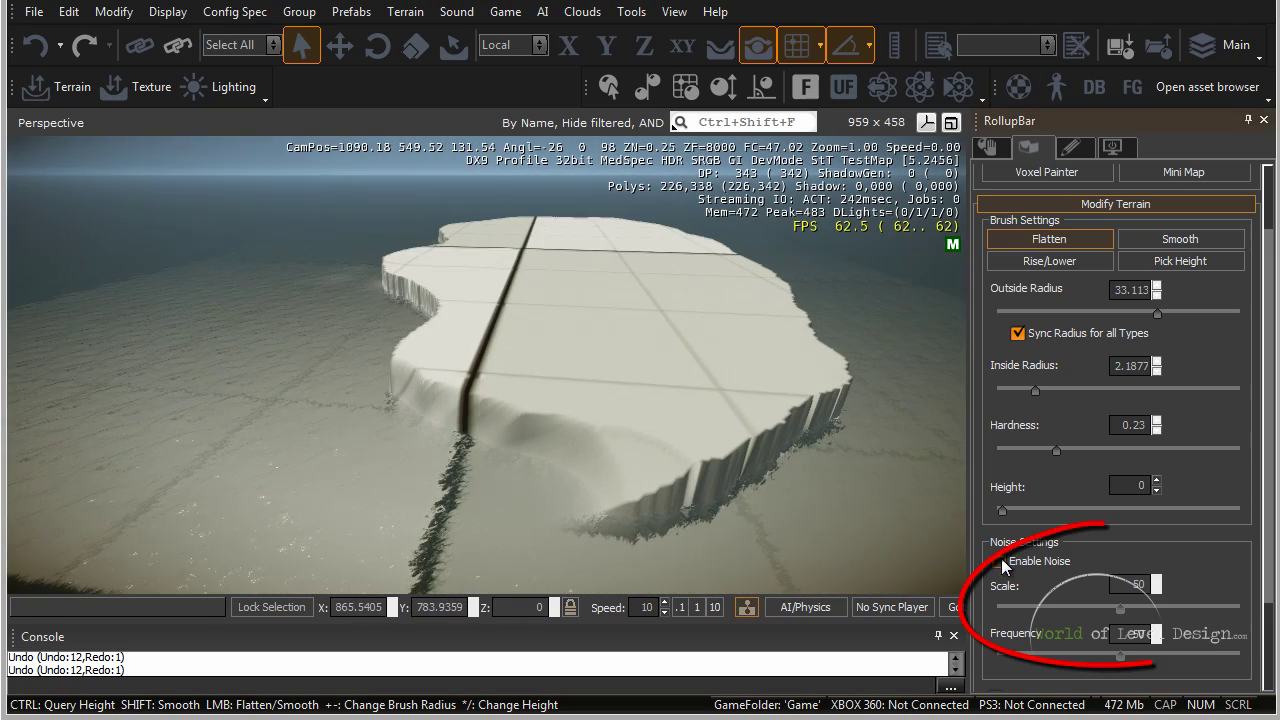
click(1049, 261)
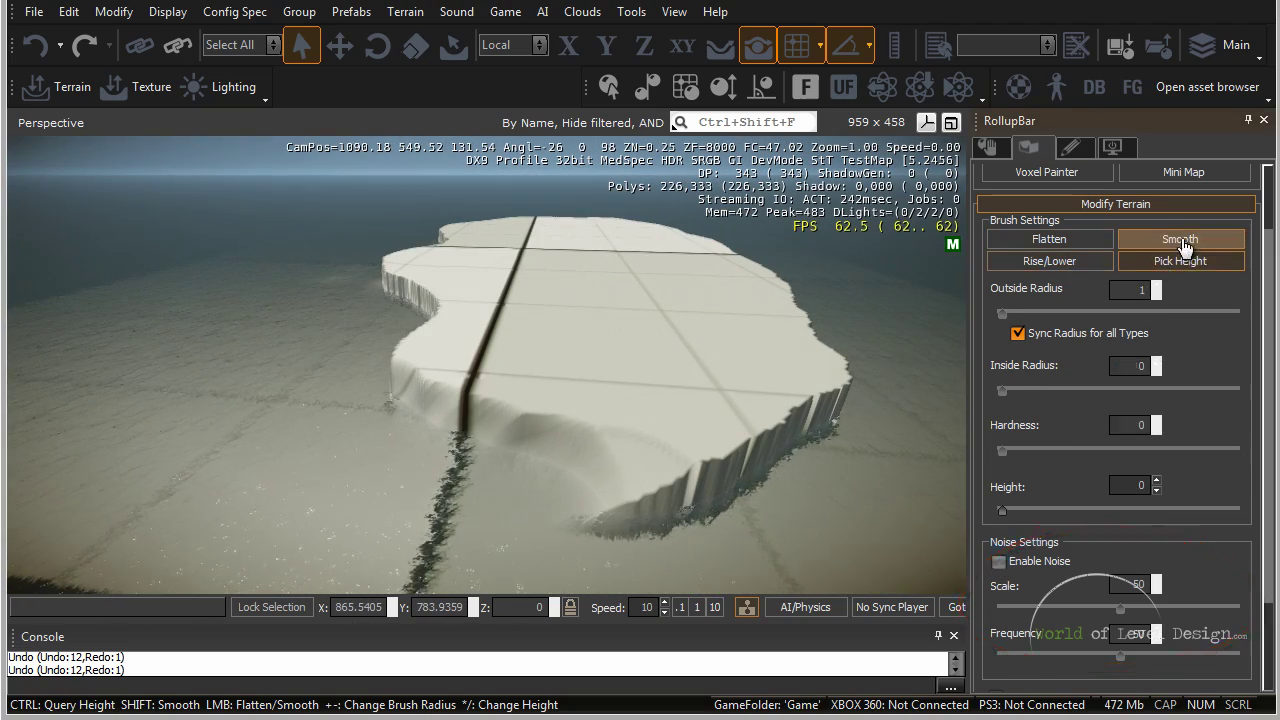
click(1050, 239)
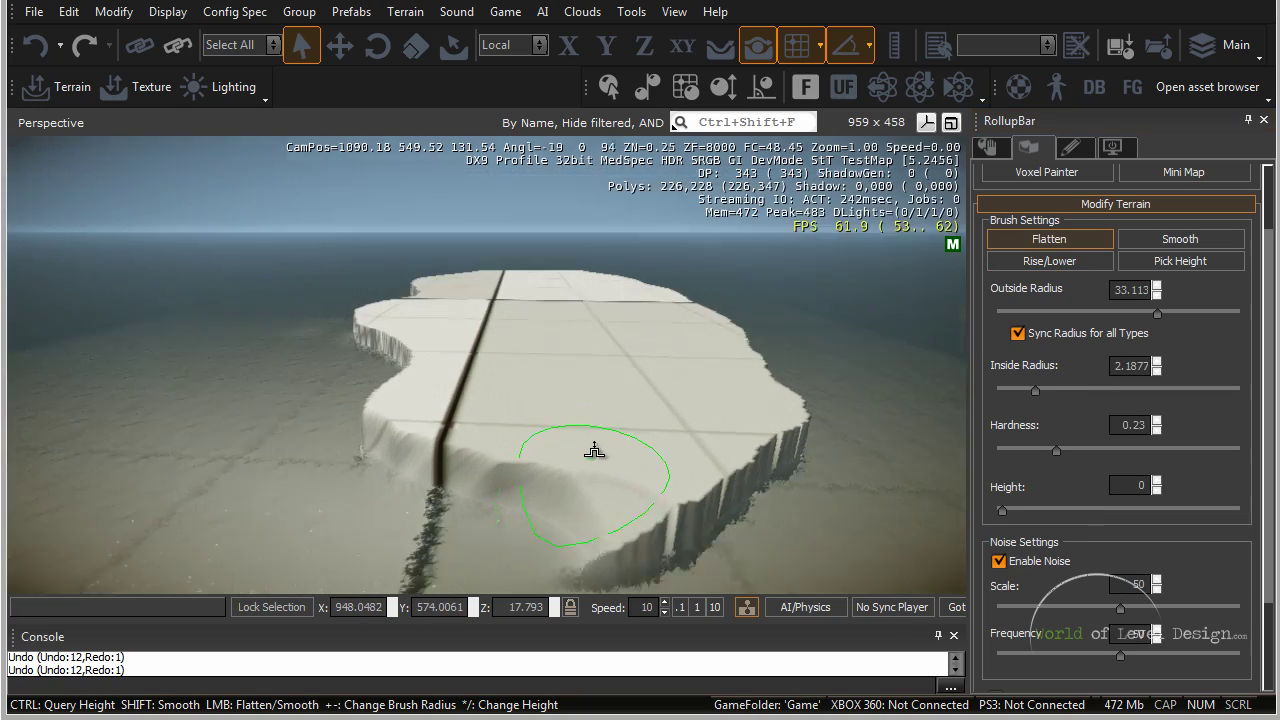
key(w)
right_drag(594, 450, 445, 445)
key(s)
drag(334, 414, 353, 457)
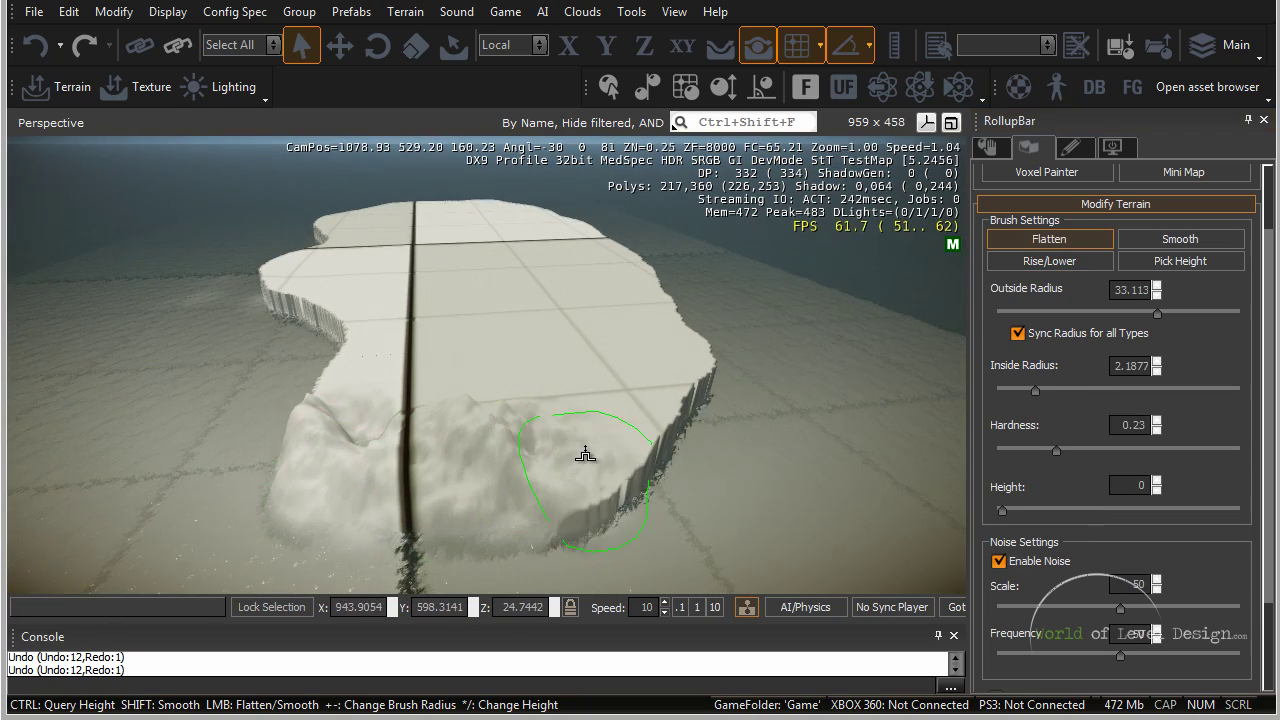
Examine the roughened end of the plateau from several sides to judge the noise effect
key(d)
right_drag(732, 447, 705, 411)
key(w)
key(w)
key(s)
right_drag(500, 341, 543, 347)
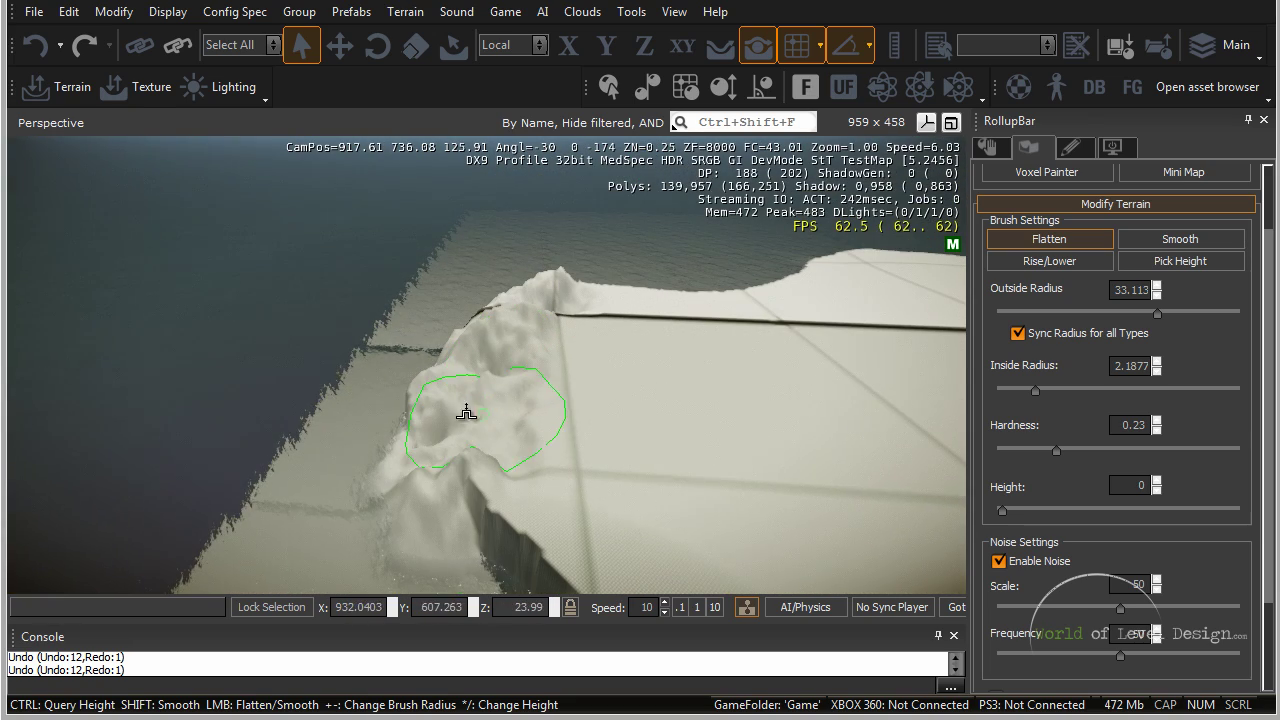
key(a)
right_drag(540, 416, 541, 410)
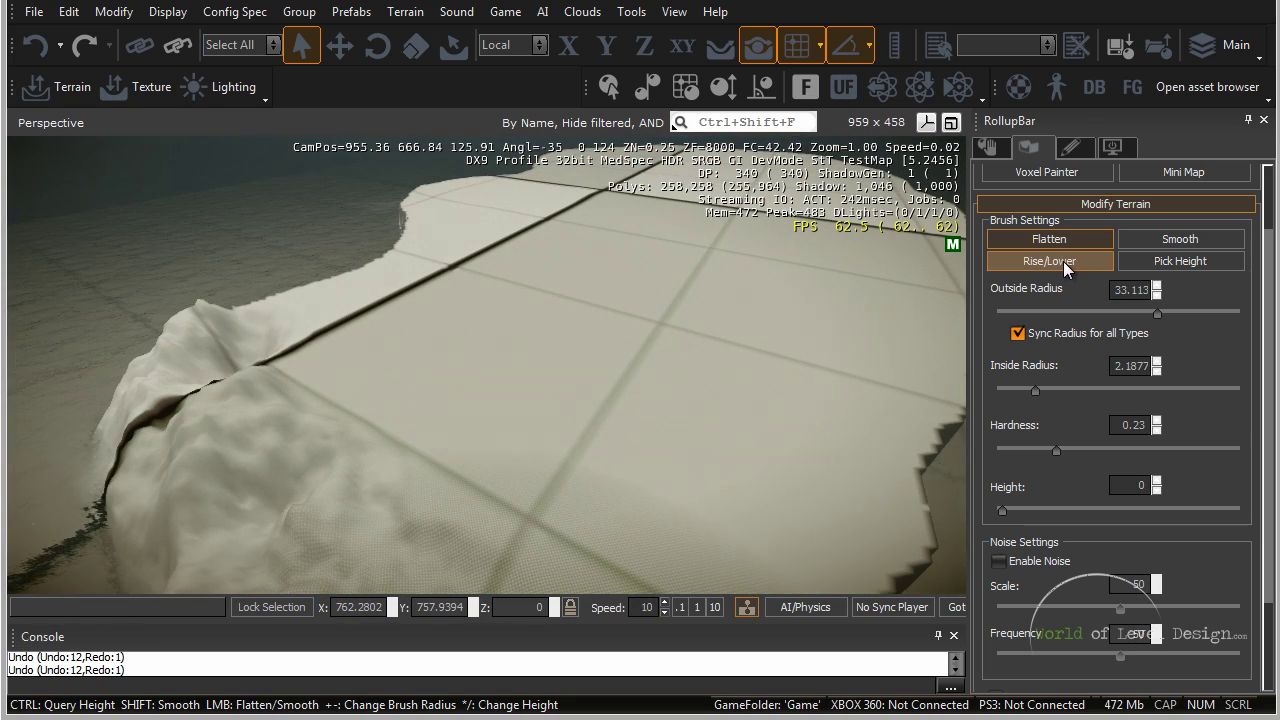
Select the Rise/Lower brush, test it on the terrain and undo the stroke
click(1064, 263)
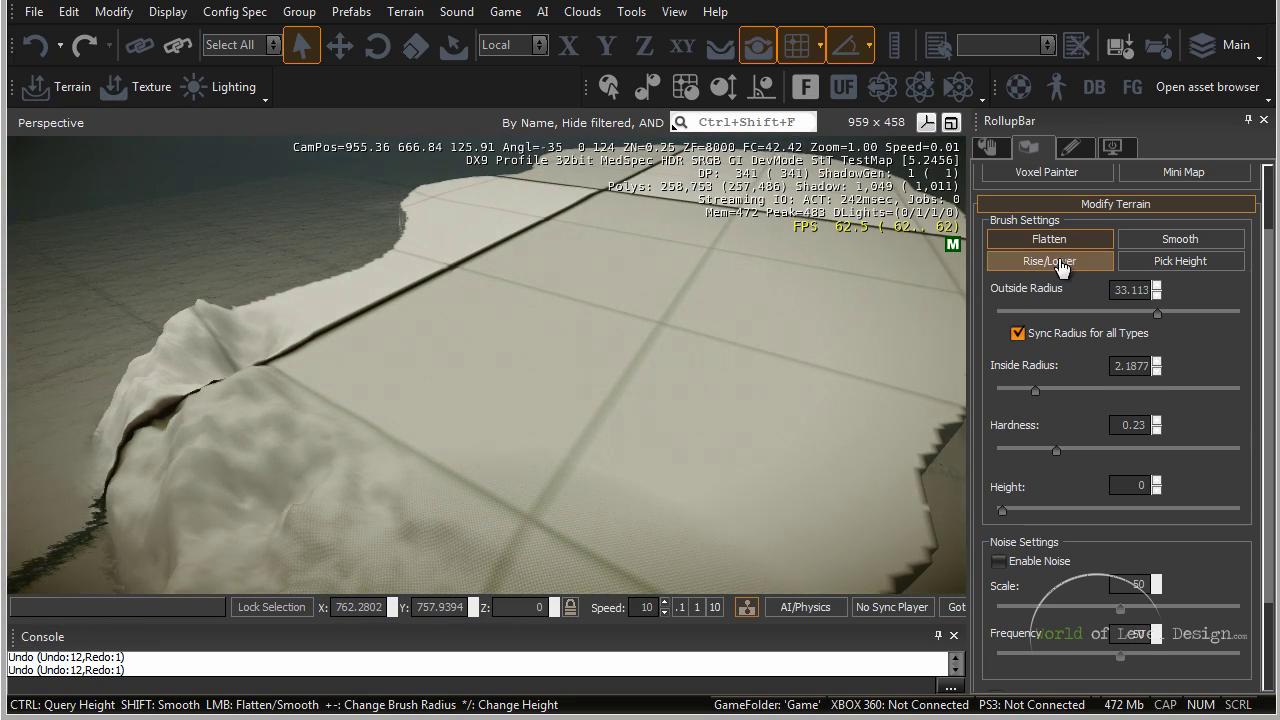
key(d)
mouse_move(557, 375)
right_down()
mouse_move(540, 396)
mouse_move(640, 374)
mouse_move(440, 360)
right_up()
key(d)
key(s)
key(ctrl+z)
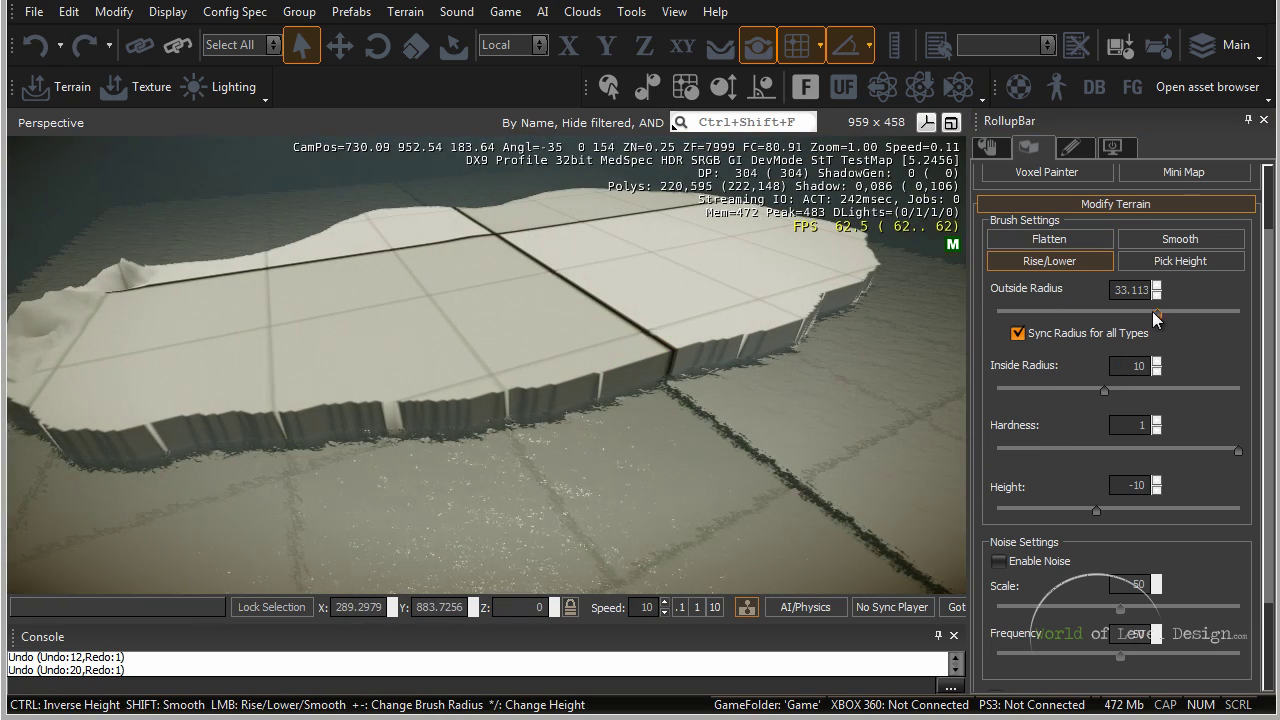
Raise mounds on the plateau using Rise/Lower with outside radius 30.199, inside radius 7.7624, hardness 0.25 and height 20
drag(1238, 451, 1060, 452)
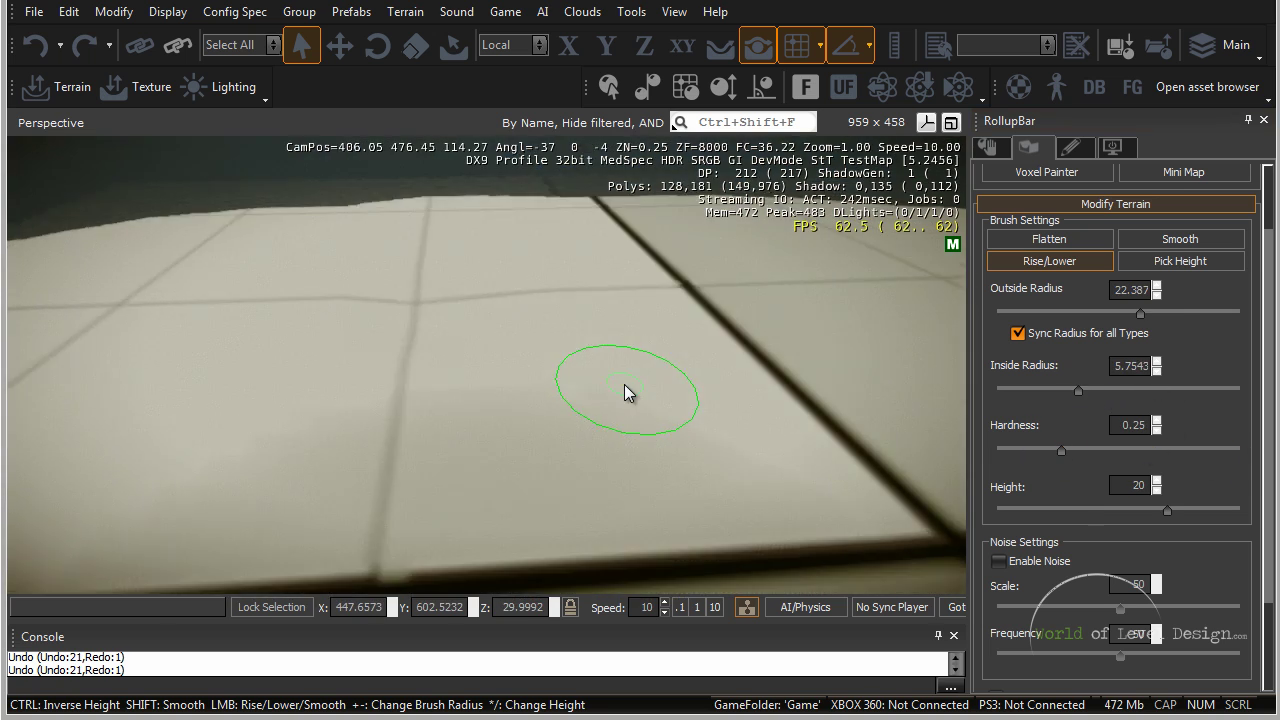
key(w)
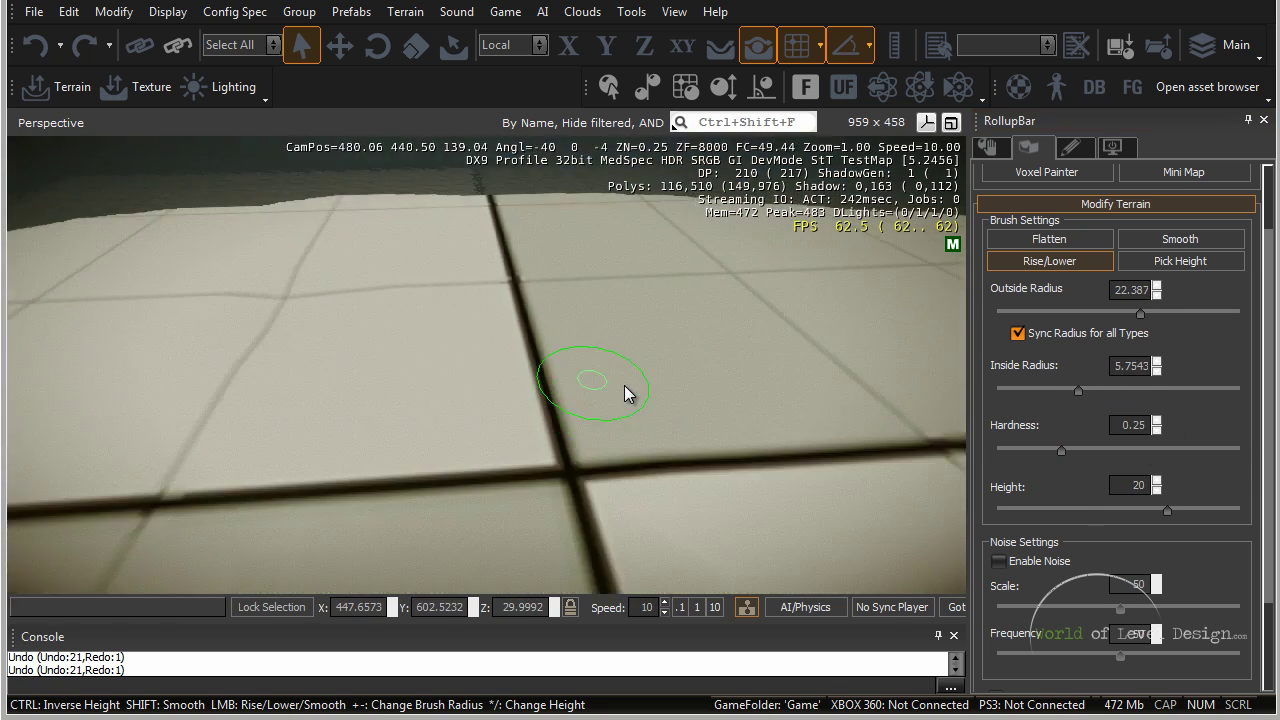
drag(1140, 313, 1153, 313)
drag(1078, 389, 1092, 389)
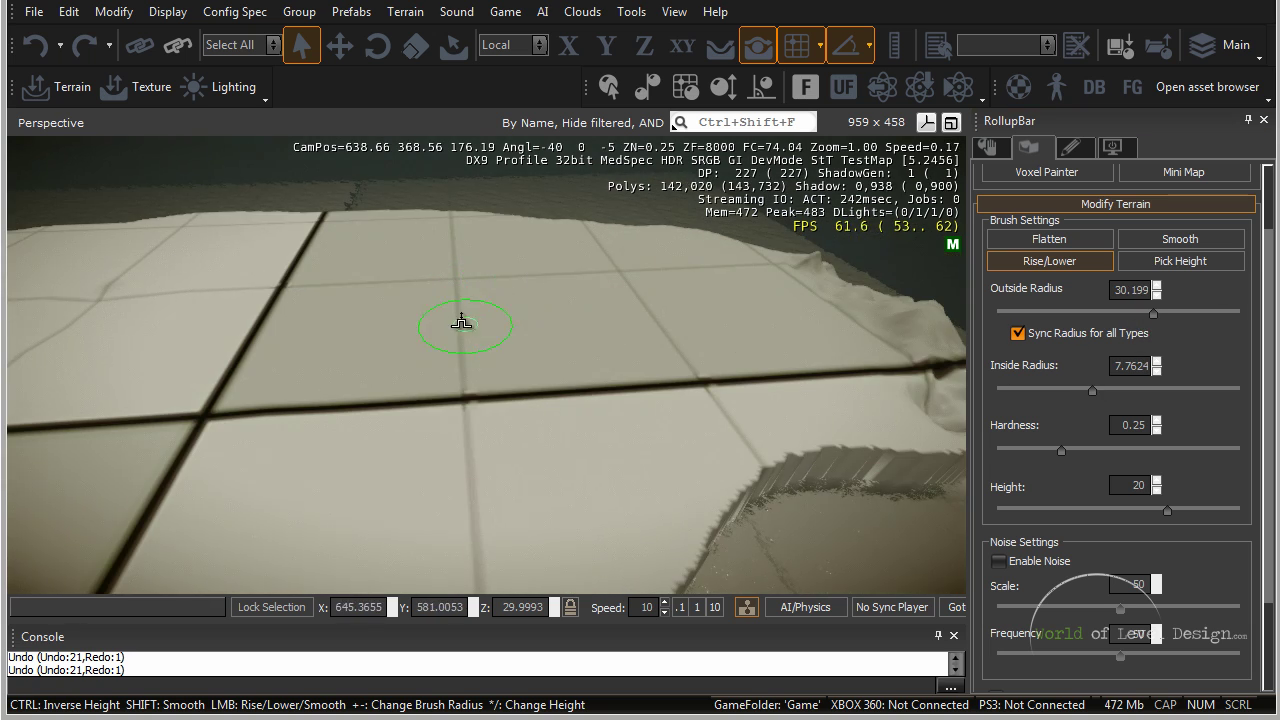
mouse_move(443, 320)
mouse_down()
mouse_move(480, 330)
mouse_move(374, 293)
mouse_move(470, 320)
mouse_up()
click(200, 326)
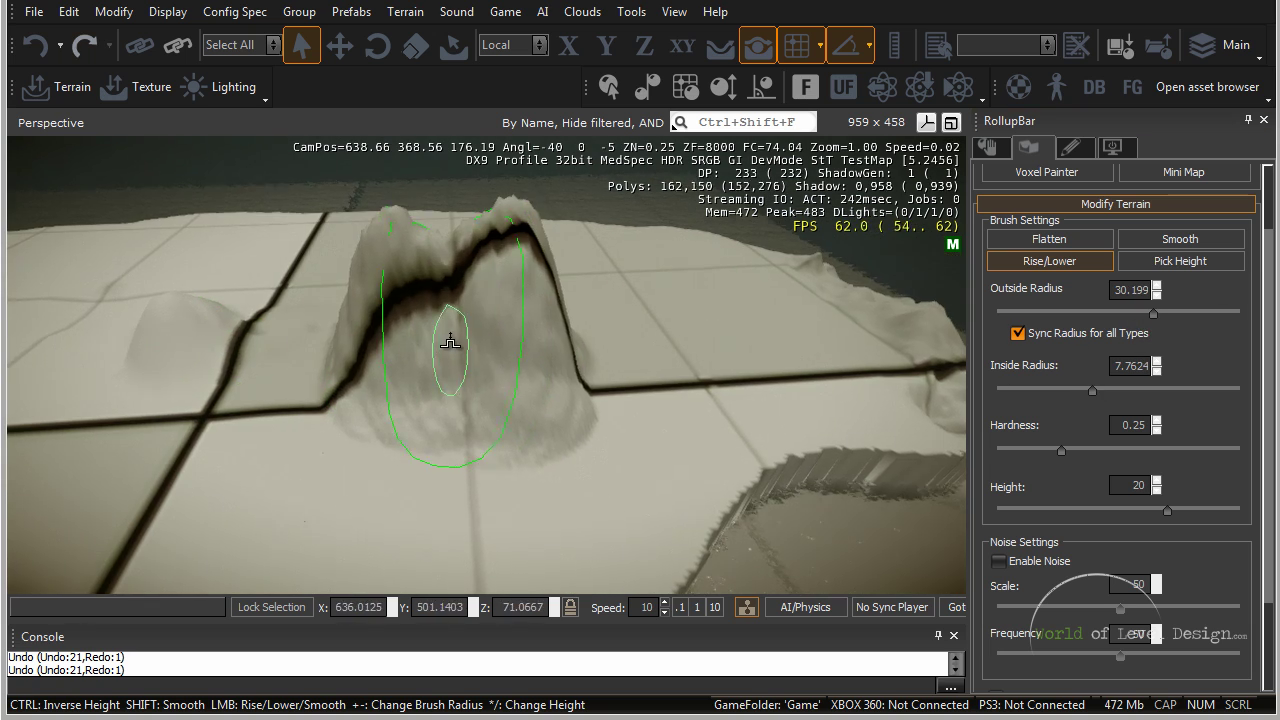
Lower the plateau into hollows around the twin mounds with the inverted Rise/Lower brush
right_drag(449, 343, 449, 349)
key(s)
mouse_move(380, 378)
mouse_down()
mouse_move(414, 414)
mouse_move(390, 384)
mouse_move(534, 406)
mouse_move(266, 393)
mouse_move(470, 378)
mouse_move(392, 407)
mouse_move(465, 393)
mouse_up()
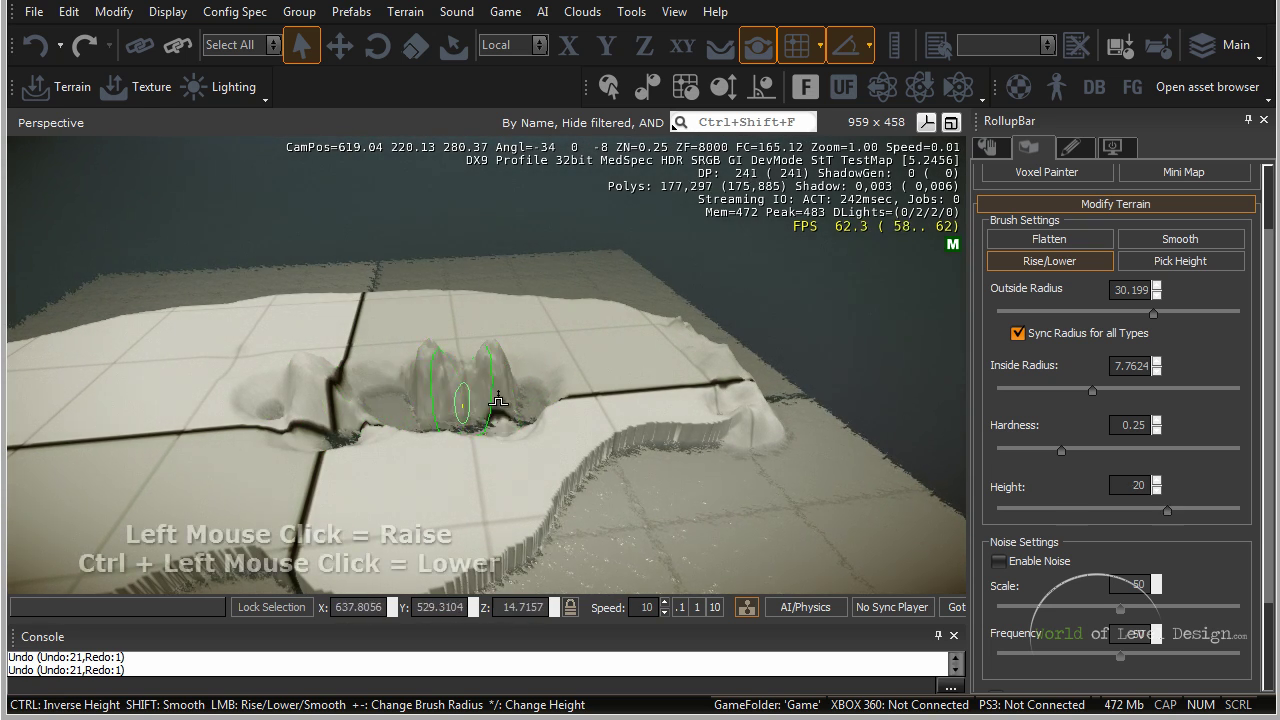
Raise a tall peak and a small mound on the plateau's open end and dig a hollow beside them with Rise/Lower
key(w)
mouse_move(465, 393)
right_down()
mouse_move(486, 399)
mouse_move(455, 392)
right_up()
key(s)
key(d)
key(w)
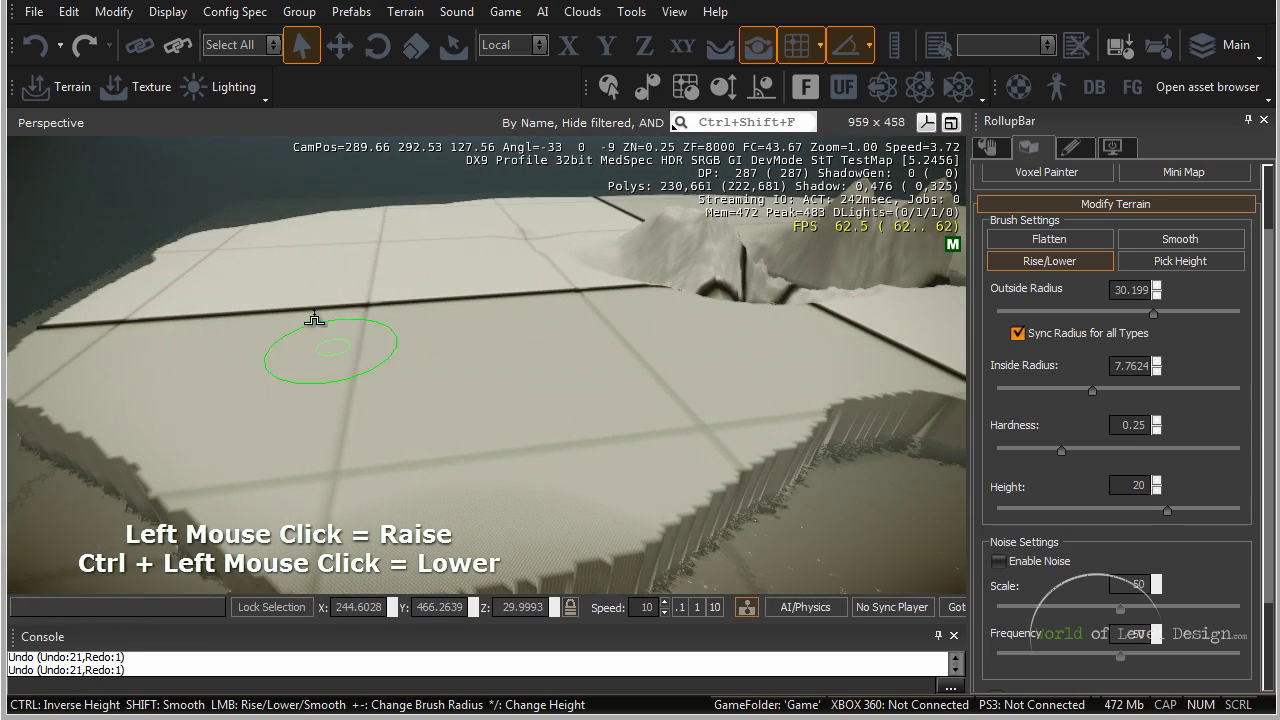
drag(314, 320, 360, 295)
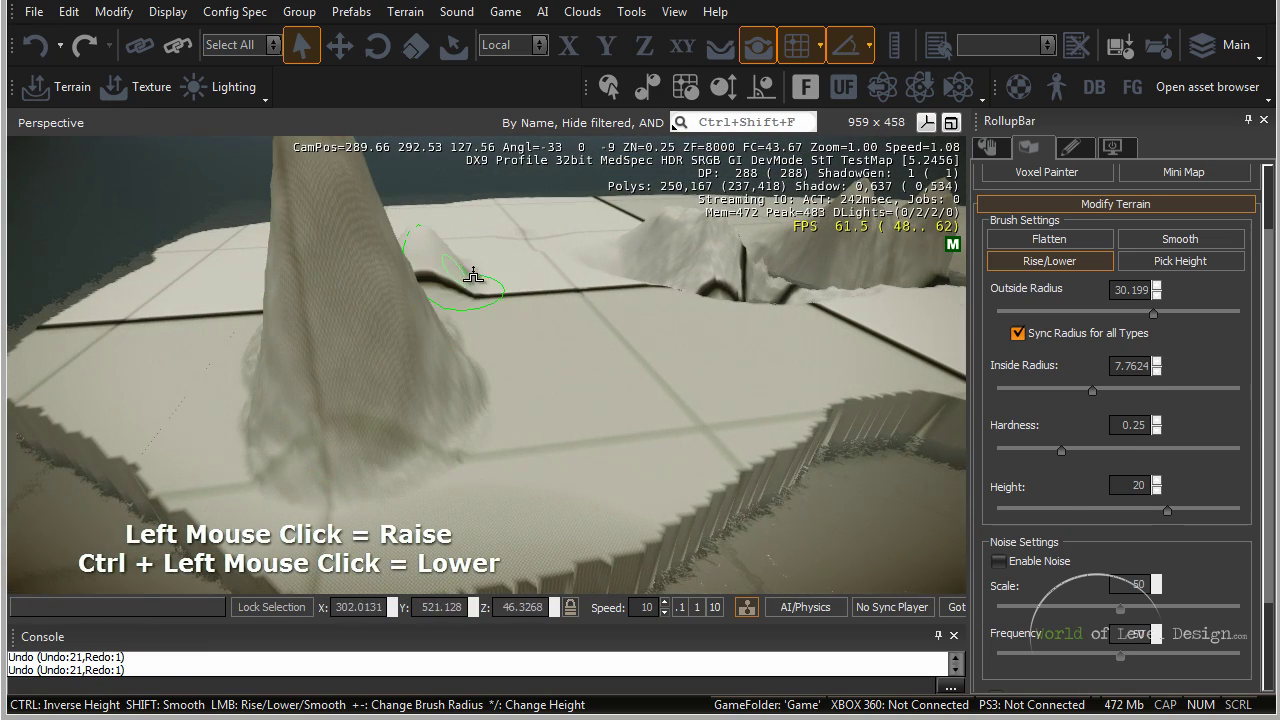
ctrl+click(590, 348)
ctrl+drag(590, 348, 631, 426)
Select the Smooth brush with hardness 0.28 and soften the plateau's near cliff edge and the twin peaks
click(1180, 239)
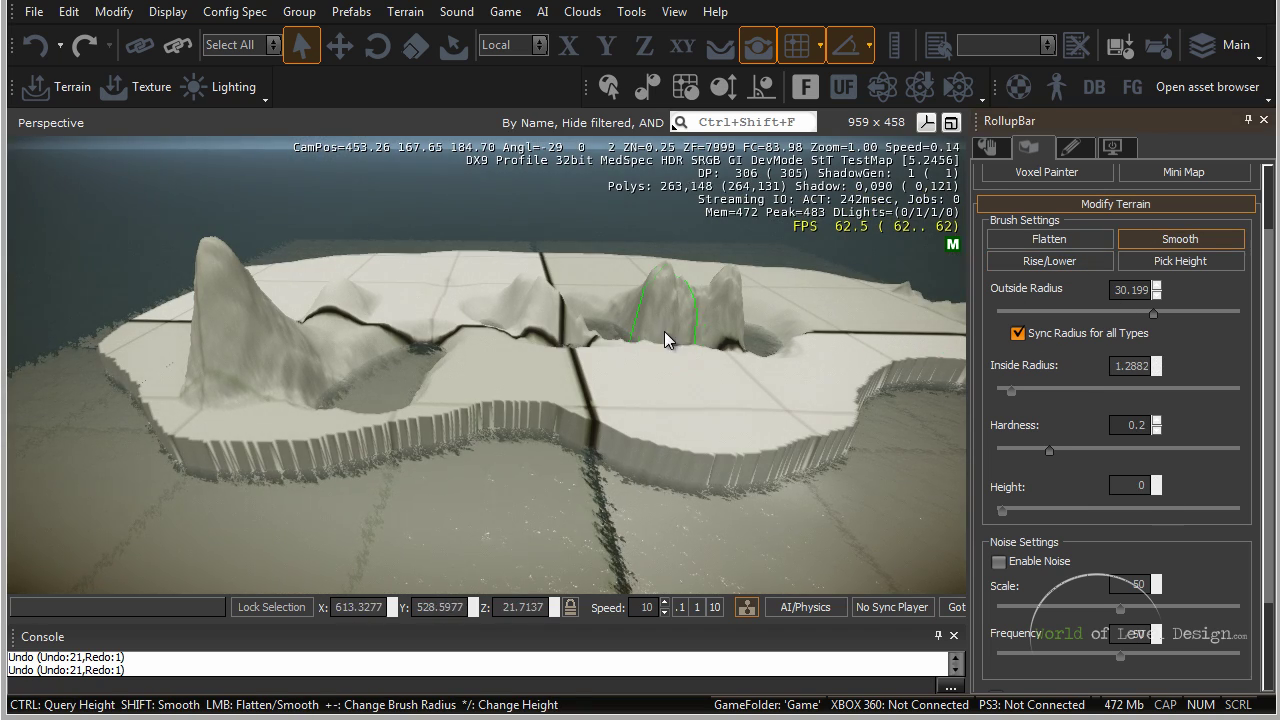
key(d)
right_drag(665, 338, 818, 390)
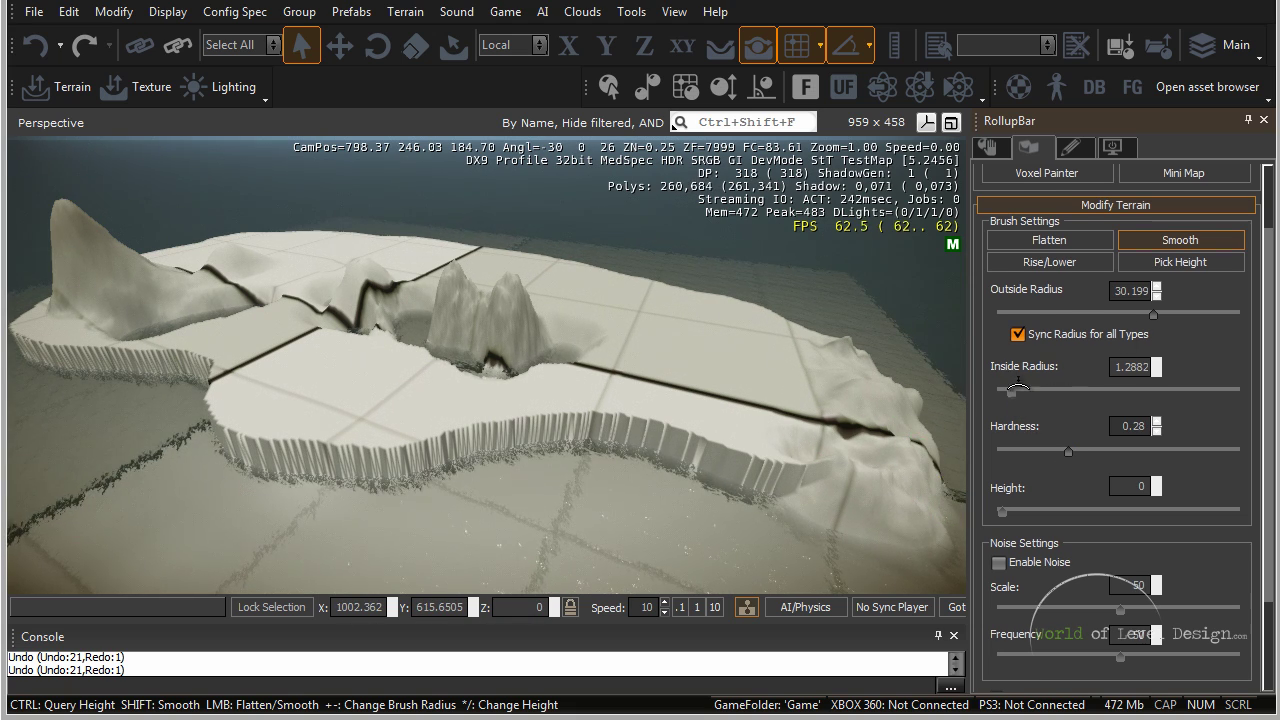
key(d)
mouse_move(708, 453)
right_down()
mouse_move(717, 446)
mouse_move(696, 447)
right_up()
key(w)
key(s)
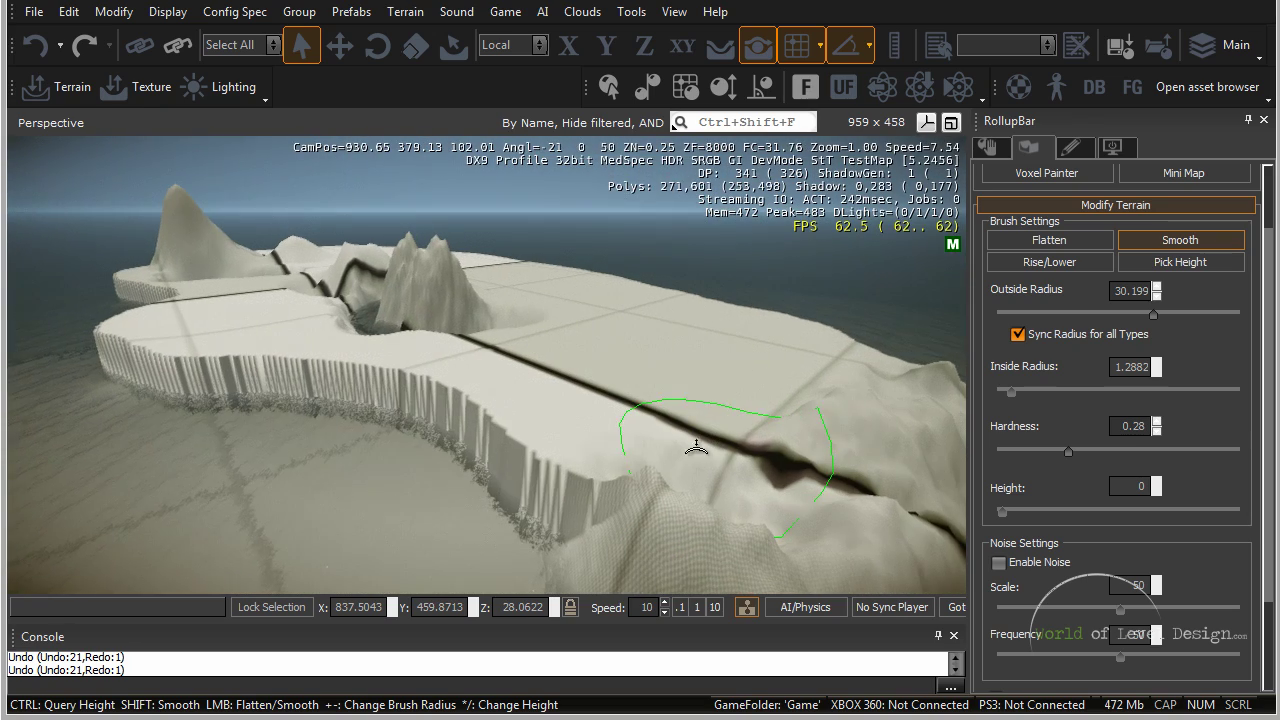
mouse_move(547, 479)
mouse_down()
mouse_move(430, 455)
mouse_move(283, 367)
mouse_up()
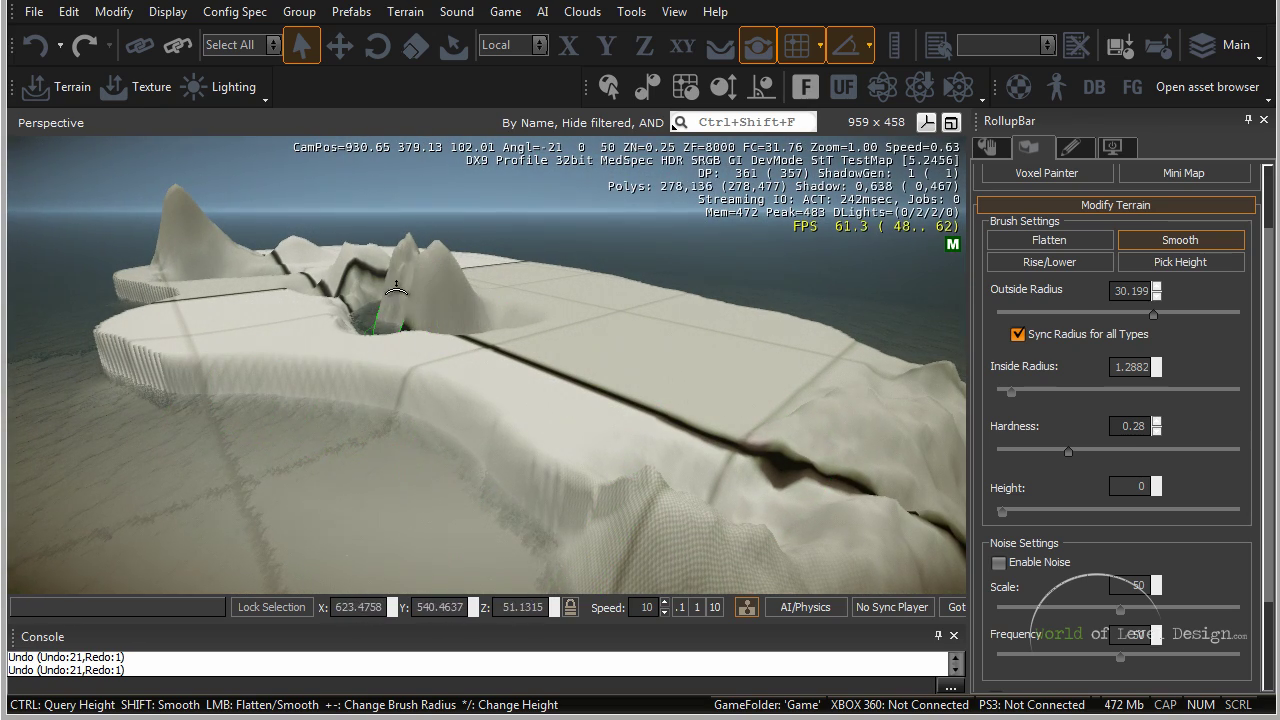
Smooth the steep cliff edge along the far side of the plateau into soft slopes
right_drag(590, 497, 606, 441)
right_drag(838, 413, 757, 443)
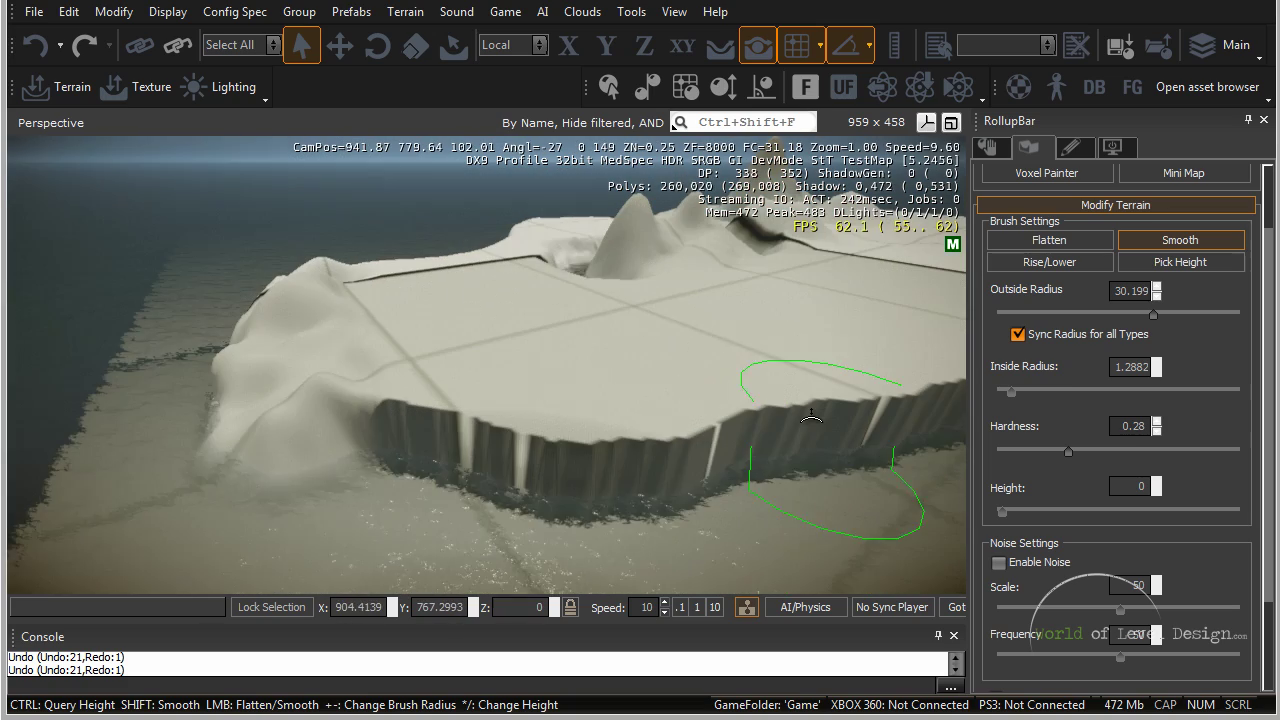
drag(762, 460, 750, 428)
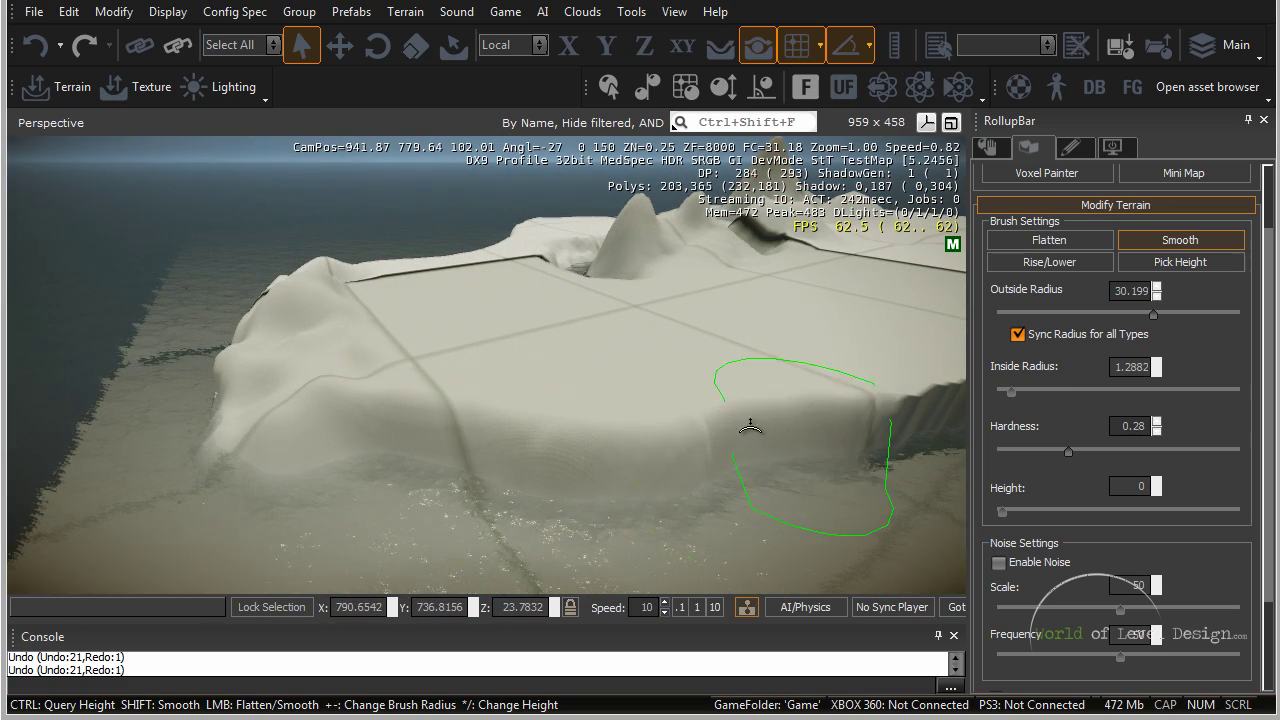
mouse_move(590, 400)
mouse_down()
mouse_move(854, 300)
mouse_move(843, 337)
mouse_up()
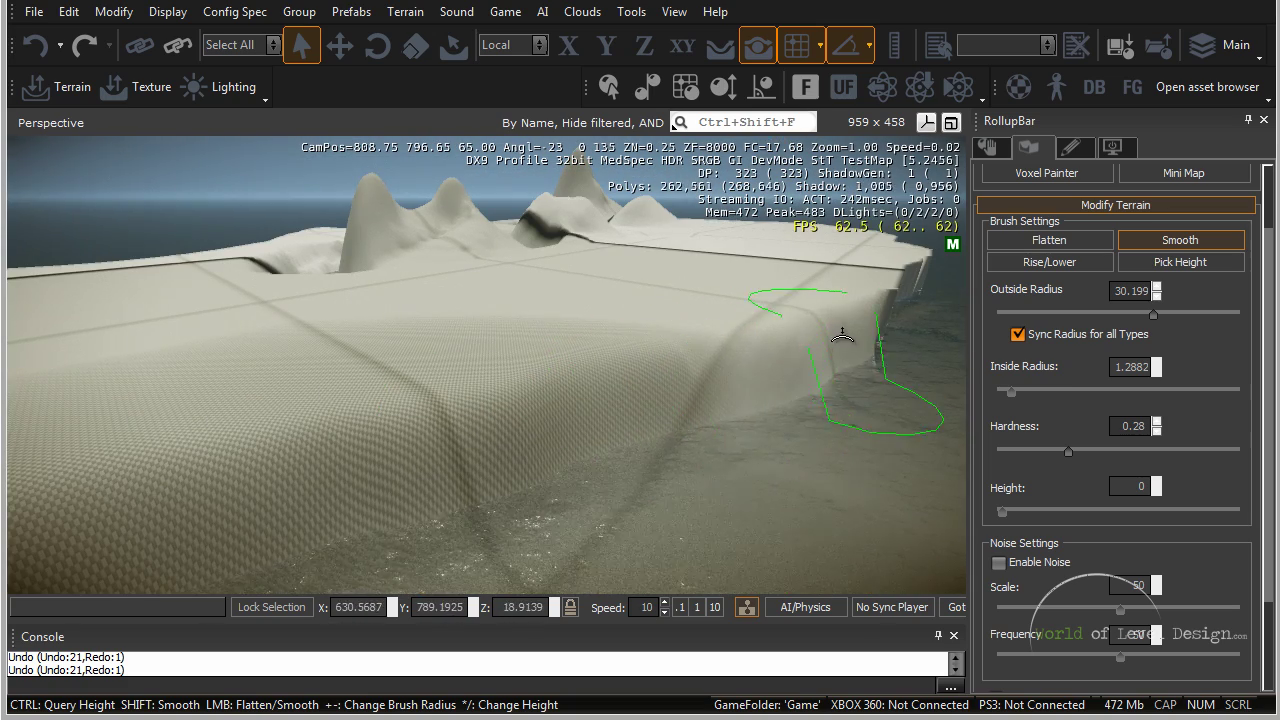
right_drag(843, 337, 830, 348)
mouse_move(600, 372)
mouse_down()
mouse_move(466, 380)
mouse_move(445, 362)
mouse_move(737, 349)
mouse_up()
right_drag(737, 349, 690, 326)
key(d)
mouse_move(690, 326)
mouse_down()
mouse_move(534, 337)
mouse_move(615, 315)
mouse_up()
Sample terrain heights with Pick Height, 29.999 on the plateau surface and 126.41 on the tall peak
click(1204, 264)
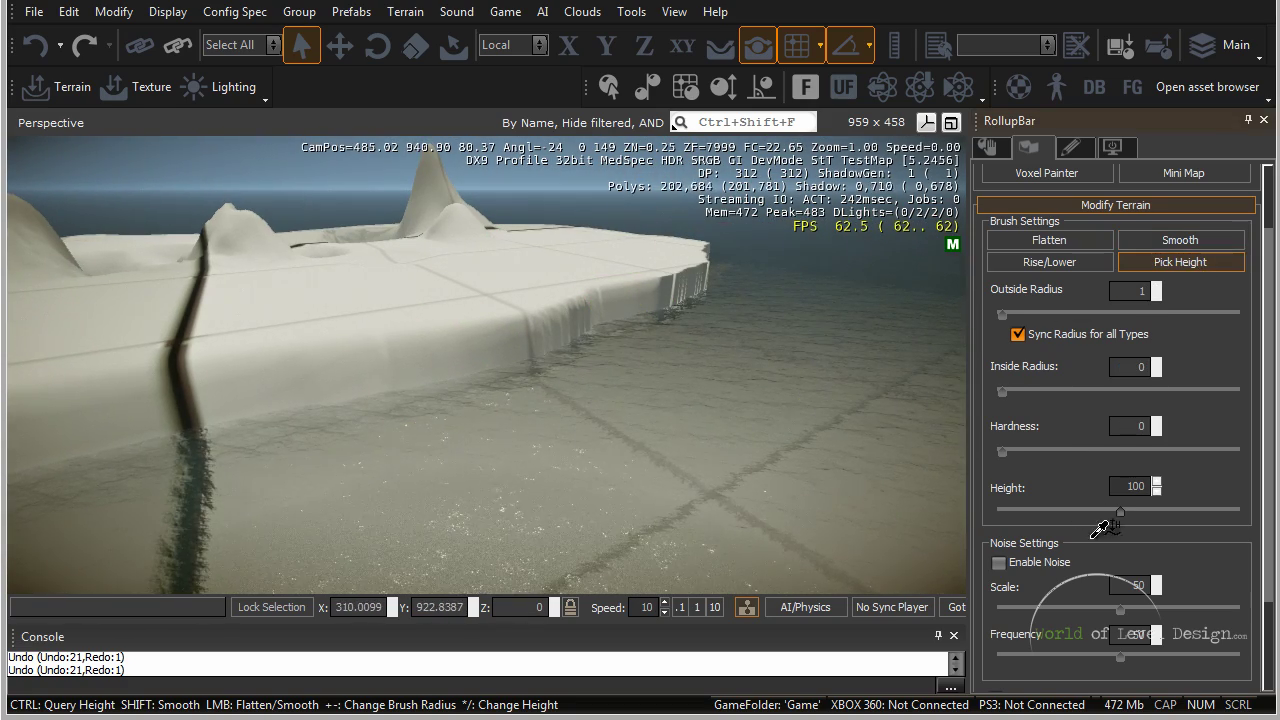
click(553, 268)
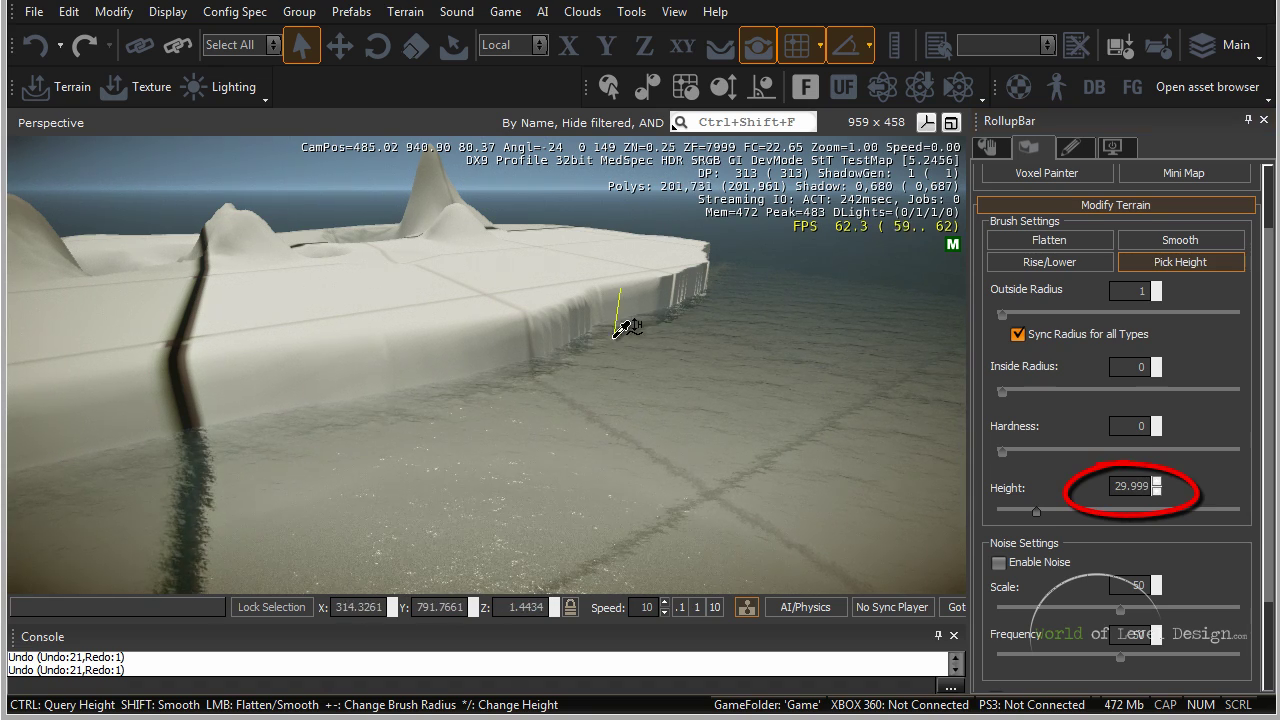
key(w)
mouse_move(615, 337)
right_down()
mouse_move(626, 367)
mouse_move(623, 322)
mouse_move(632, 340)
mouse_move(590, 336)
right_up()
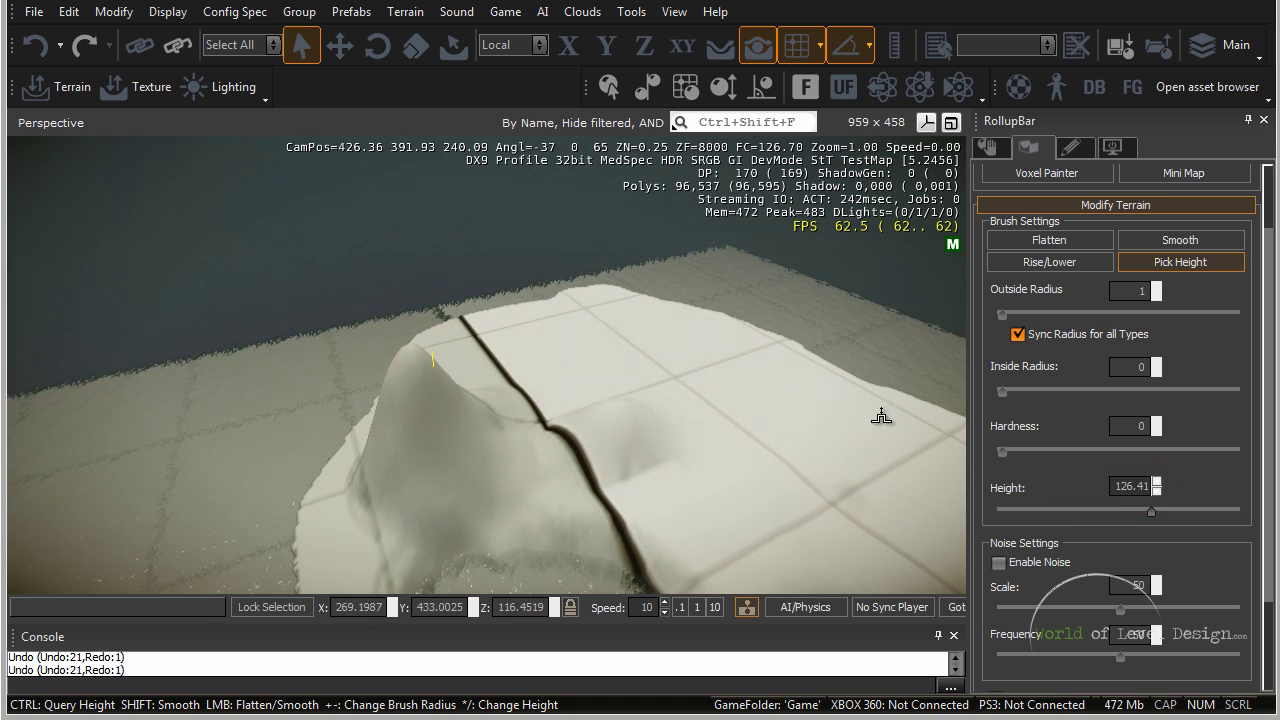
Switch to the Flatten brush and set its height to 29.999 by sampling the plateau surface
click(1066, 238)
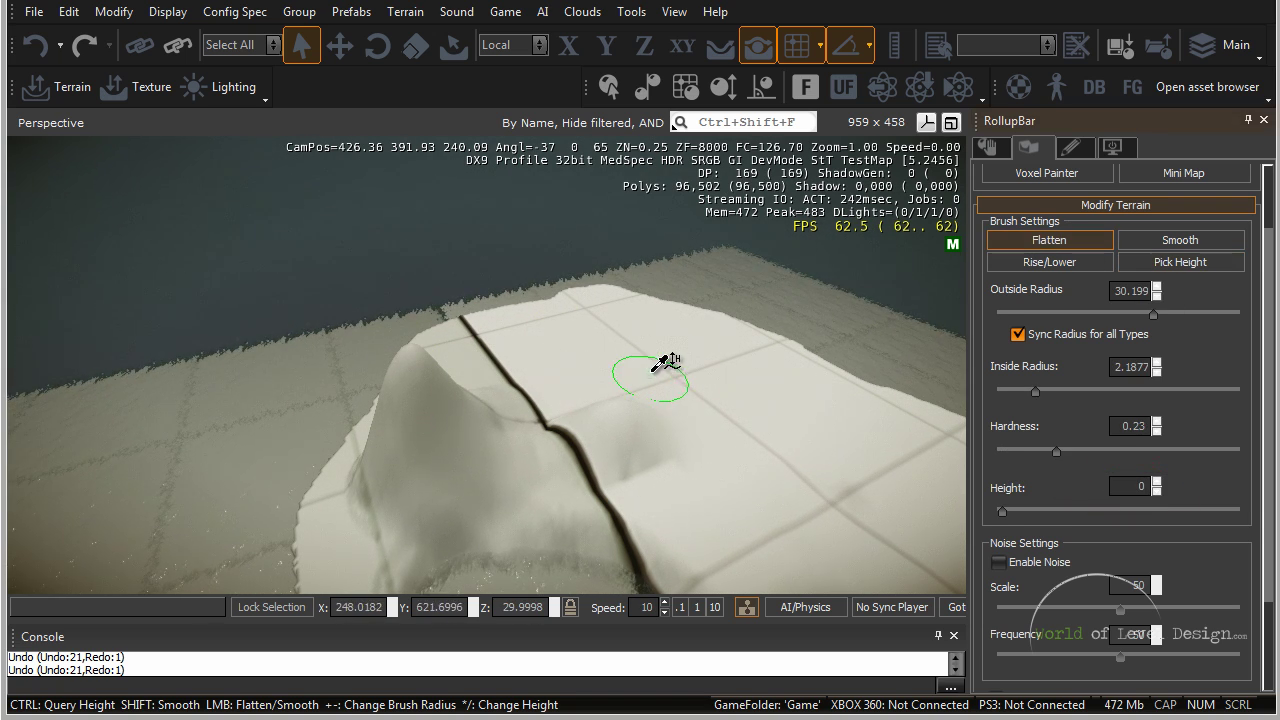
key(ctrl)
click(459, 338)
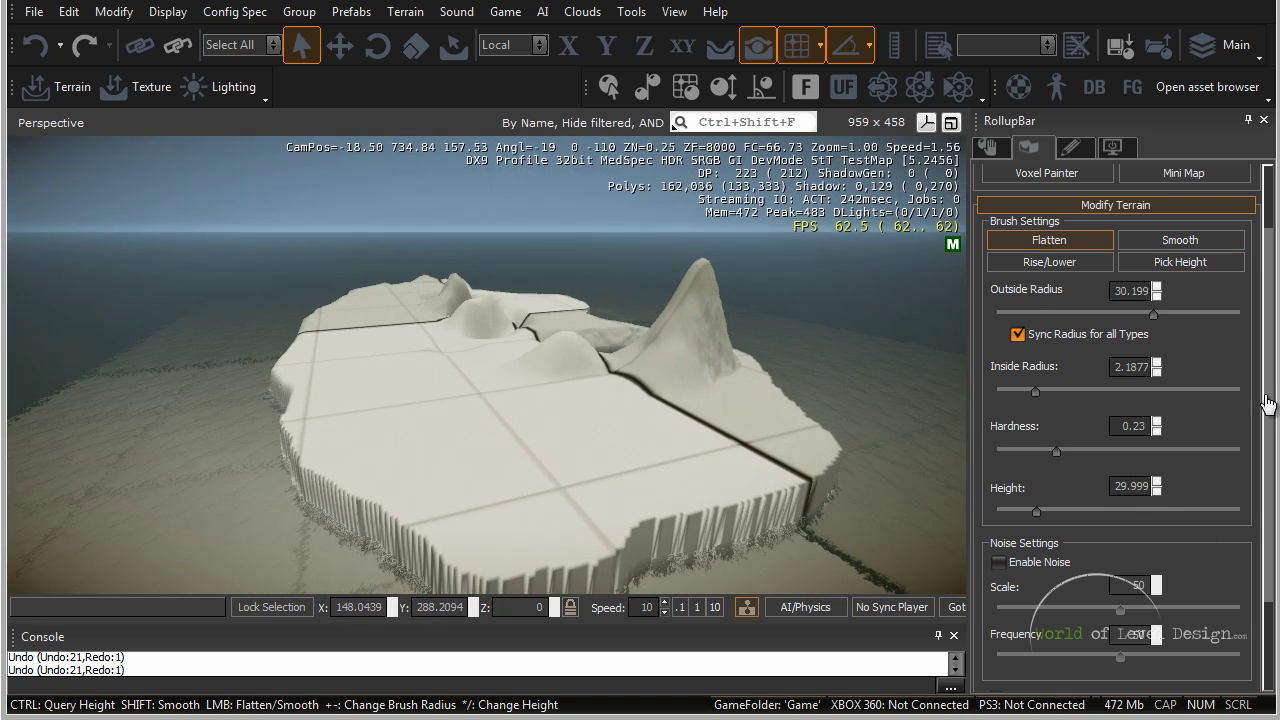
Enable Reposition Objects for the terrain brush
scroll(1115, 400, down, 3)
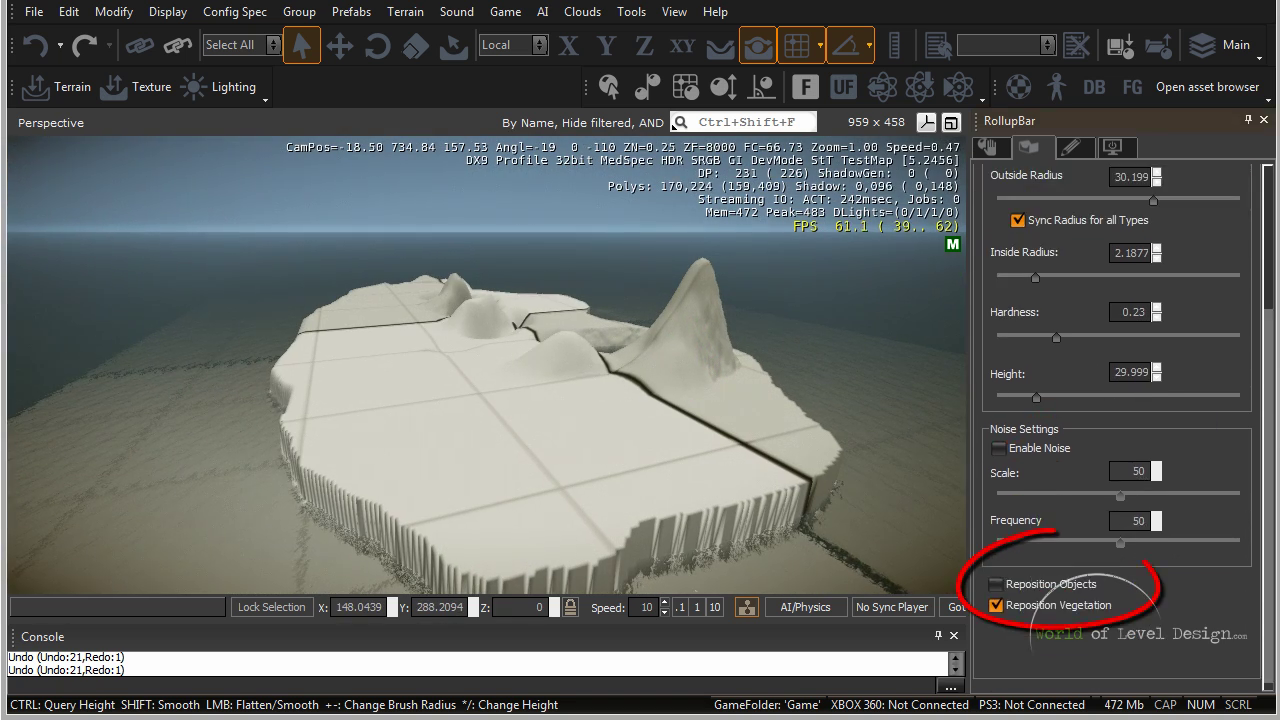
scroll(1048, 612, down, 1)
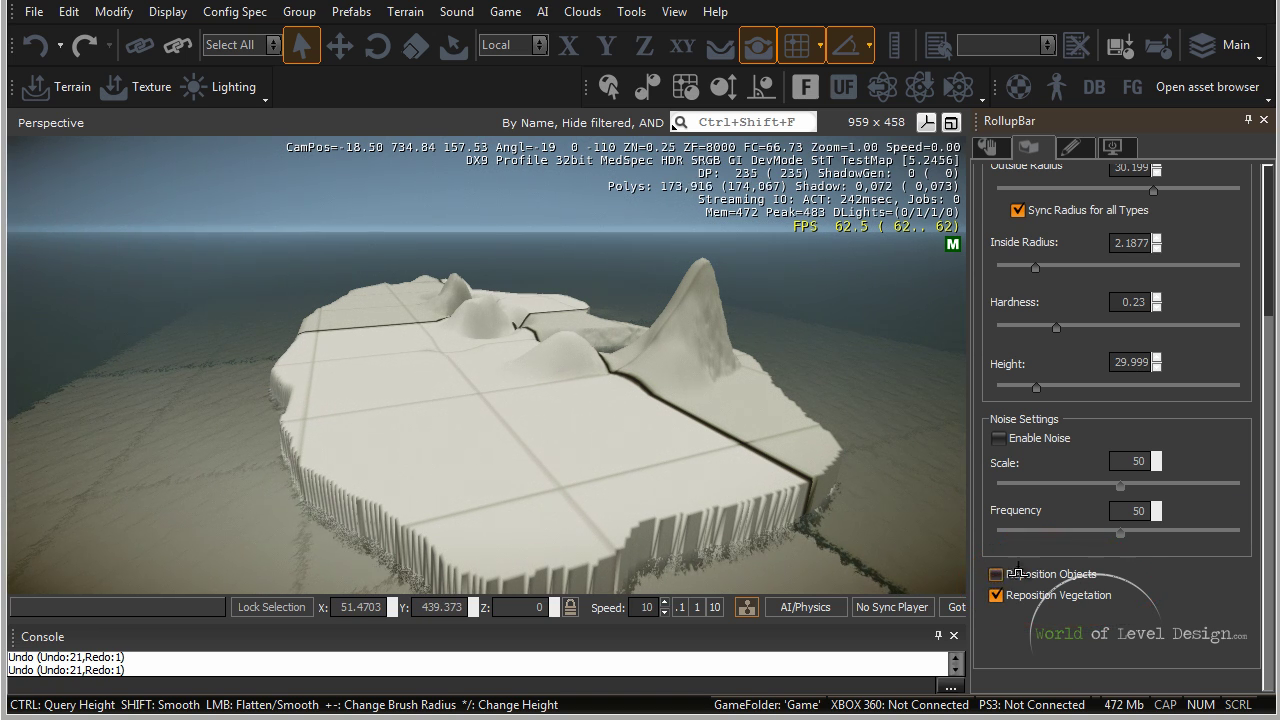
key(w)
mouse_move(672, 470)
right_down()
mouse_move(660, 464)
mouse_move(671, 466)
right_up()
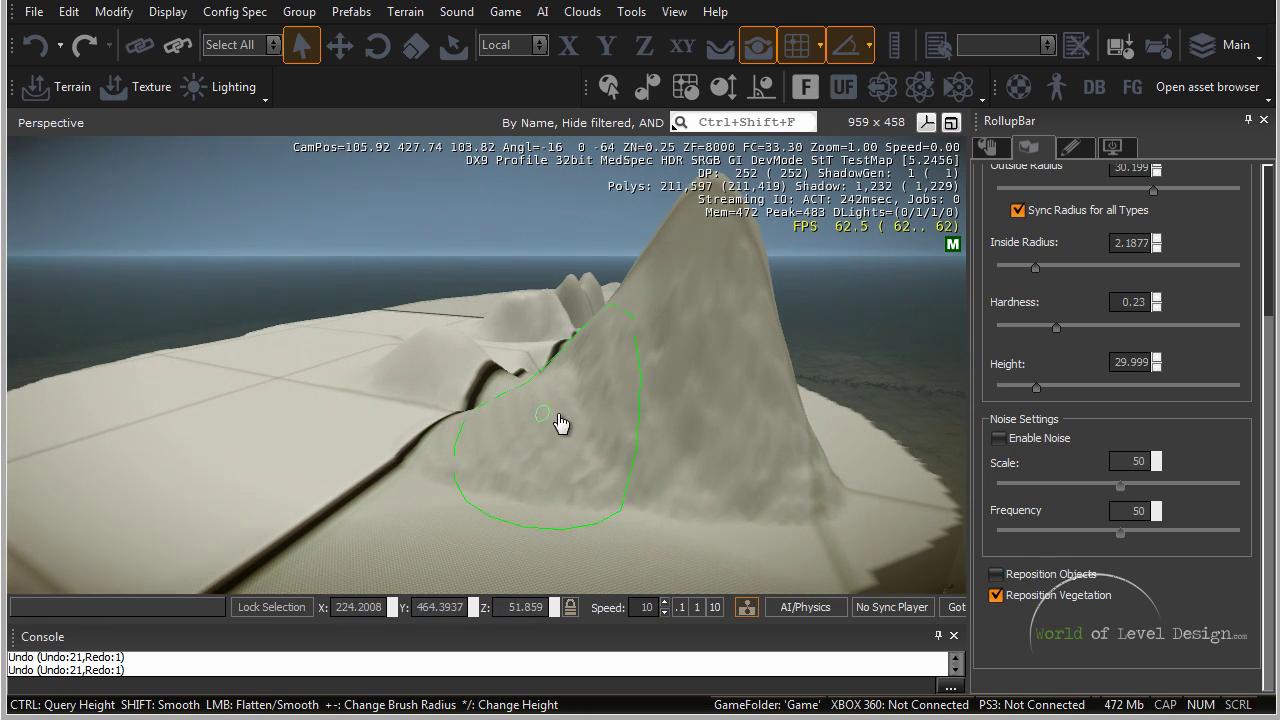
key(d)
right_drag(560, 421, 562, 414)
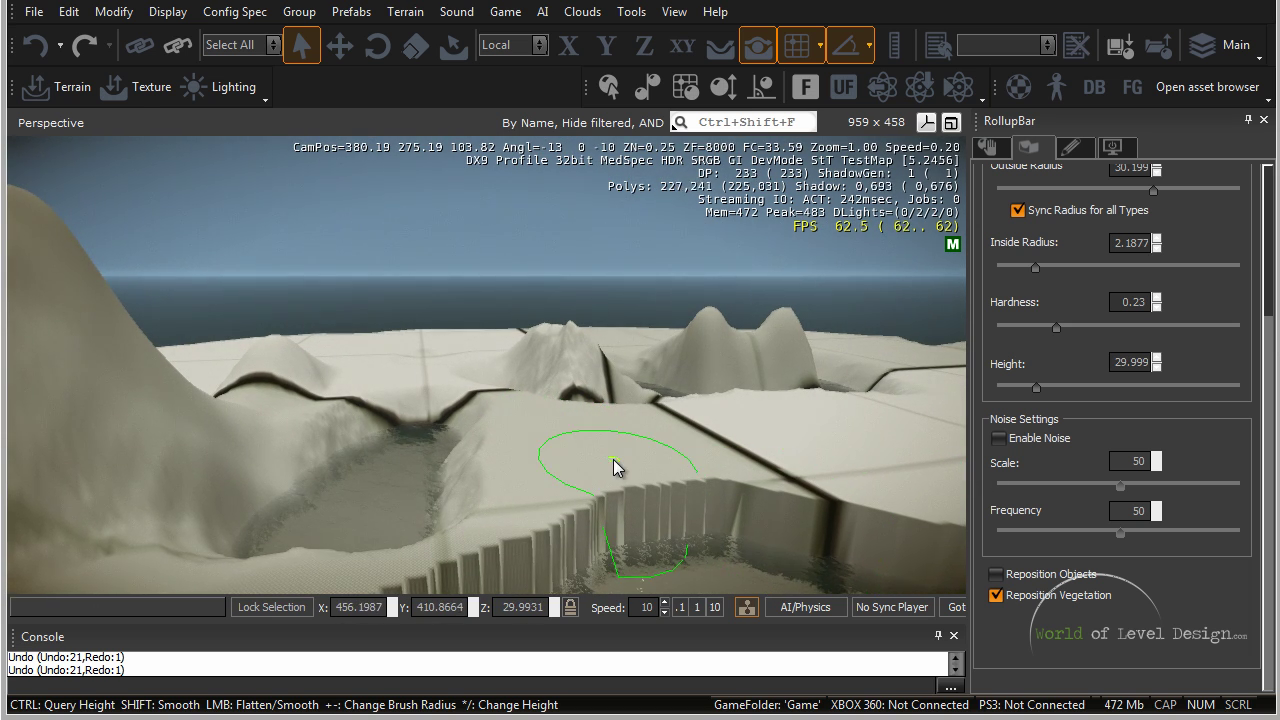
scroll(686, 450, down, 5)
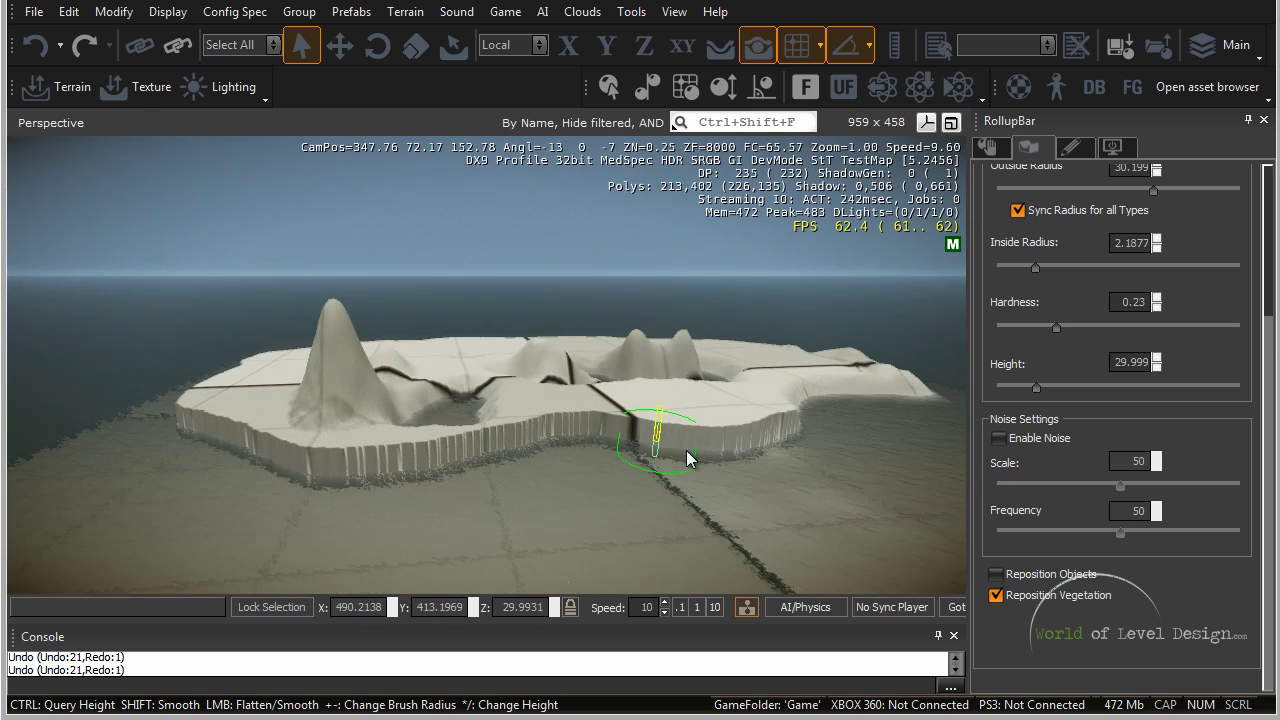
click(1000, 576)
Smooth the plateau's jagged near edge around the dark grid line
key(w)
key(d)
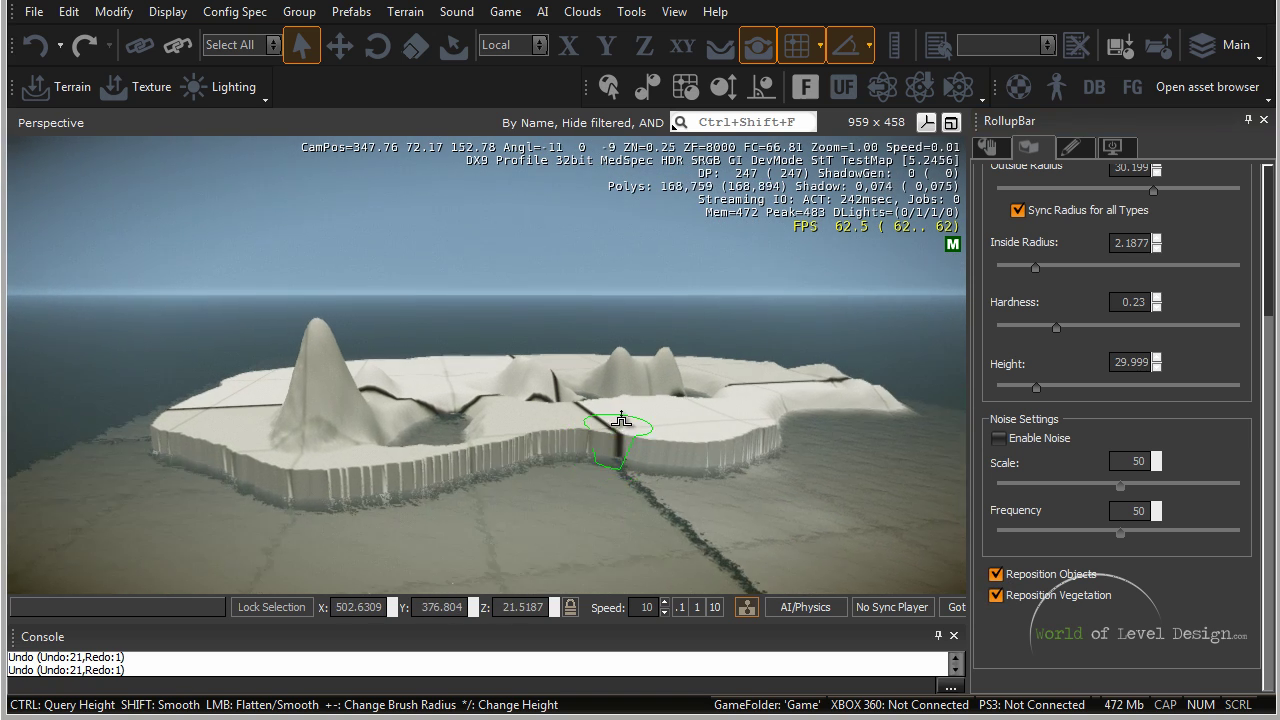
right_drag(617, 424, 630, 432)
drag(543, 444, 591, 452)
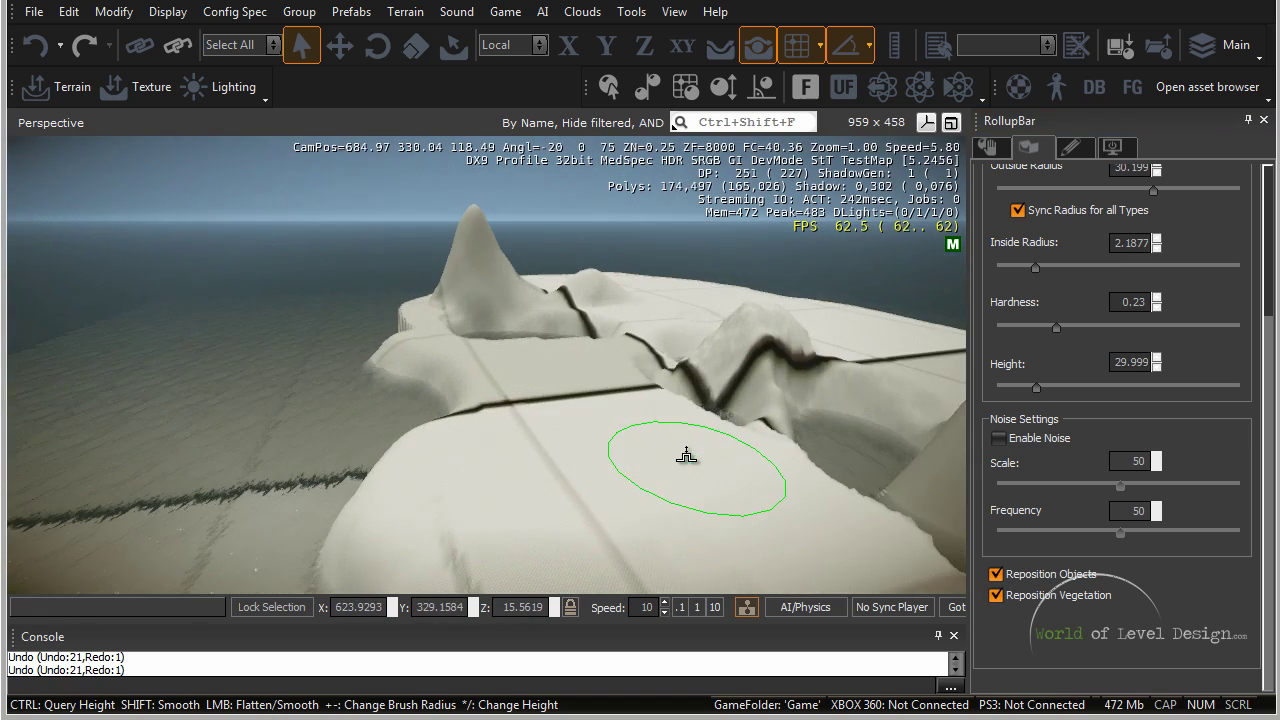
Go down to ground level on the plateau, inspect the mountains' scale in game mode and return to editing
scroll(600, 445, up, 5)
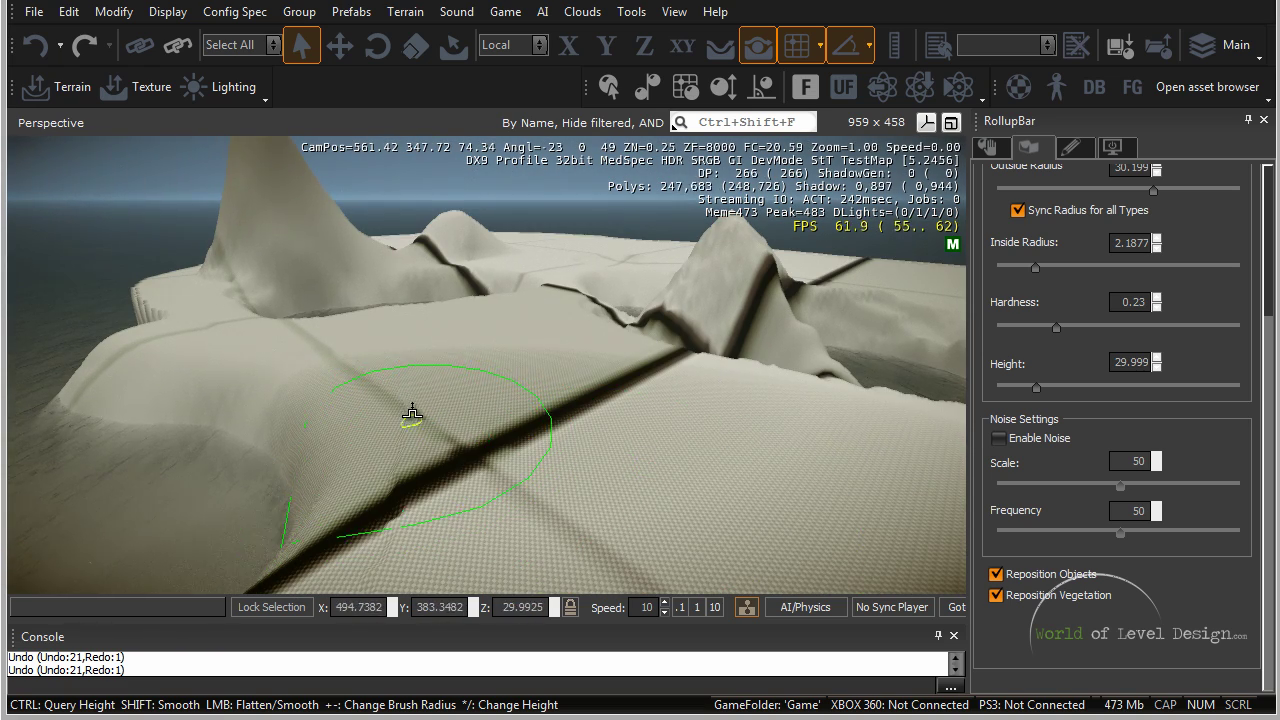
right_drag(411, 414, 409, 414)
right_drag(412, 347, 440, 360)
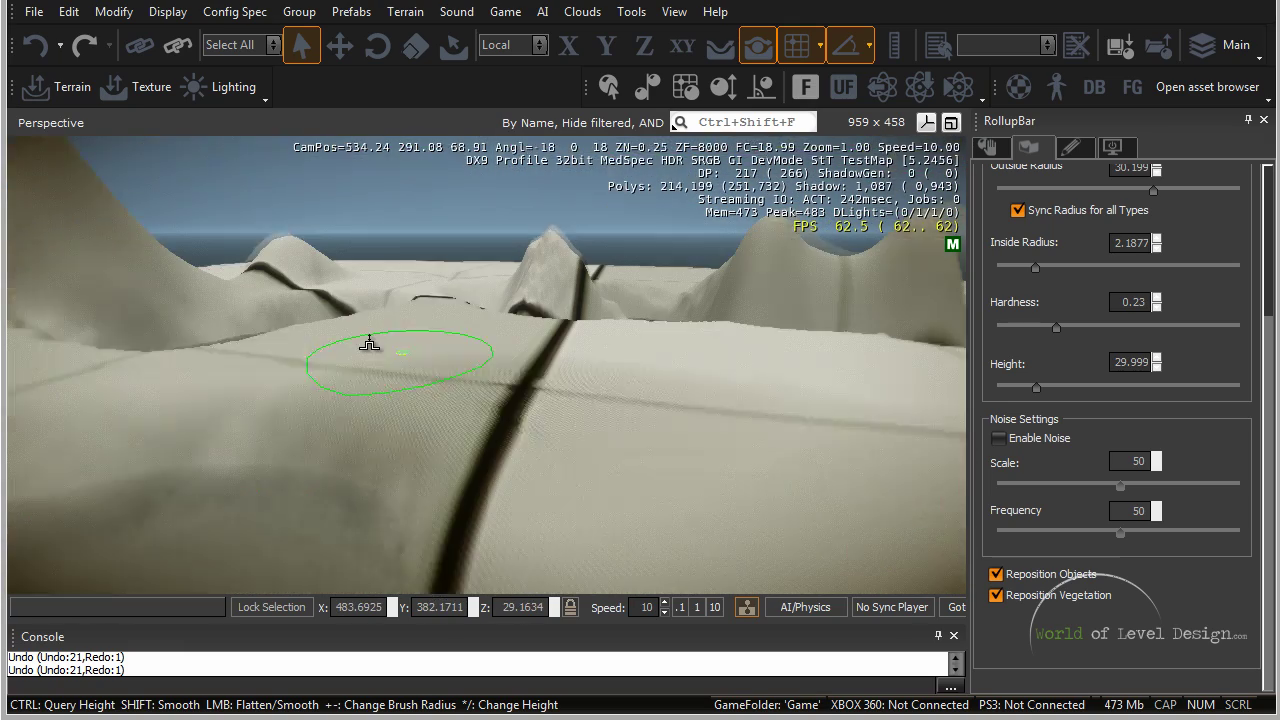
scroll(369, 343, down, 5)
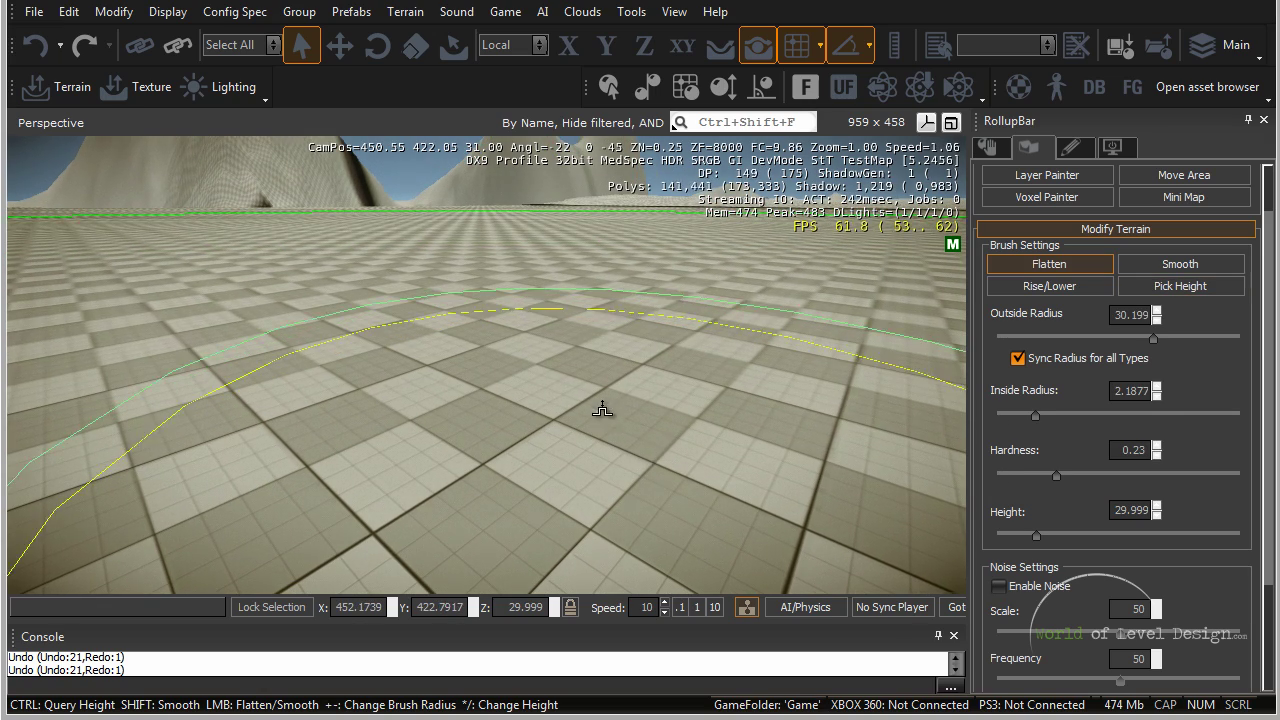
right_drag(607, 416, 617, 428)
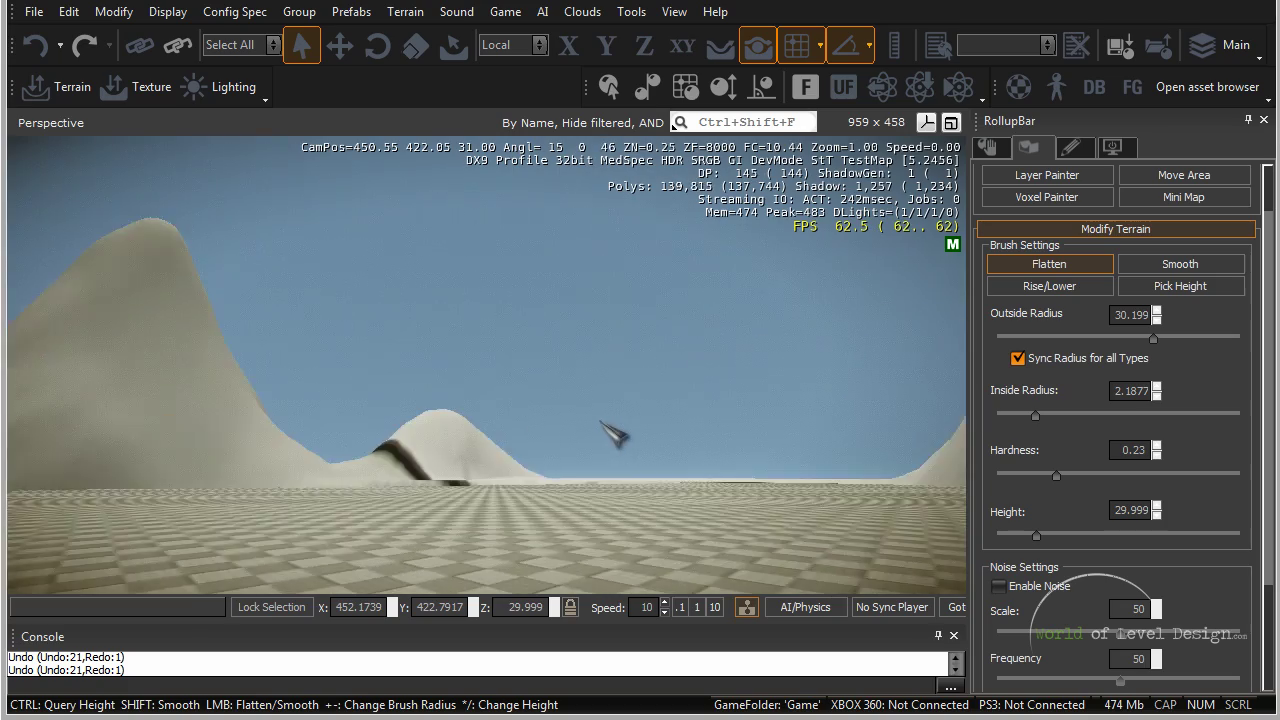
right_drag(618, 437, 618, 437)
key(ctrl+g)
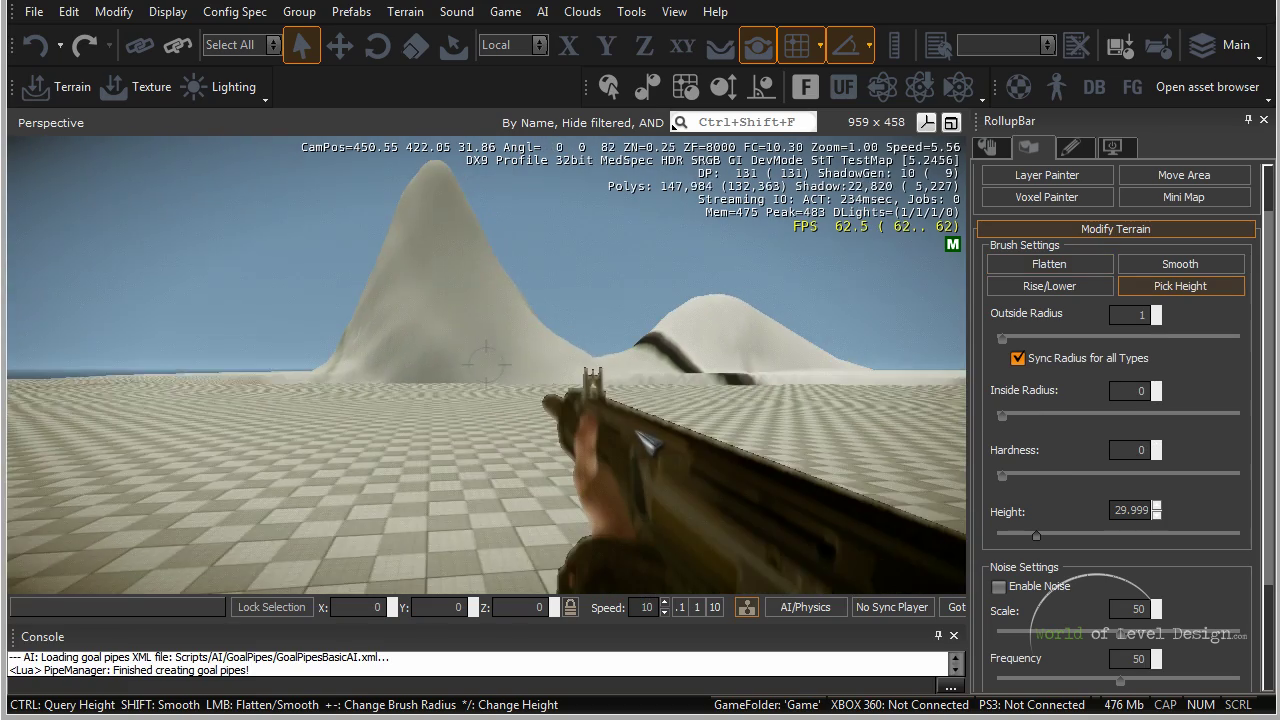
key(w)
key(d)
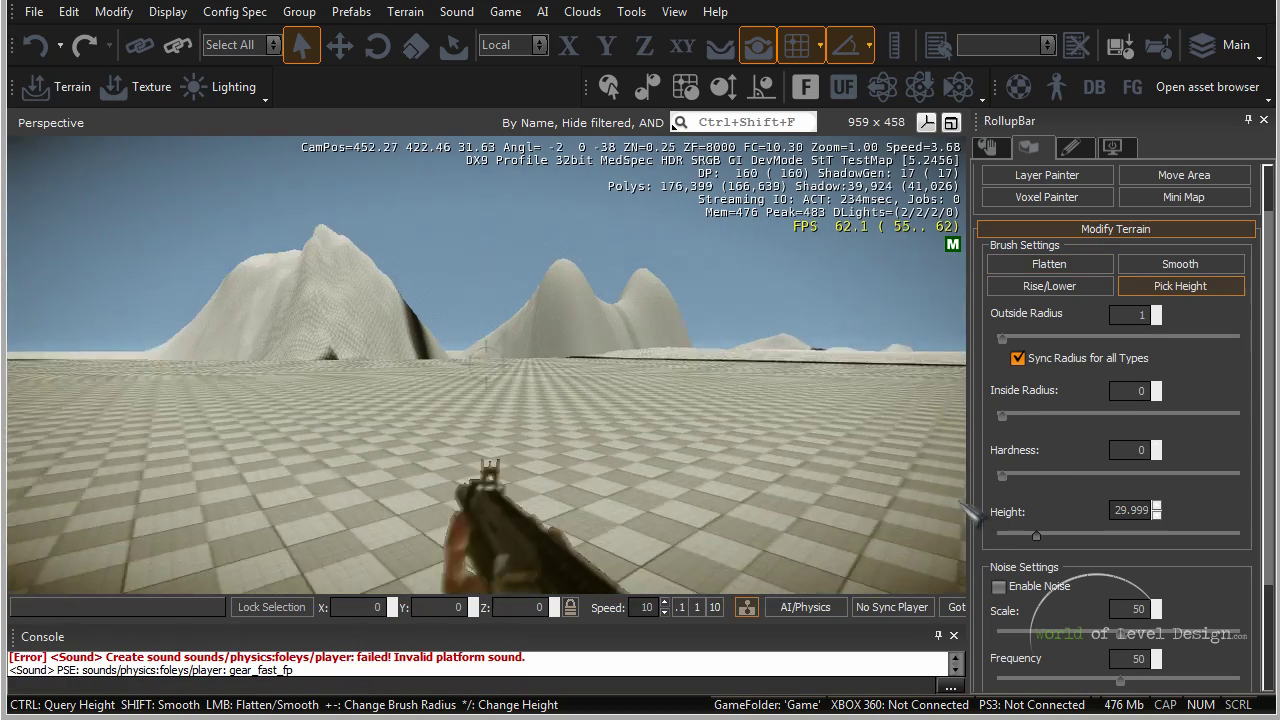
key(w)
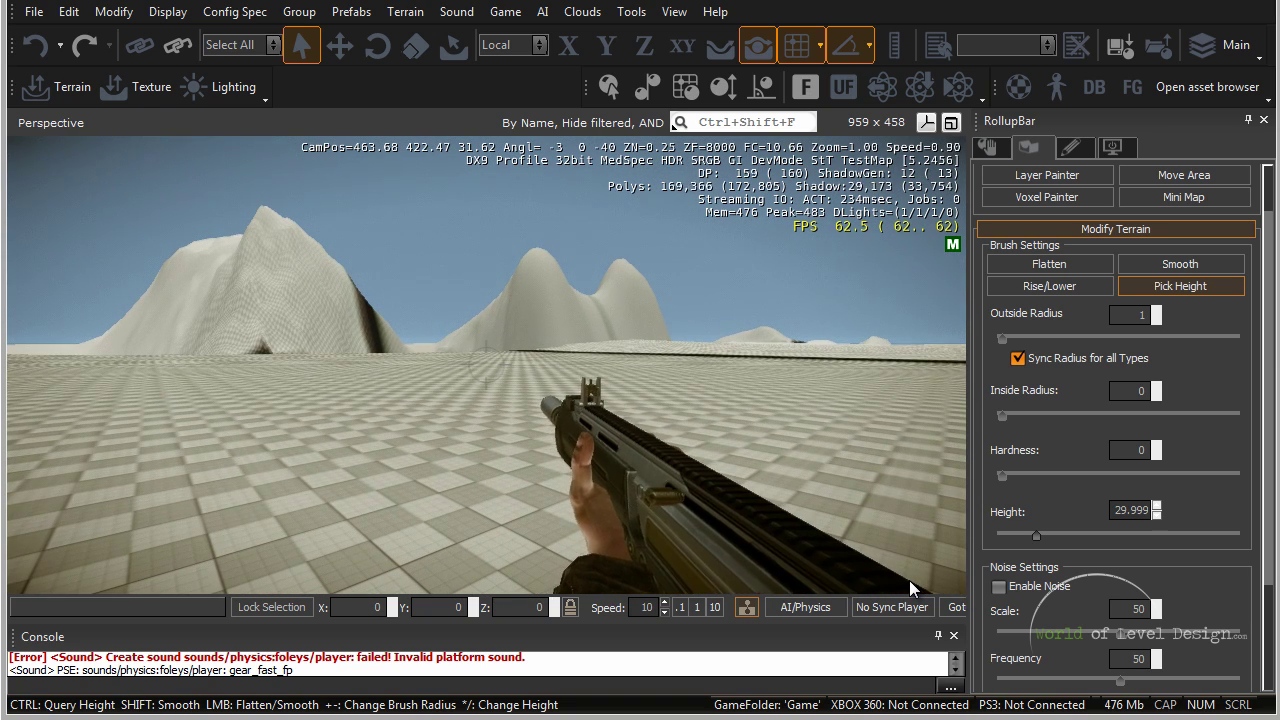
key(Escape)
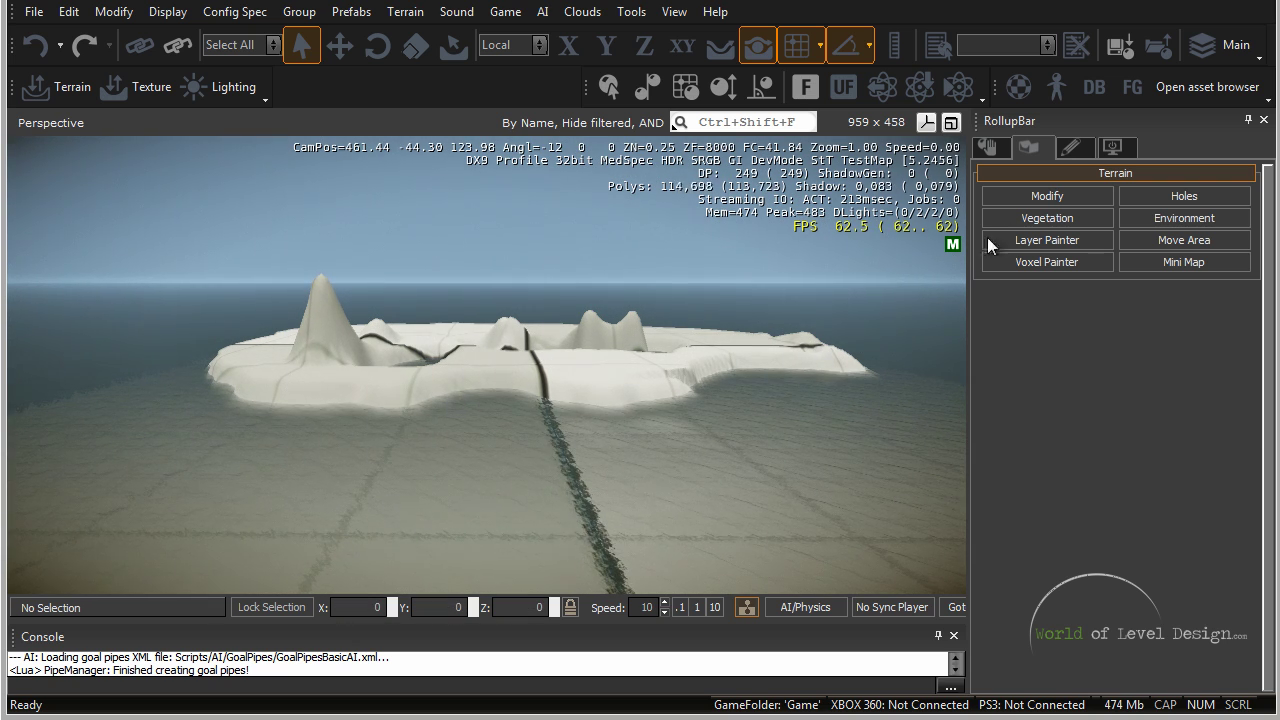
Generate a new heightmap in the Terrain Editor with feature size 7, noise 0.4, detail 8 and variation 1, and close the editor
right_drag(635, 427, 632, 428)
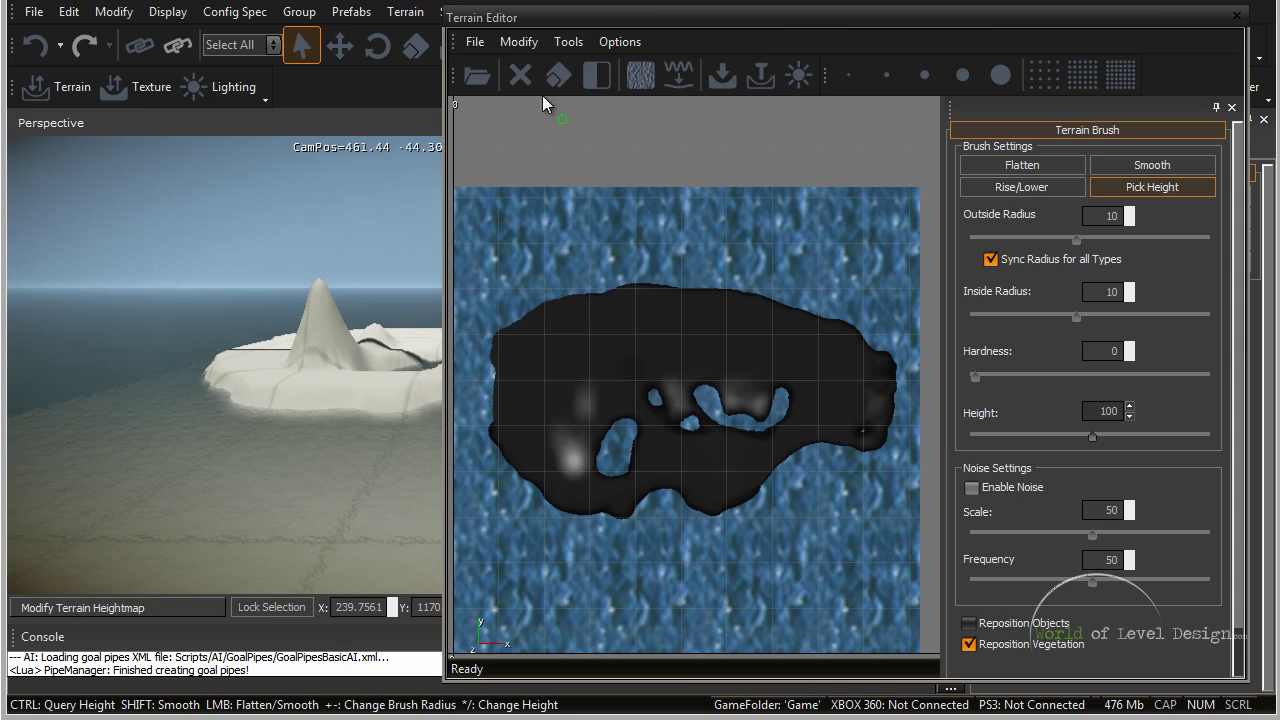
click(568, 41)
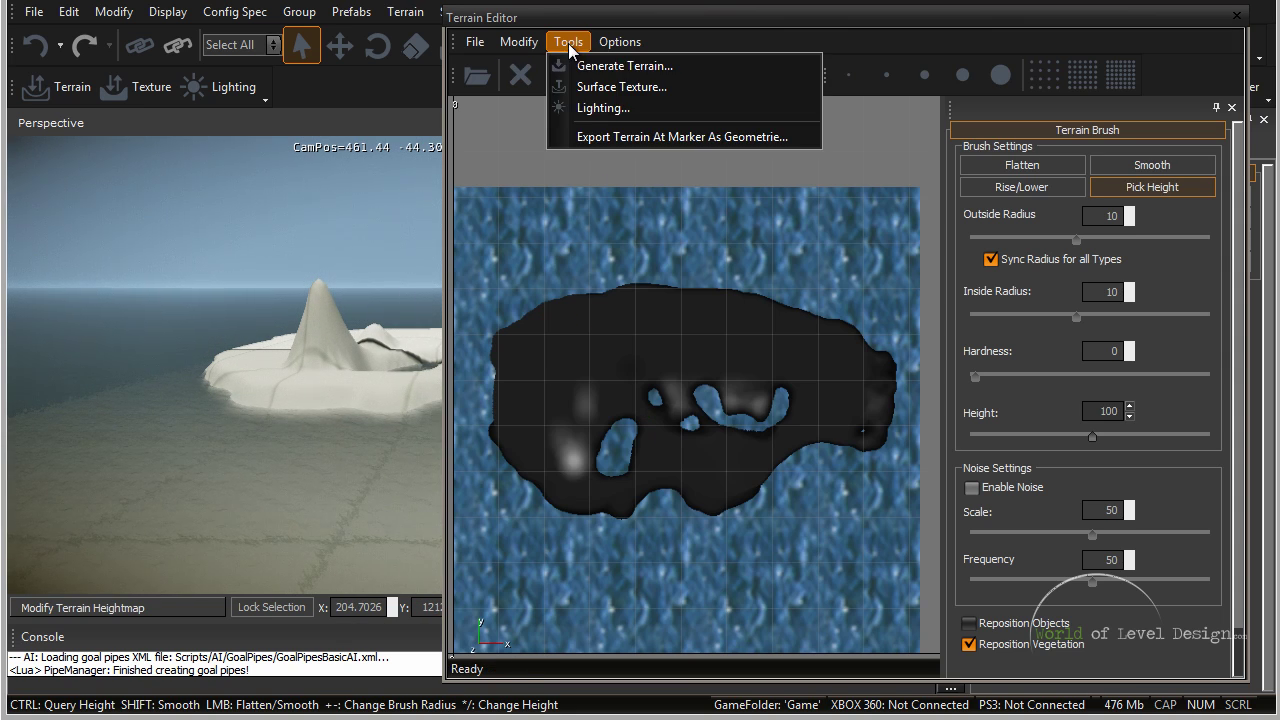
click(640, 63)
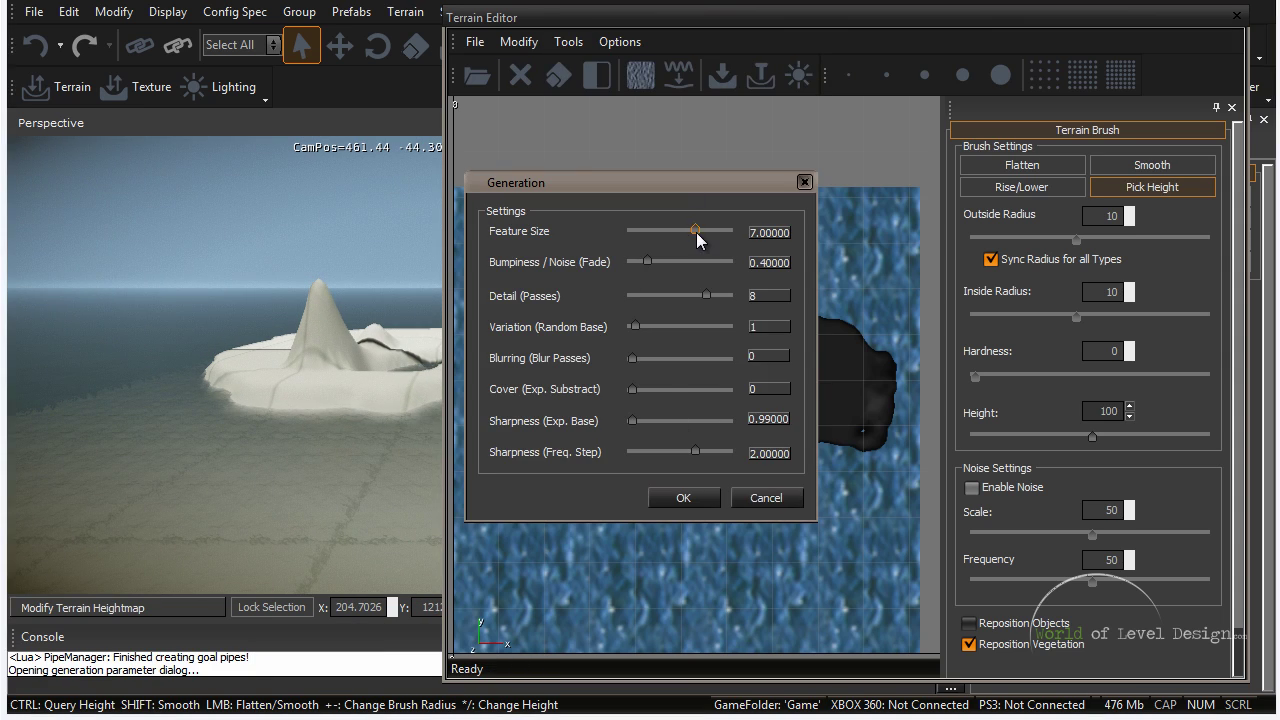
click(683, 497)
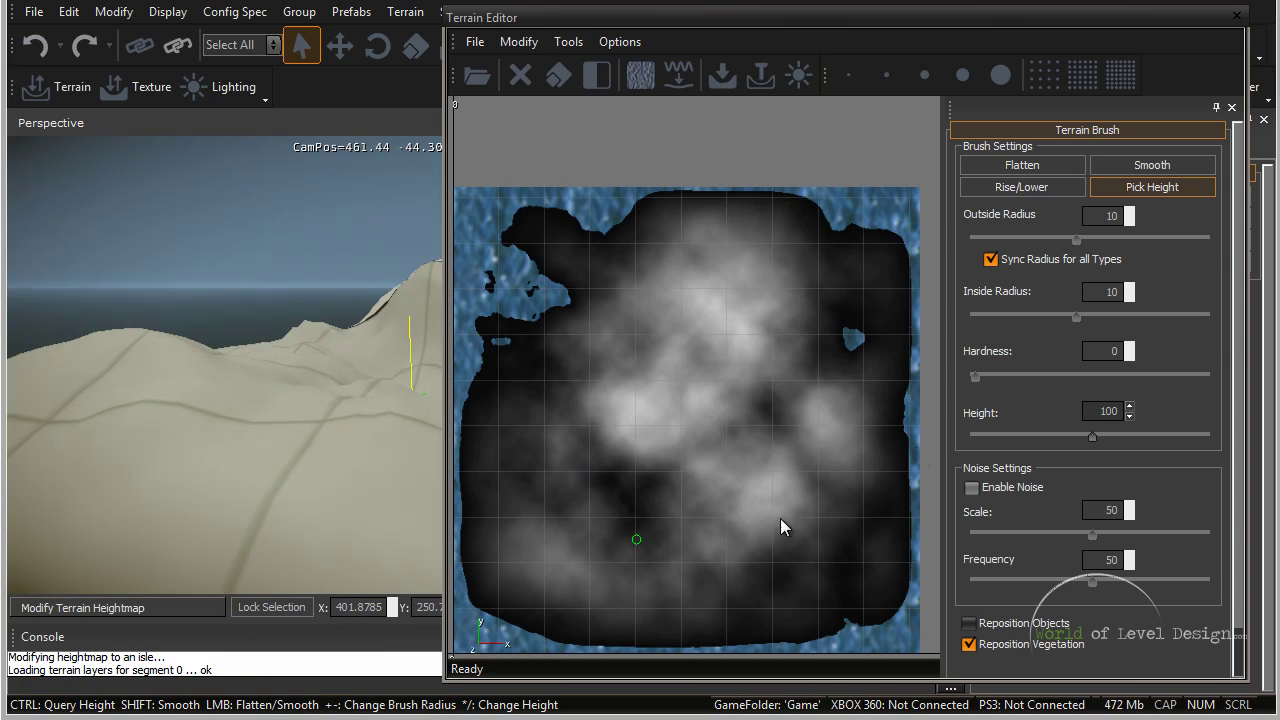
click(1237, 19)
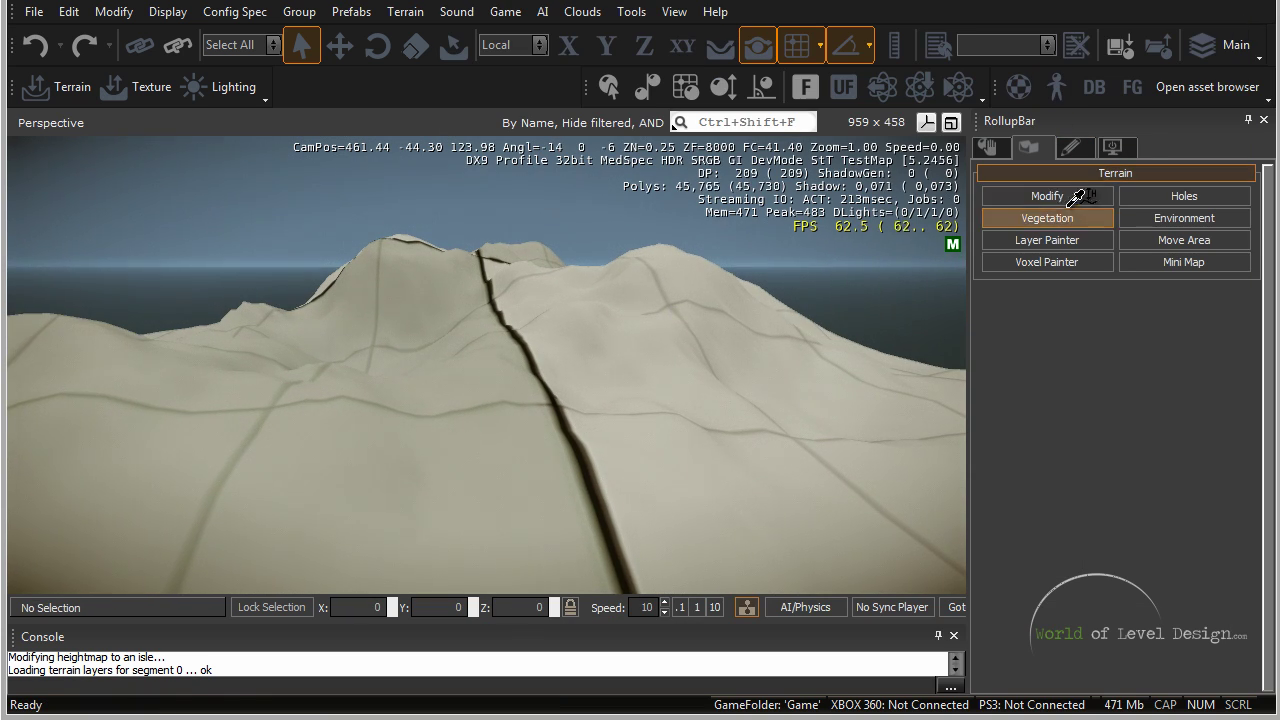
Activate the Rise/Lower brush for modifying the terrain and set its outside radius to about 50
click(1047, 197)
key(s)
right_drag(440, 338, 428, 334)
key(a)
click(1060, 327)
click(1066, 351)
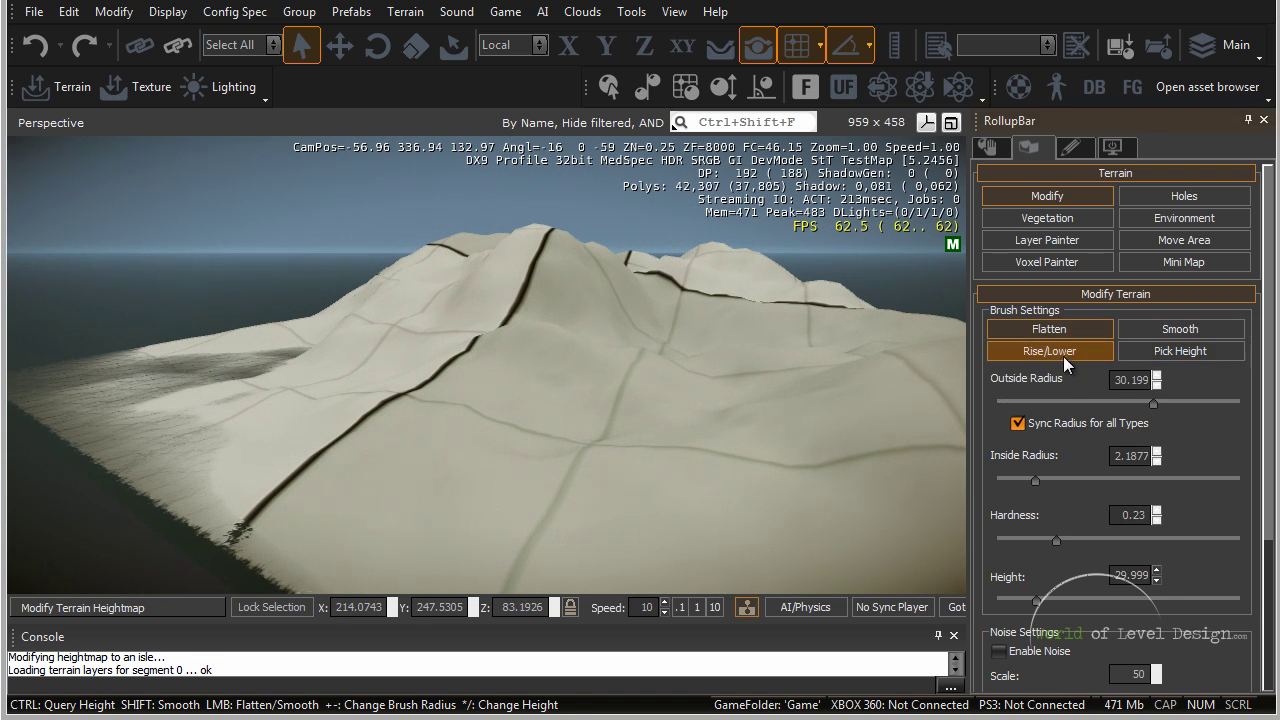
drag(1153, 403, 1175, 401)
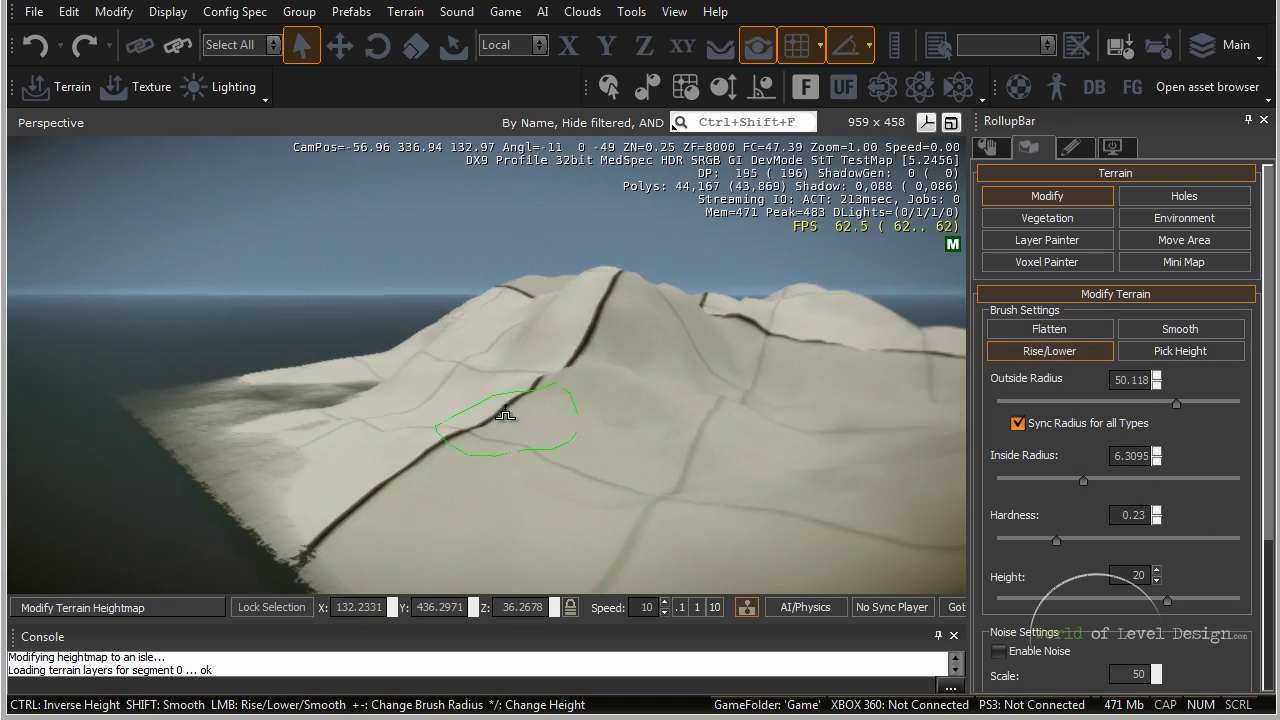
Try lowering the low ground near the generated terrain's edge with the brush, and undo the stroke
key(a)
mouse_move(505, 414)
right_down()
mouse_move(531, 420)
mouse_move(509, 416)
mouse_move(520, 420)
right_up()
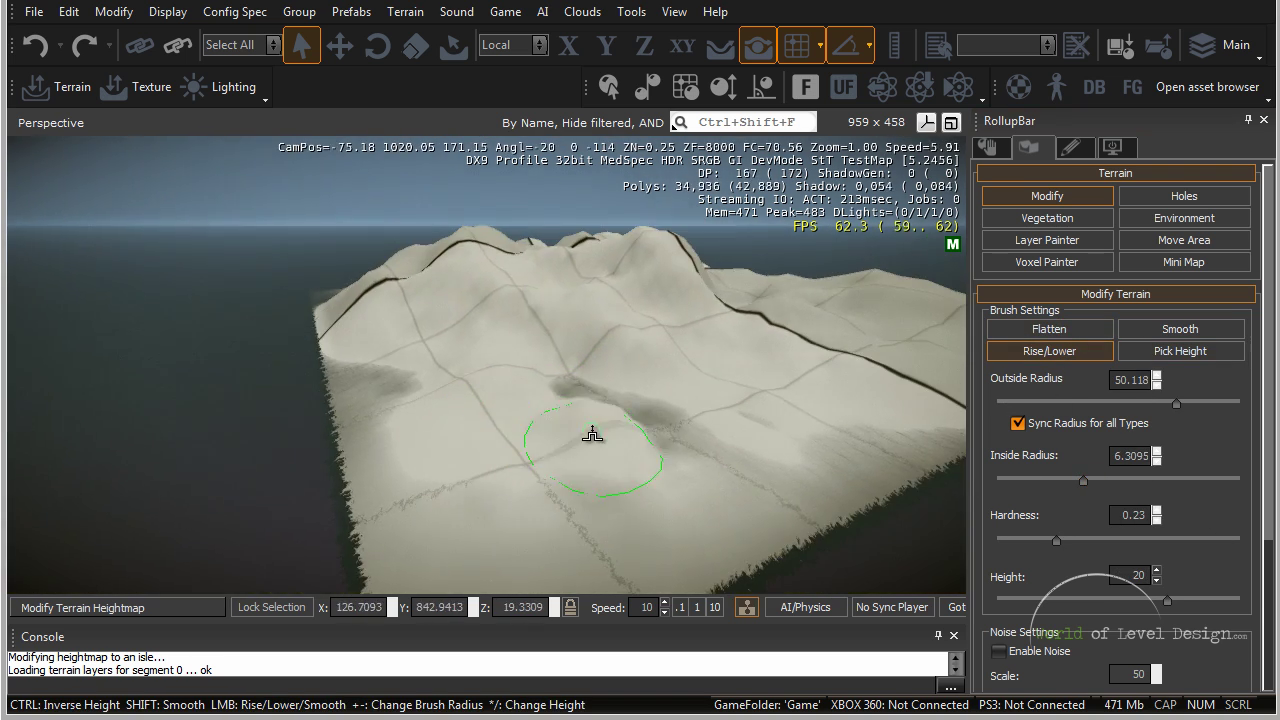
ctrl+drag(612, 431, 623, 429)
key(ctrl+z)
key(asterisk)
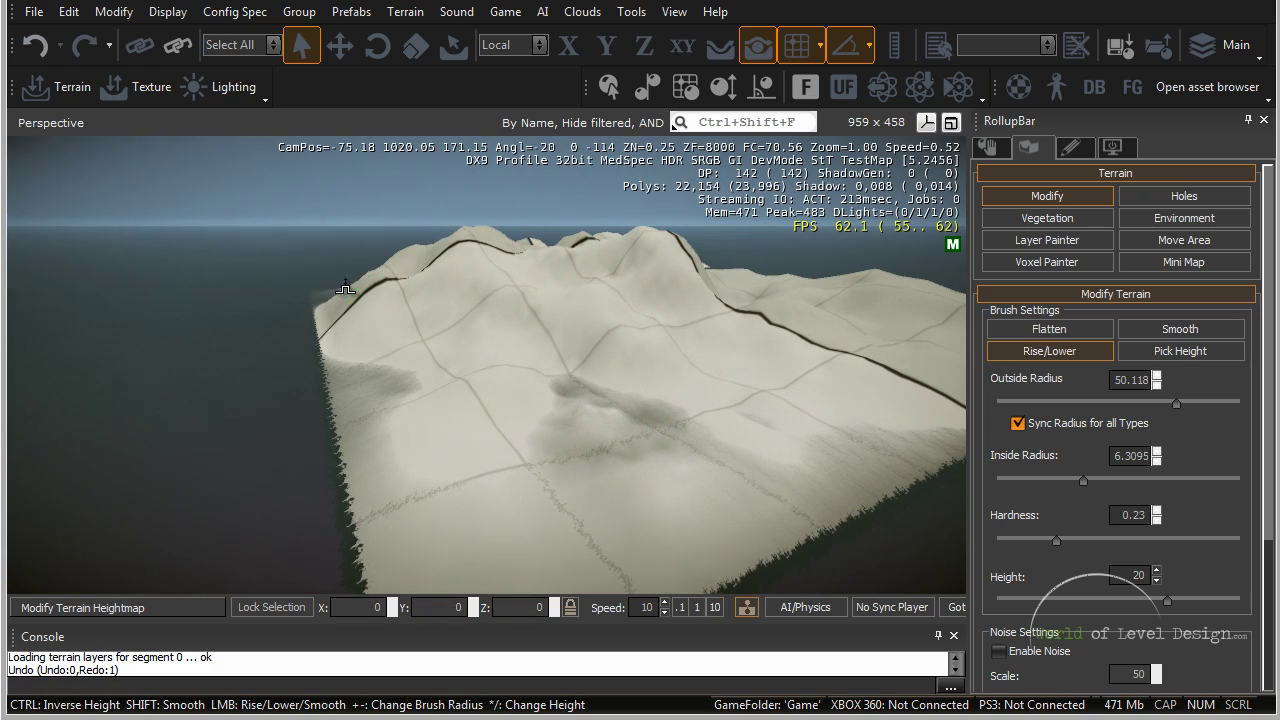
Carve a broad basin into the low ground between the mountains and the terrain's edge using inverted-height Rise/Lower strokes
key(d)
mouse_move(638, 291)
right_down()
mouse_move(626, 292)
mouse_move(640, 292)
right_up()
key(w)
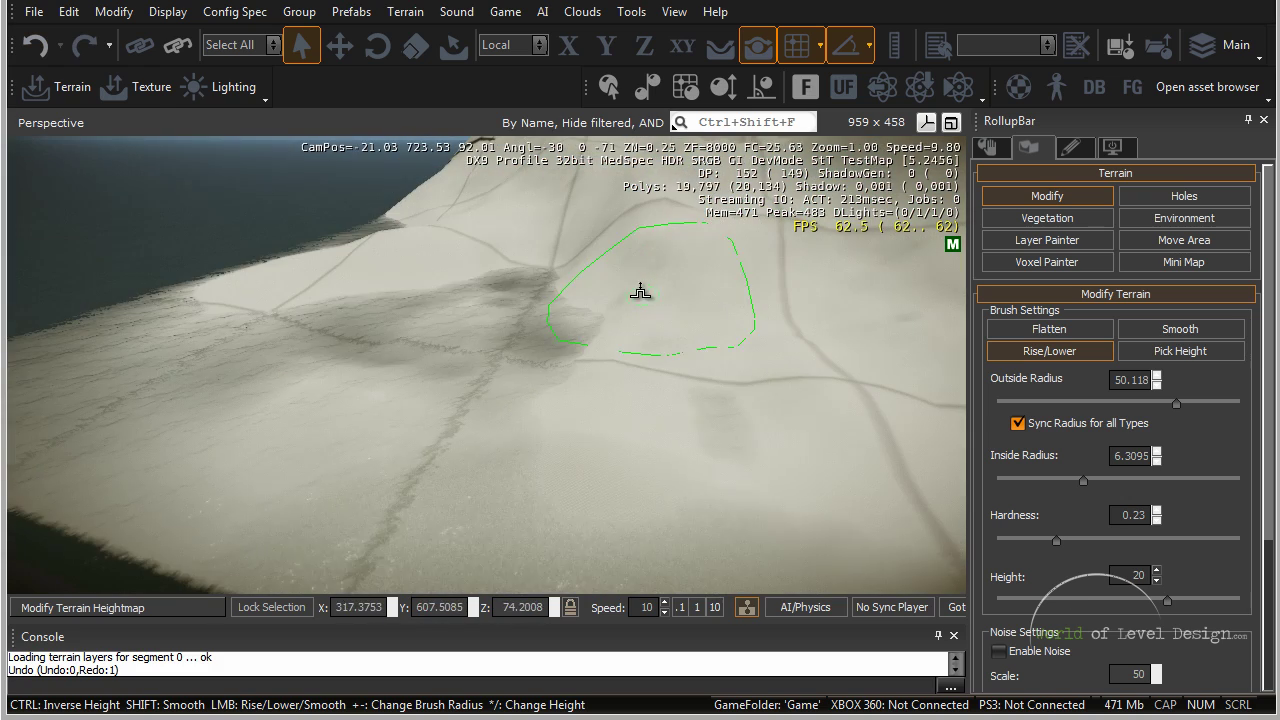
mouse_move(441, 303)
ctrl+mouse_down()
mouse_move(486, 337)
mouse_move(229, 471)
mouse_move(151, 371)
mouse_move(216, 437)
mouse_move(354, 351)
ctrl+mouse_up()
key(w)
mouse_move(380, 355)
right_down()
mouse_move(420, 350)
mouse_move(380, 355)
right_up()
key(s)
key(w)
key(s)
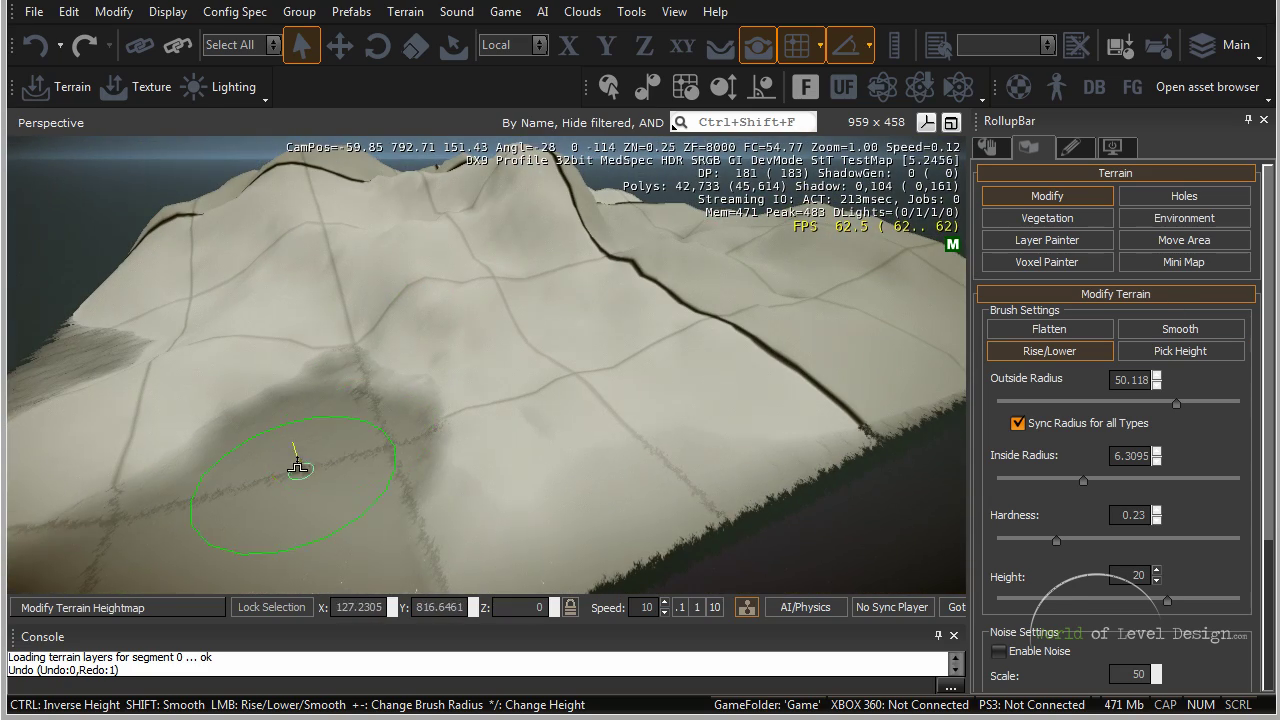
ctrl+drag(300, 463, 361, 398)
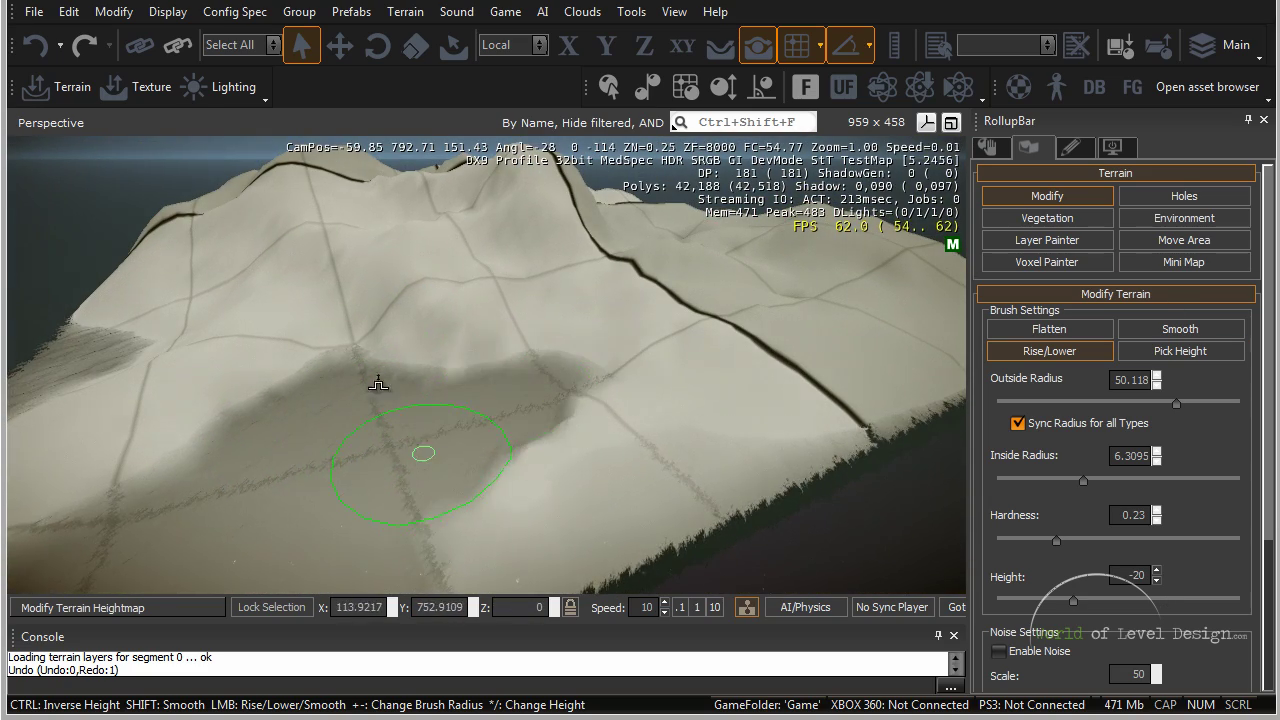